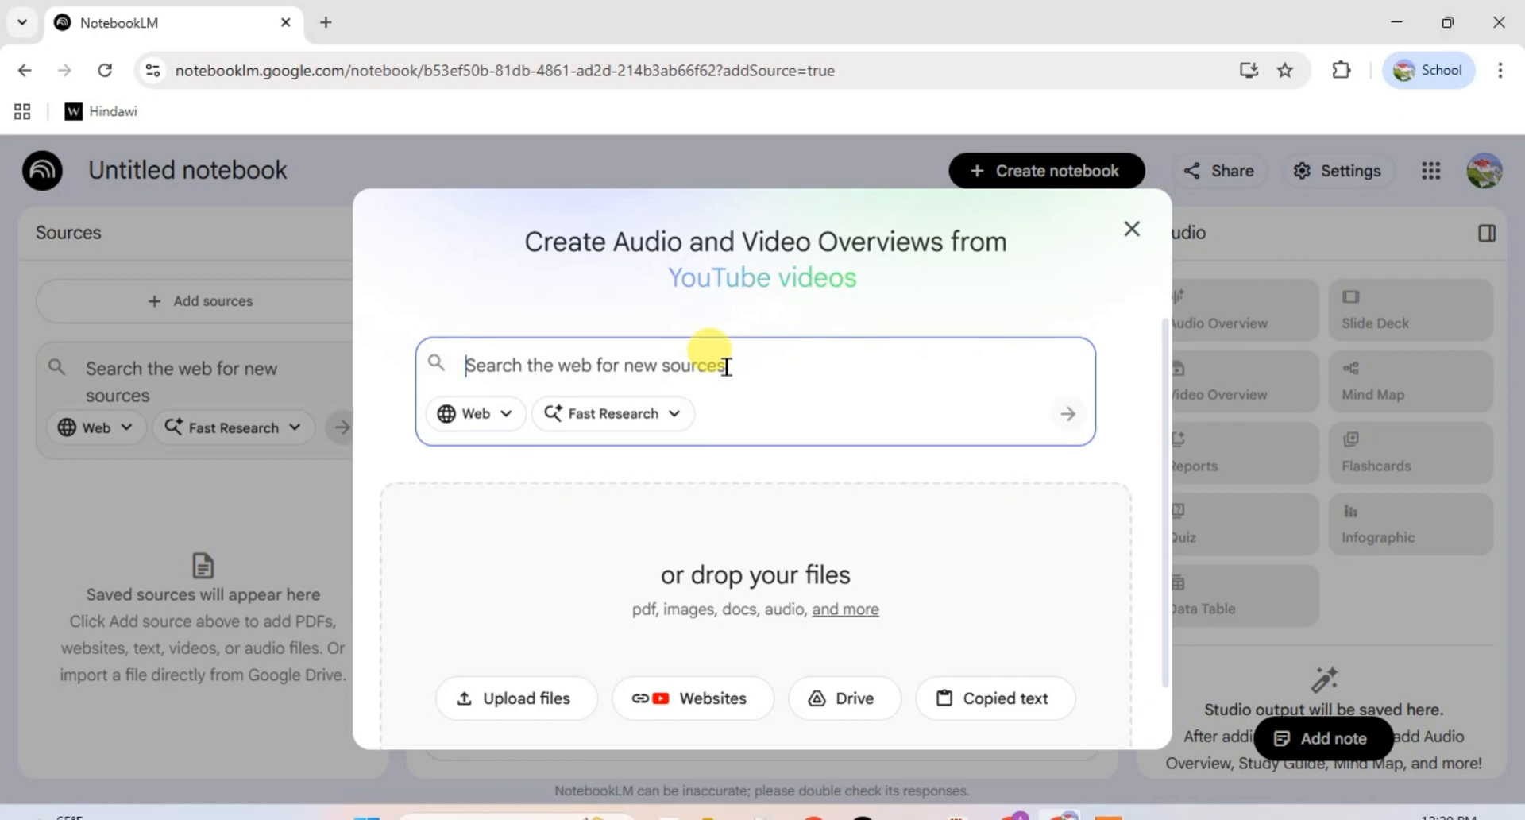
- Search the web for sources on "litrature review" with Fast Research and import all the found sources into the notebook
scroll(740, 401, "down", 1)
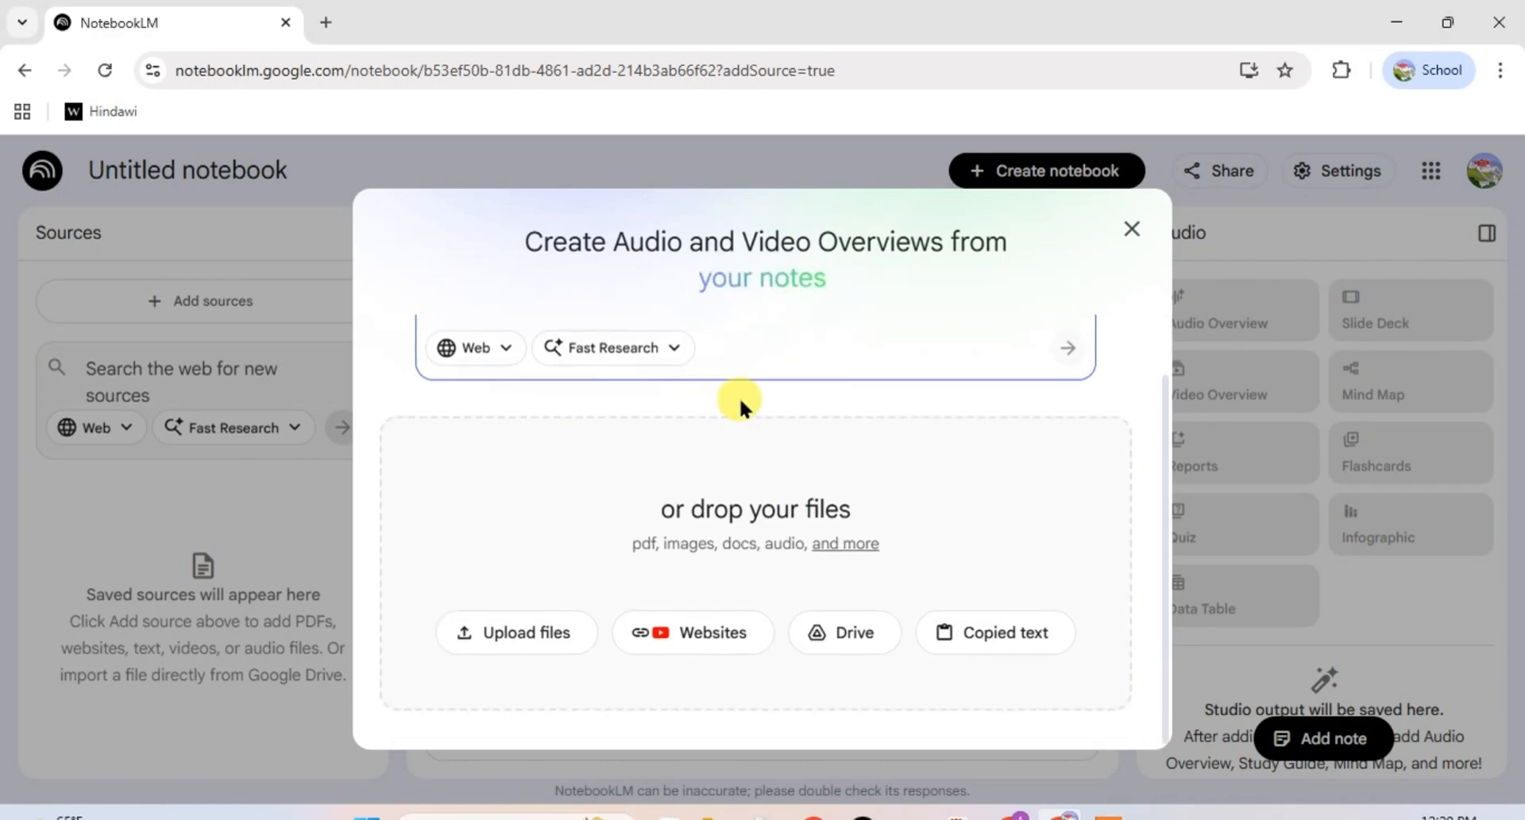
scroll(741, 401, "up", 1)
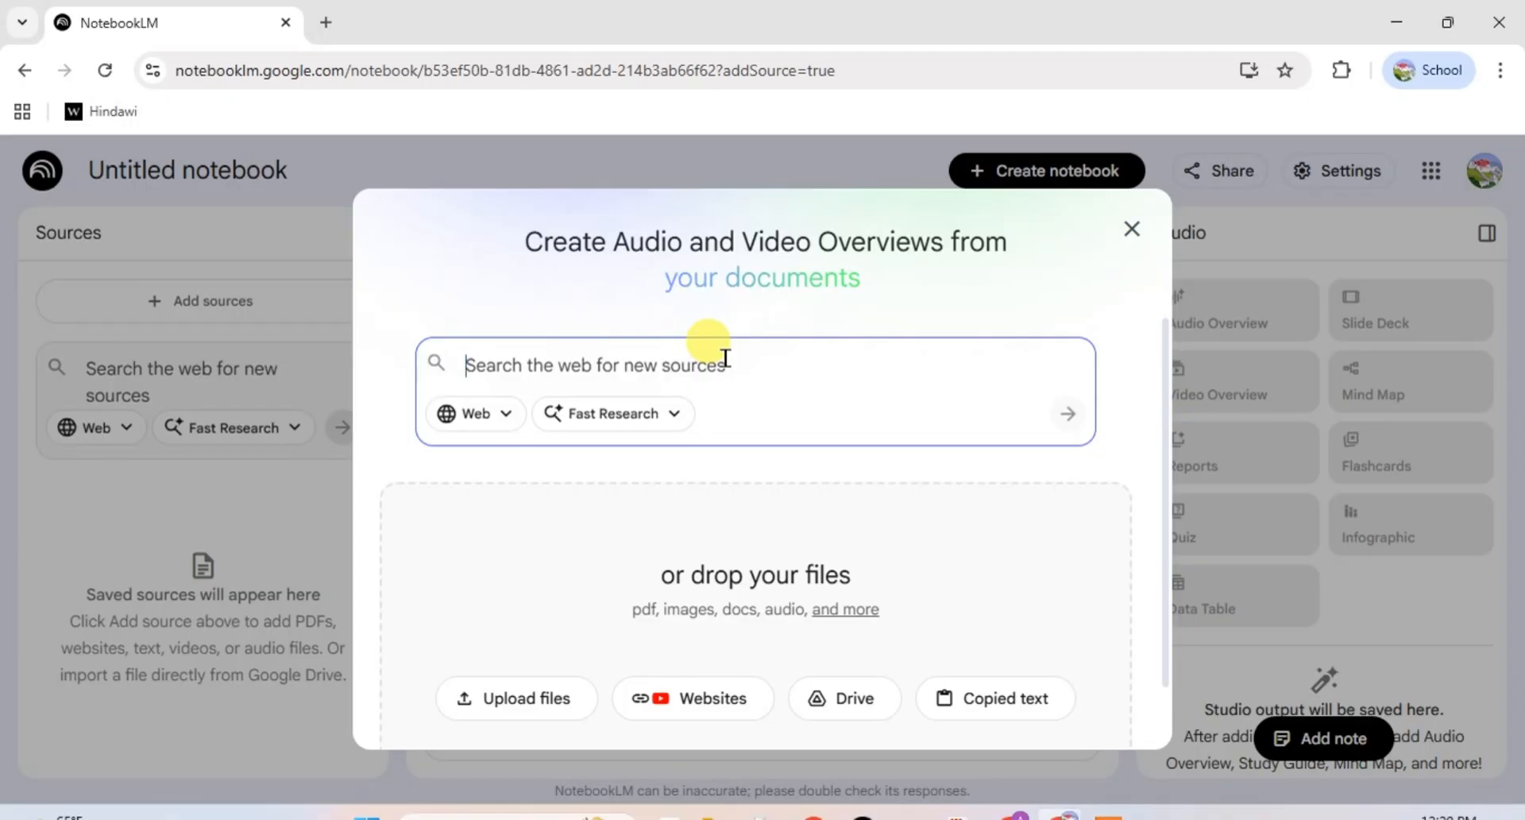
type("litrature review")
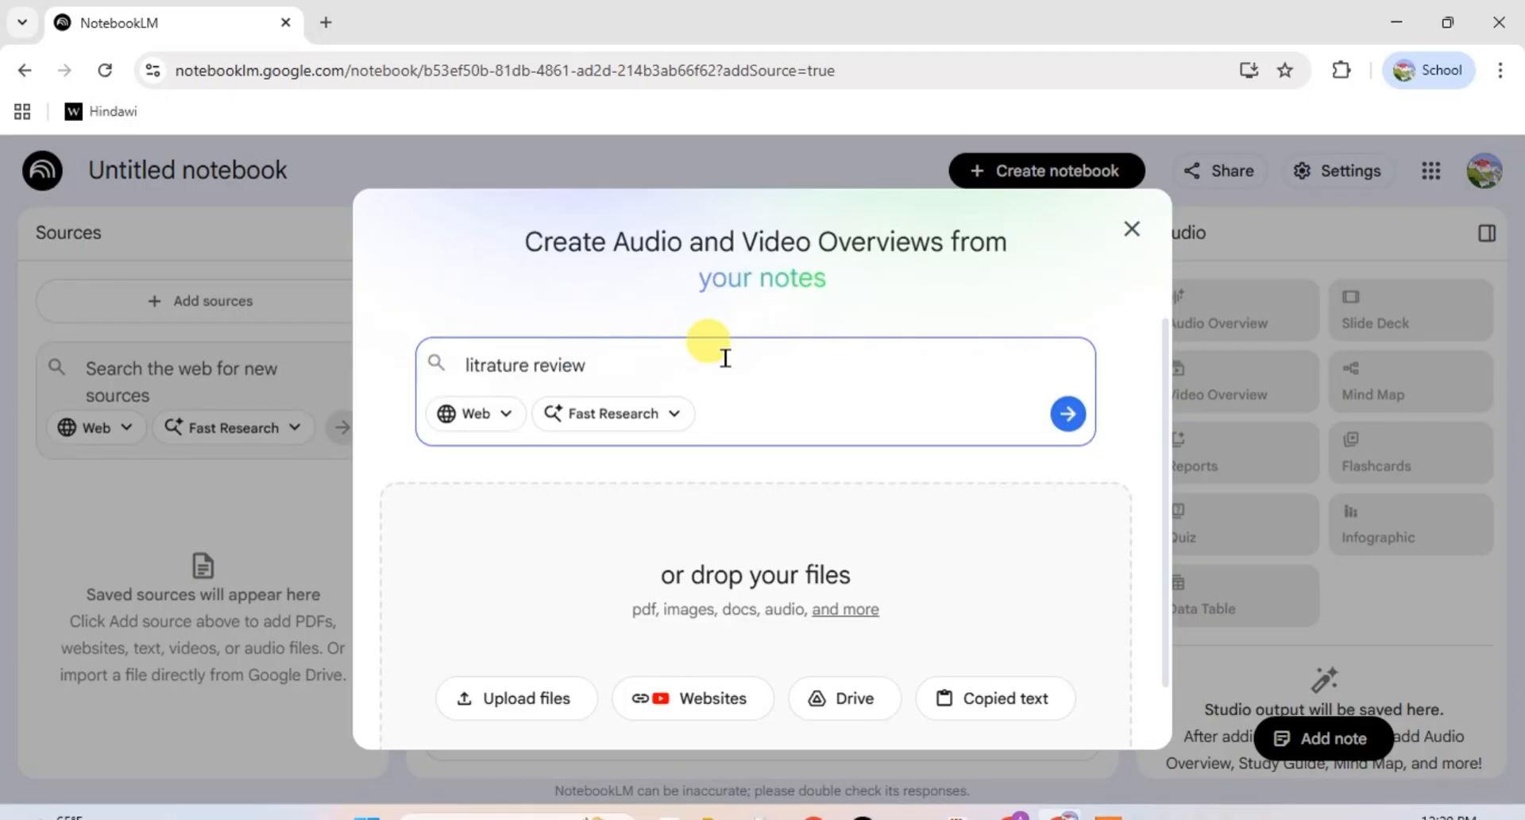
left_click(1065, 414)
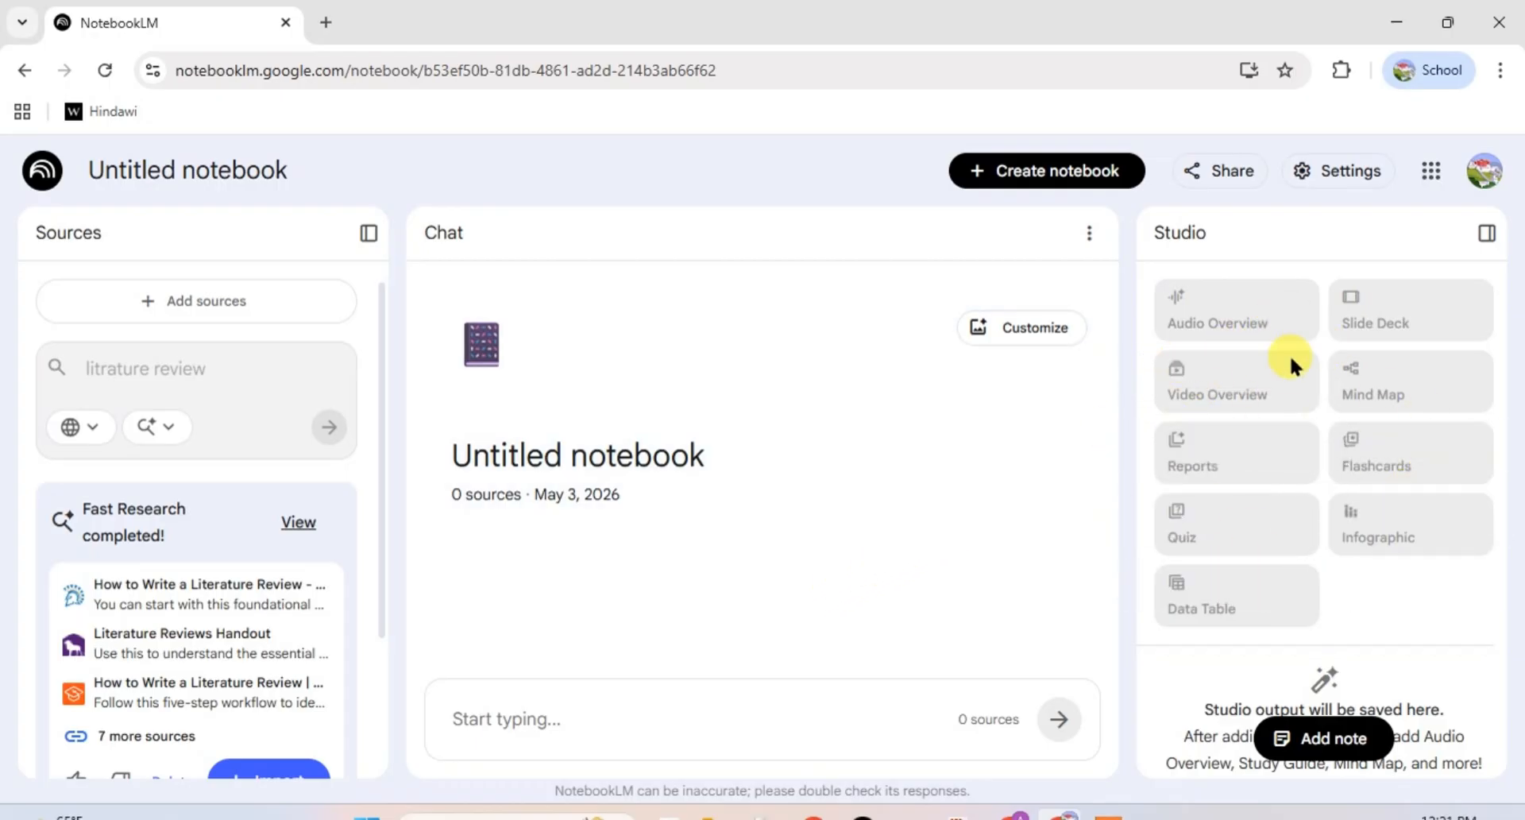
scroll(230, 715, "down", 2)
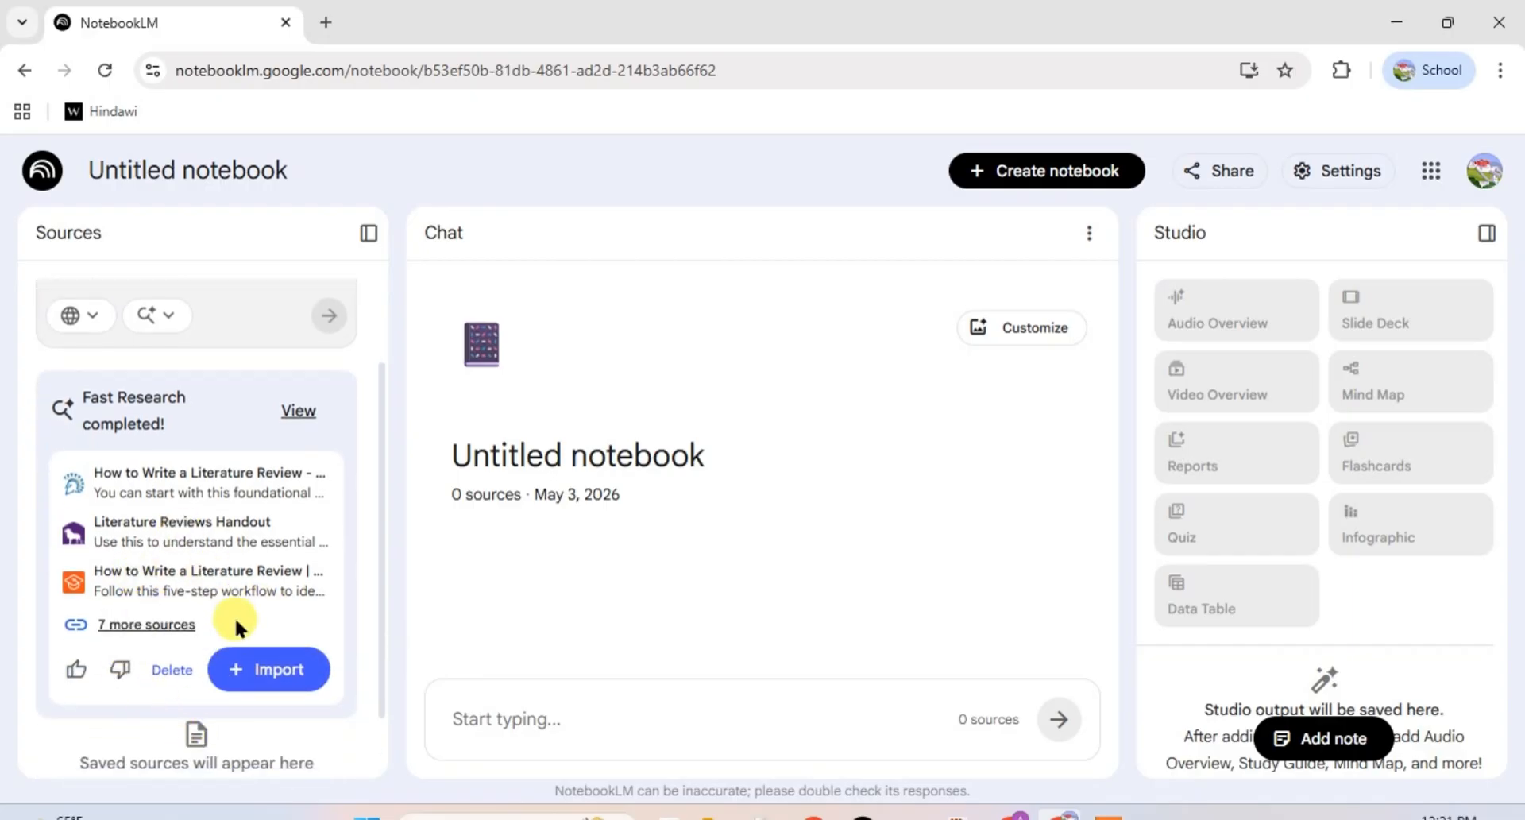
left_click(270, 669)
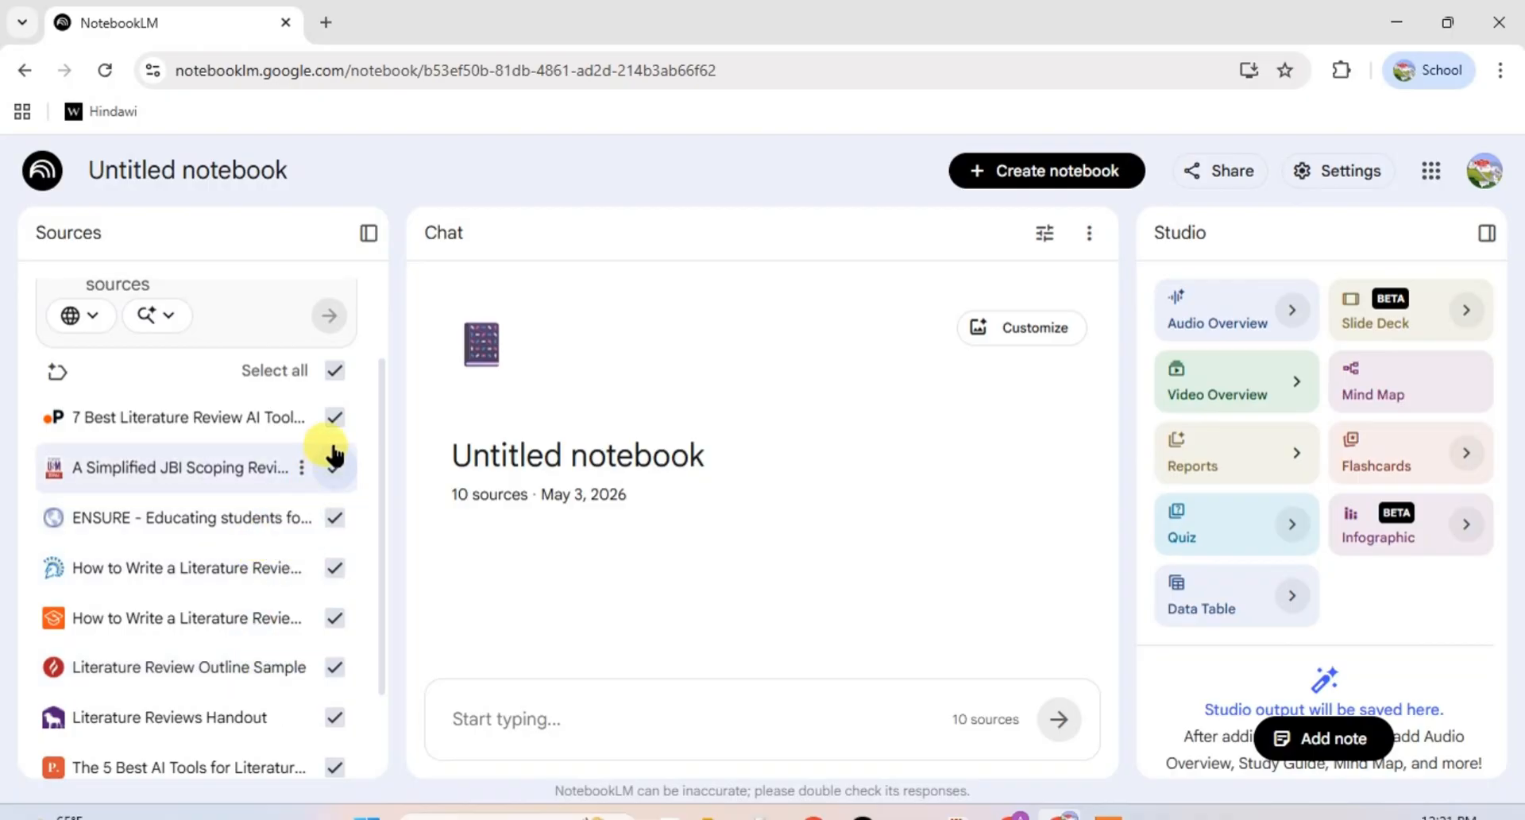
- Look through the imported source list and read the generated notebook summary
scroll(330, 524, "down", 3)
scroll(317, 544, "up", 3)
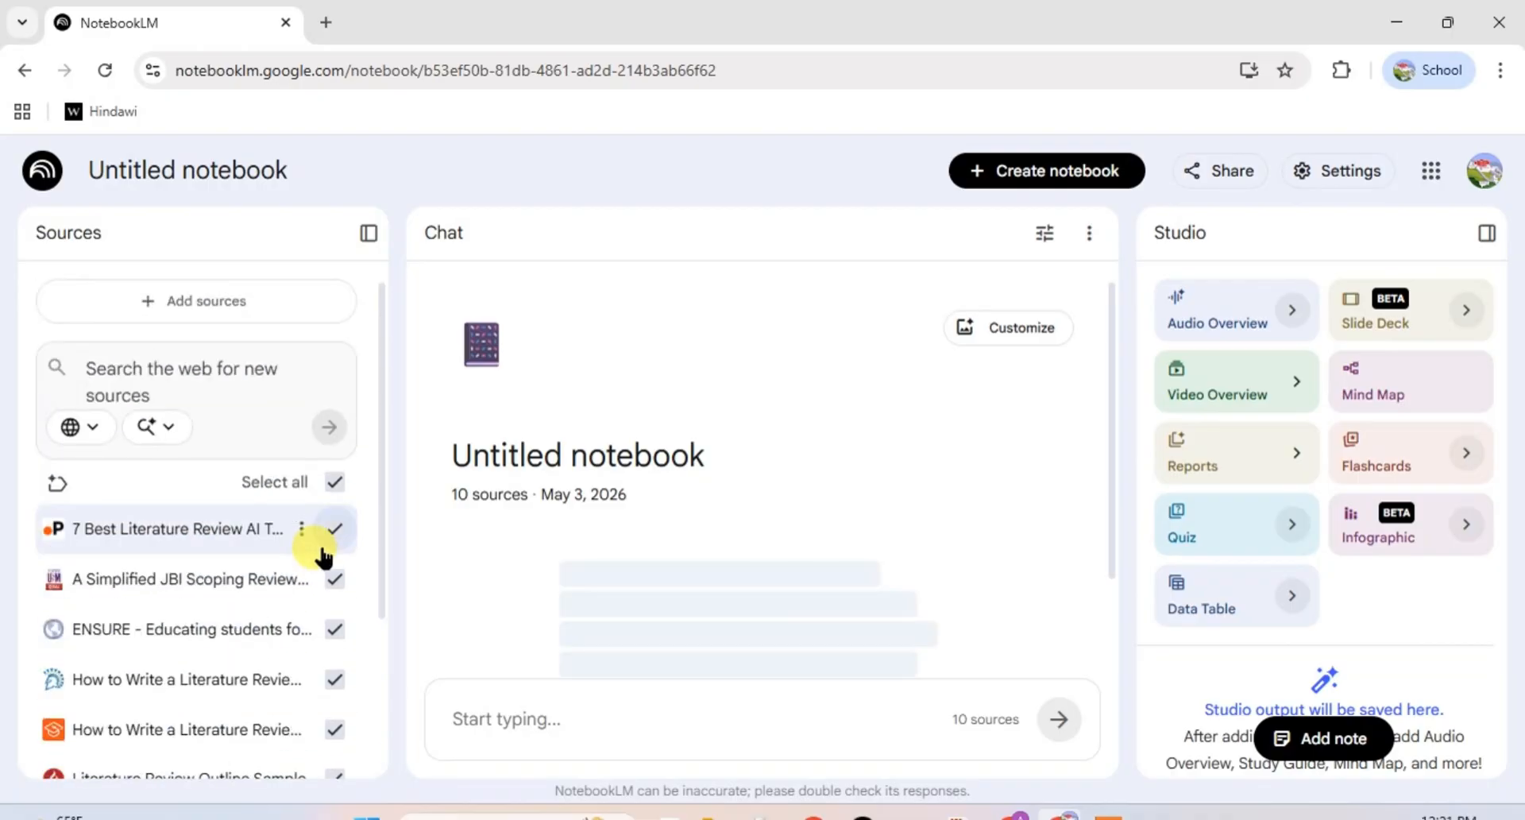
scroll(306, 588, "down", 3)
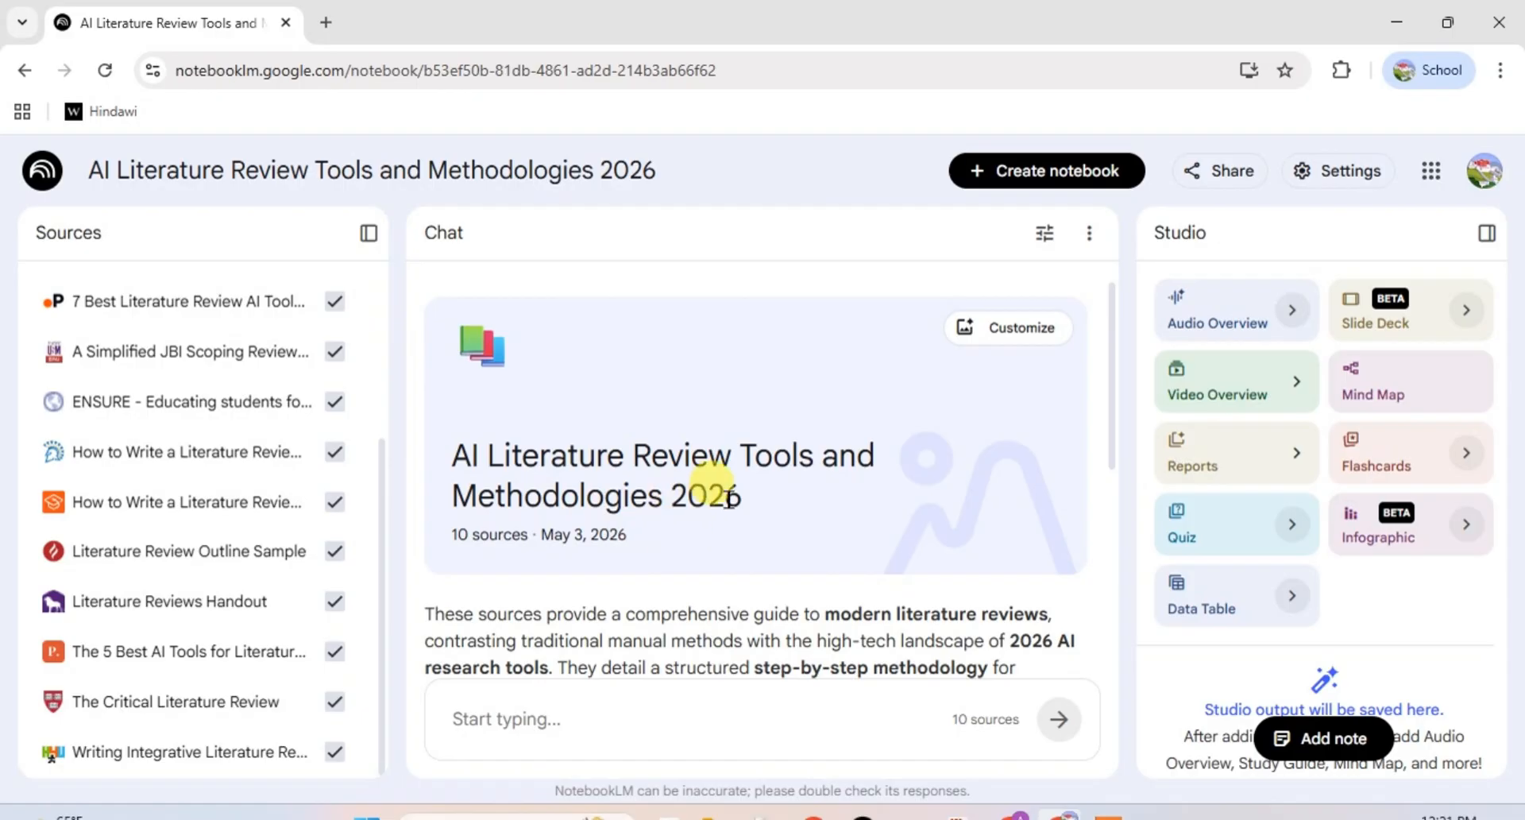
scroll(699, 502, "down", 6)
scroll(699, 504, "up", 4)
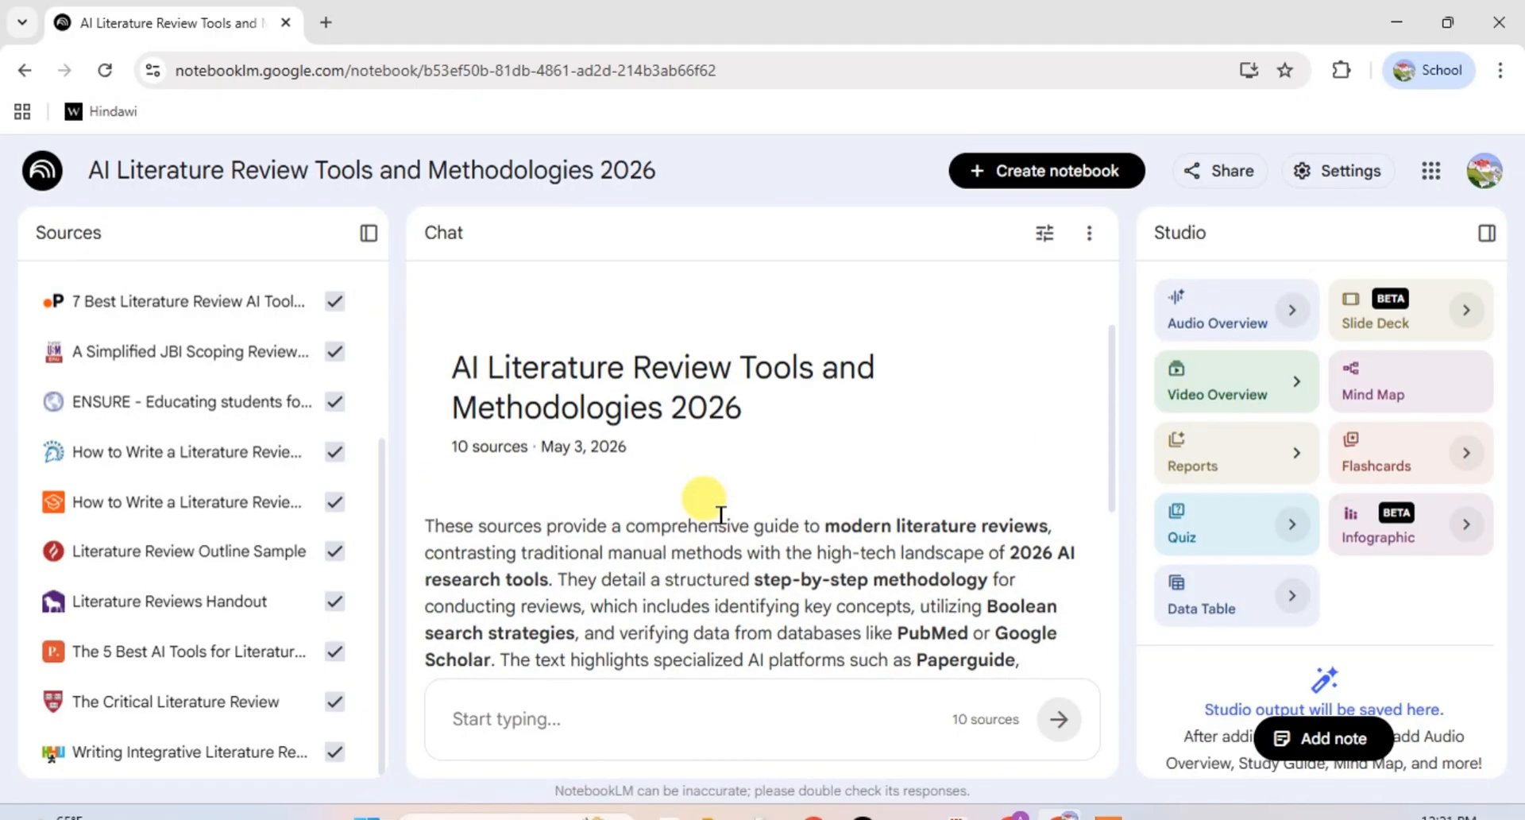
scroll(695, 505, "down", 3)
scroll(699, 516, "up", 3)
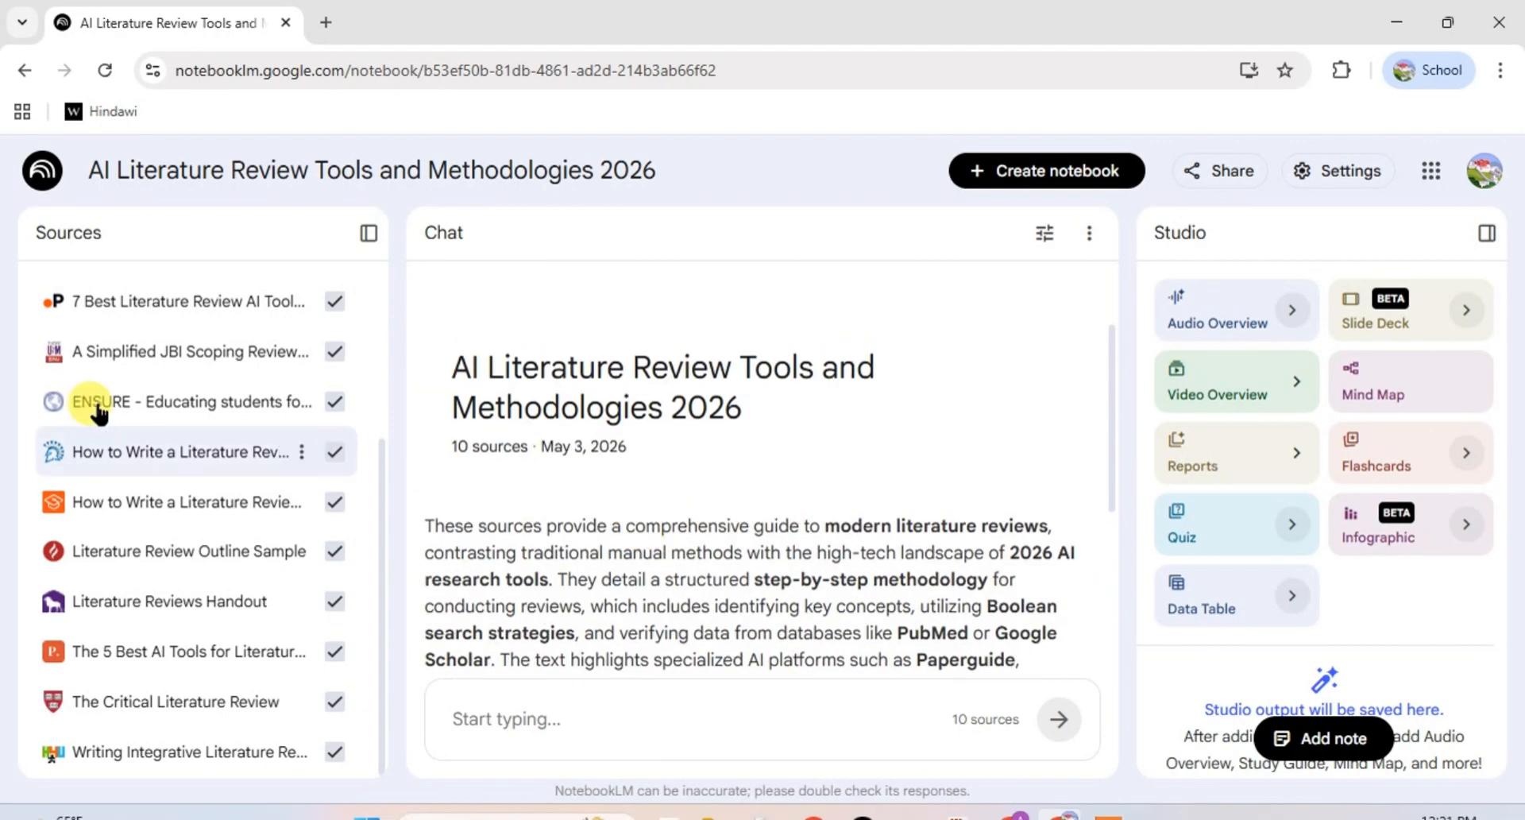
scroll(80, 445, "up", 3)
scroll(119, 480, "down", 3)
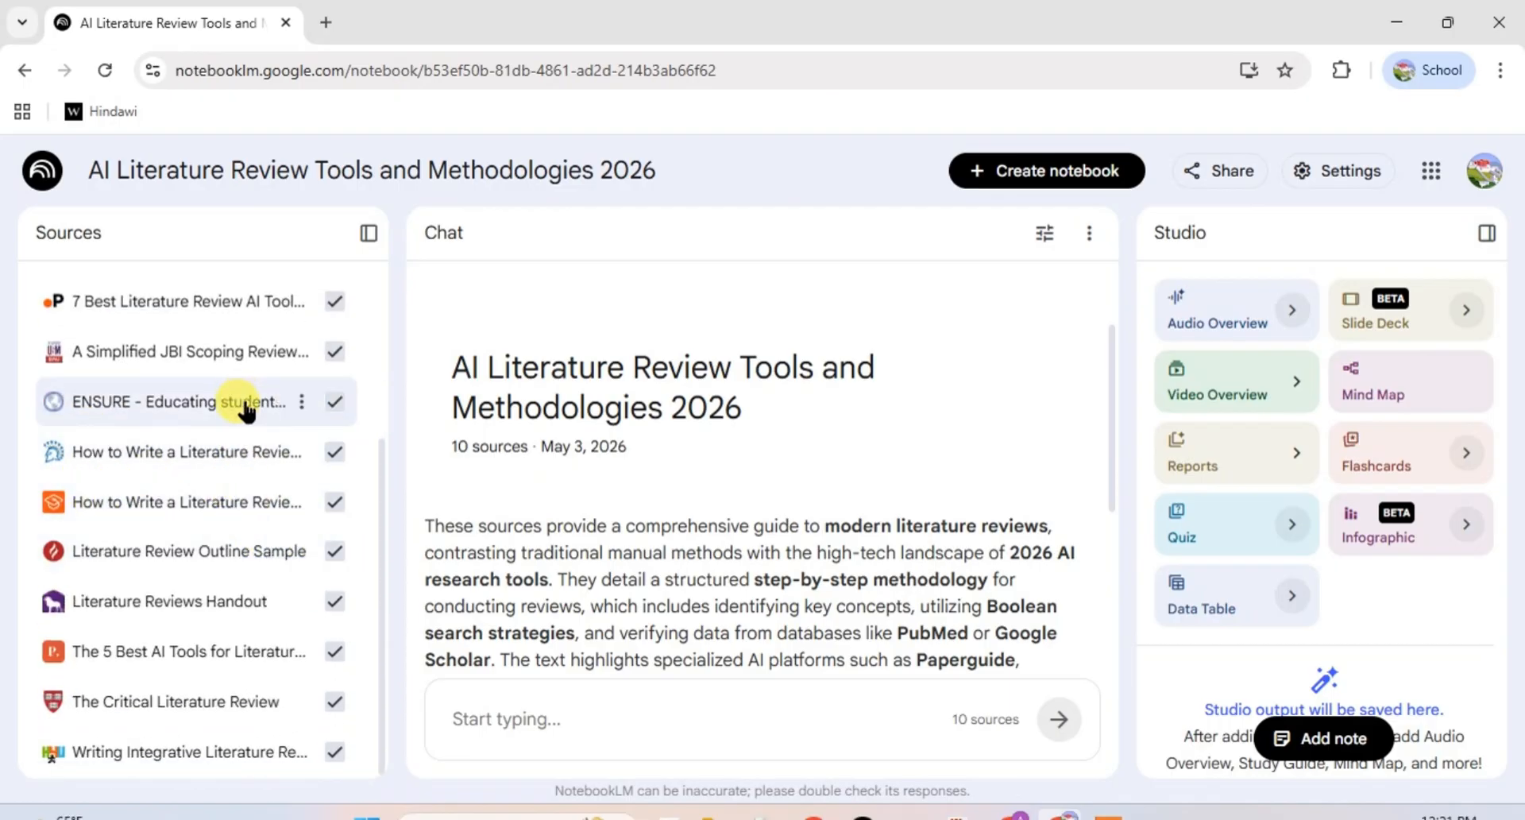
- Generate a slide deck and a mind map from all sources except the "7 Best Literature Review AI Tool..." one
left_click(335, 306)
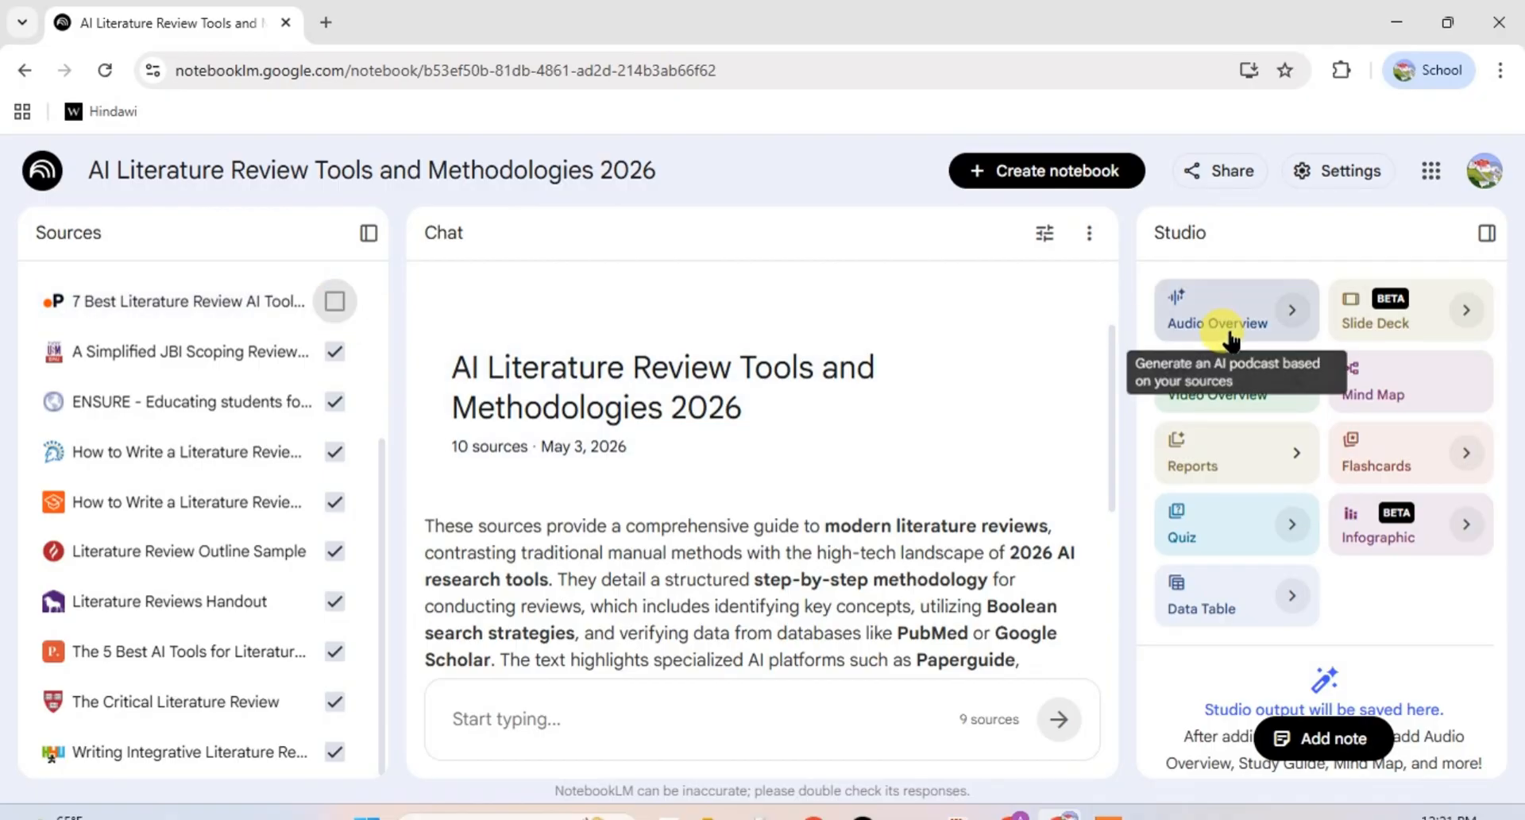
left_click(1388, 308)
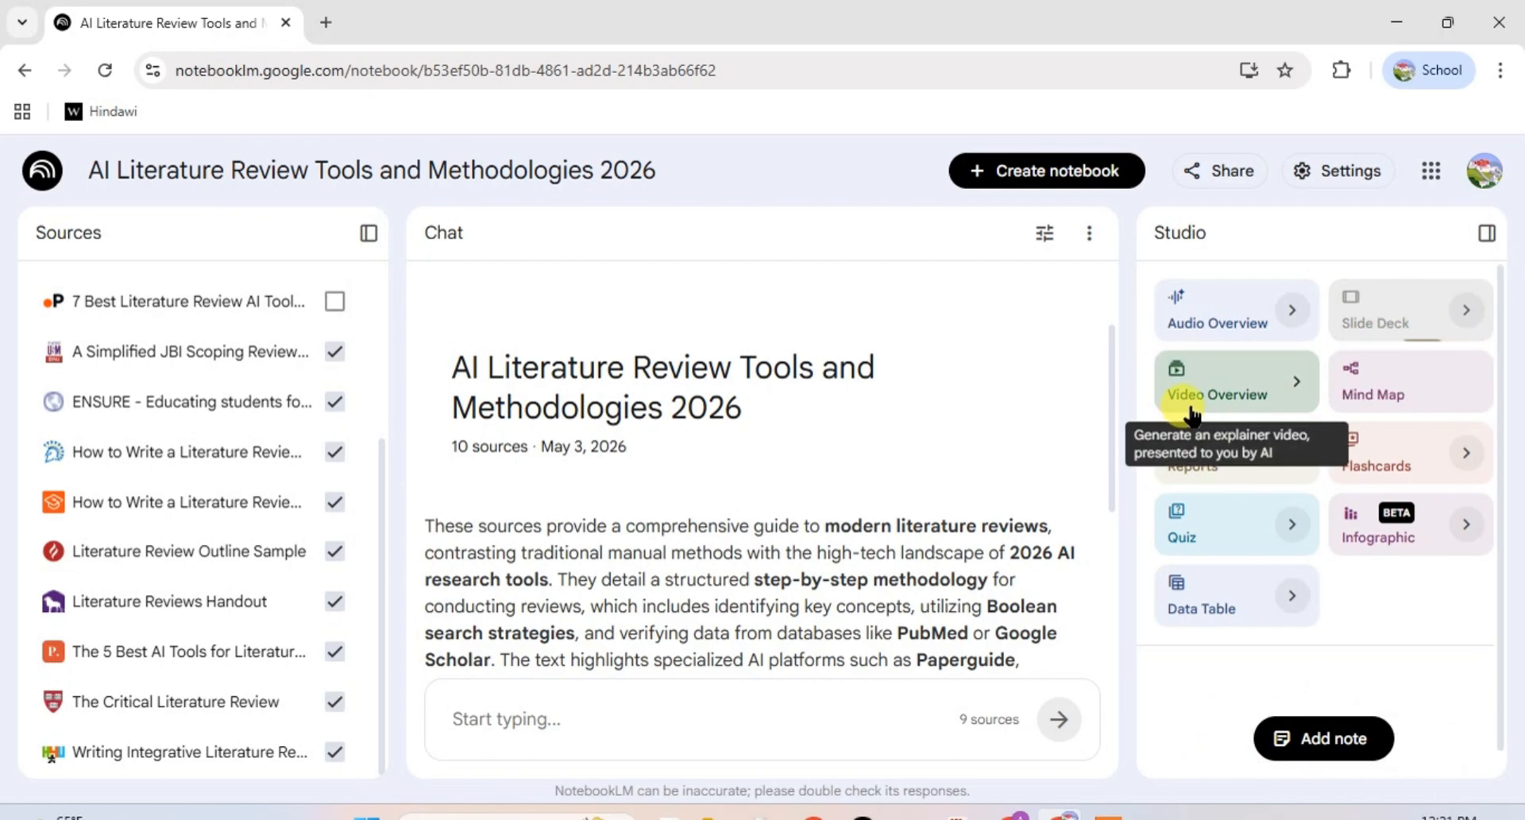
left_click(1362, 388)
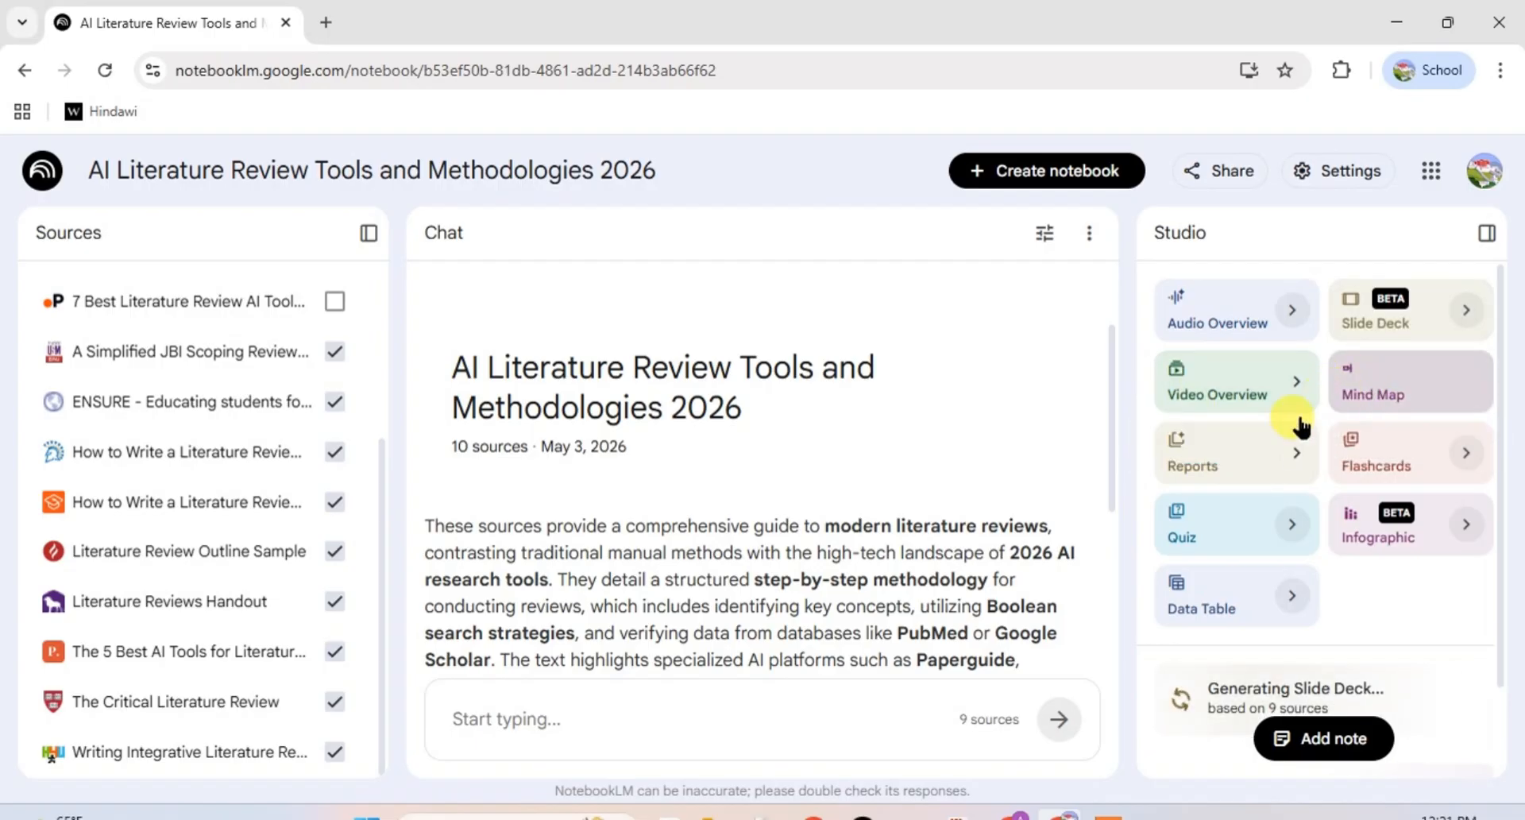
- Open the Video Overview customization and examine its language choices, visual styles and AI host focus options
left_click(1228, 391)
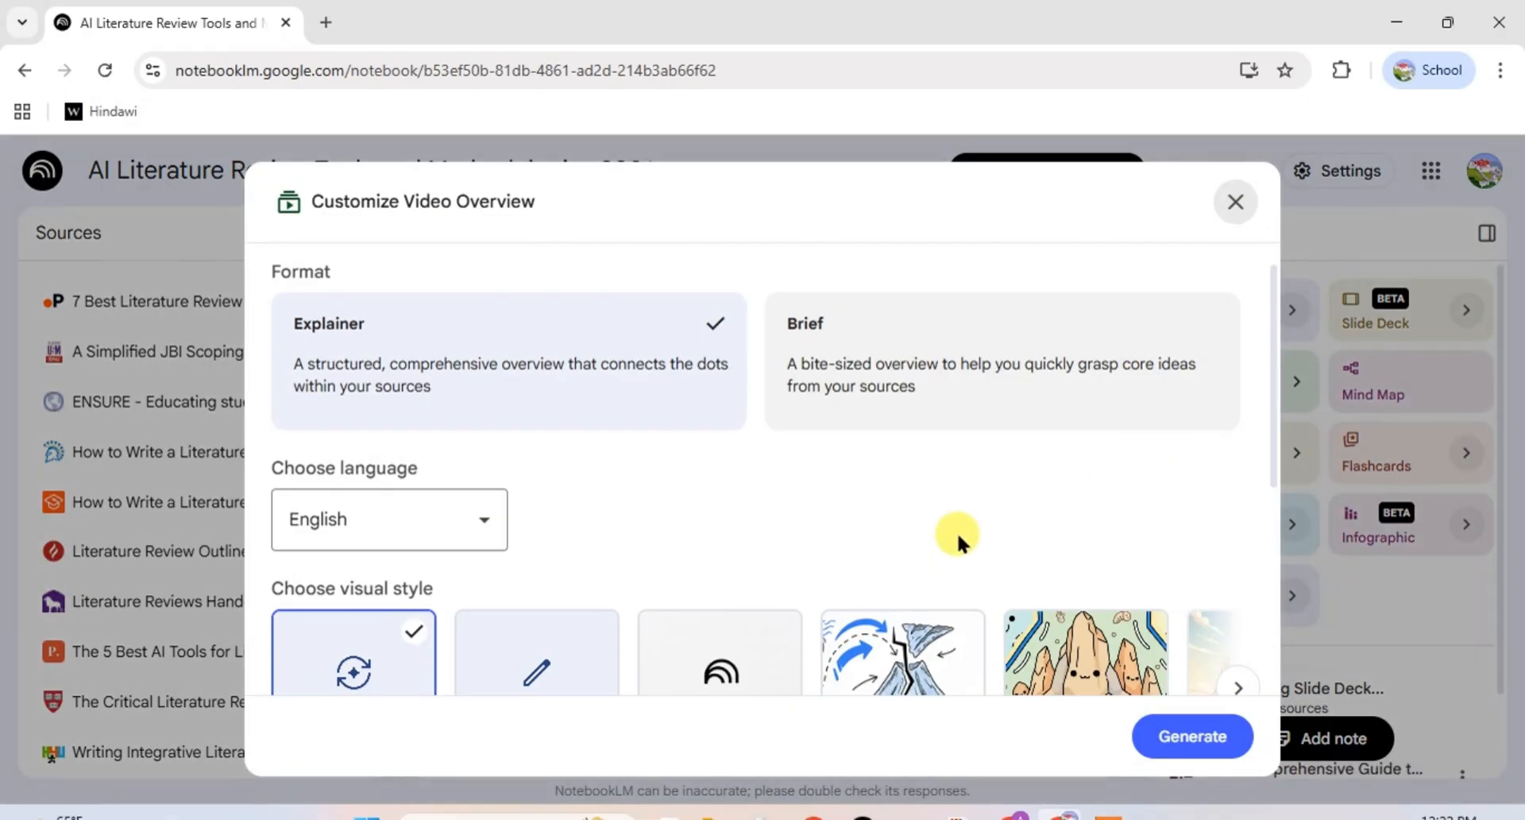
scroll(937, 540, "down", 1)
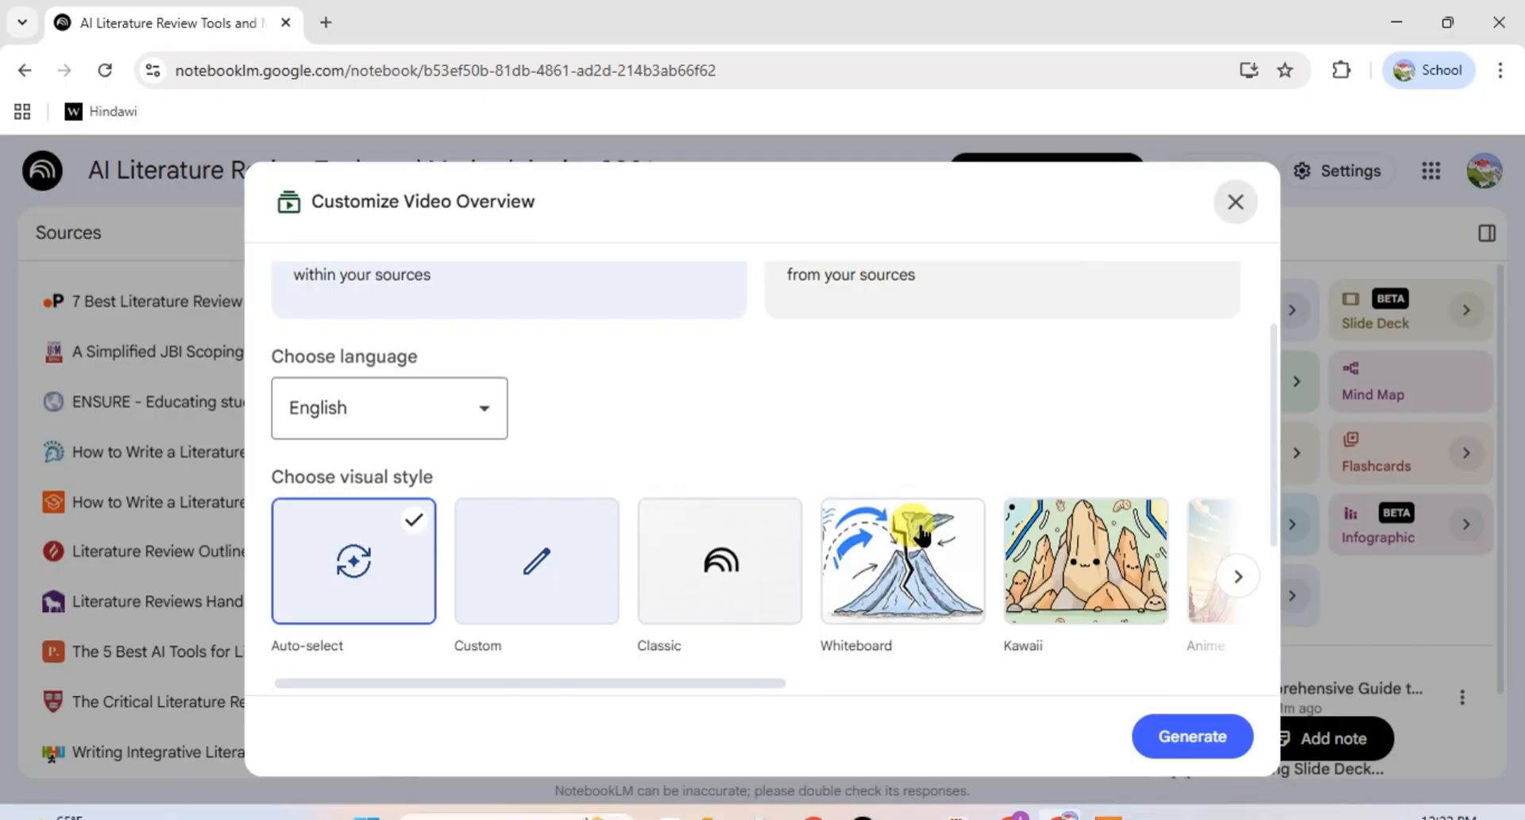
left_click(483, 411)
left_click(483, 413)
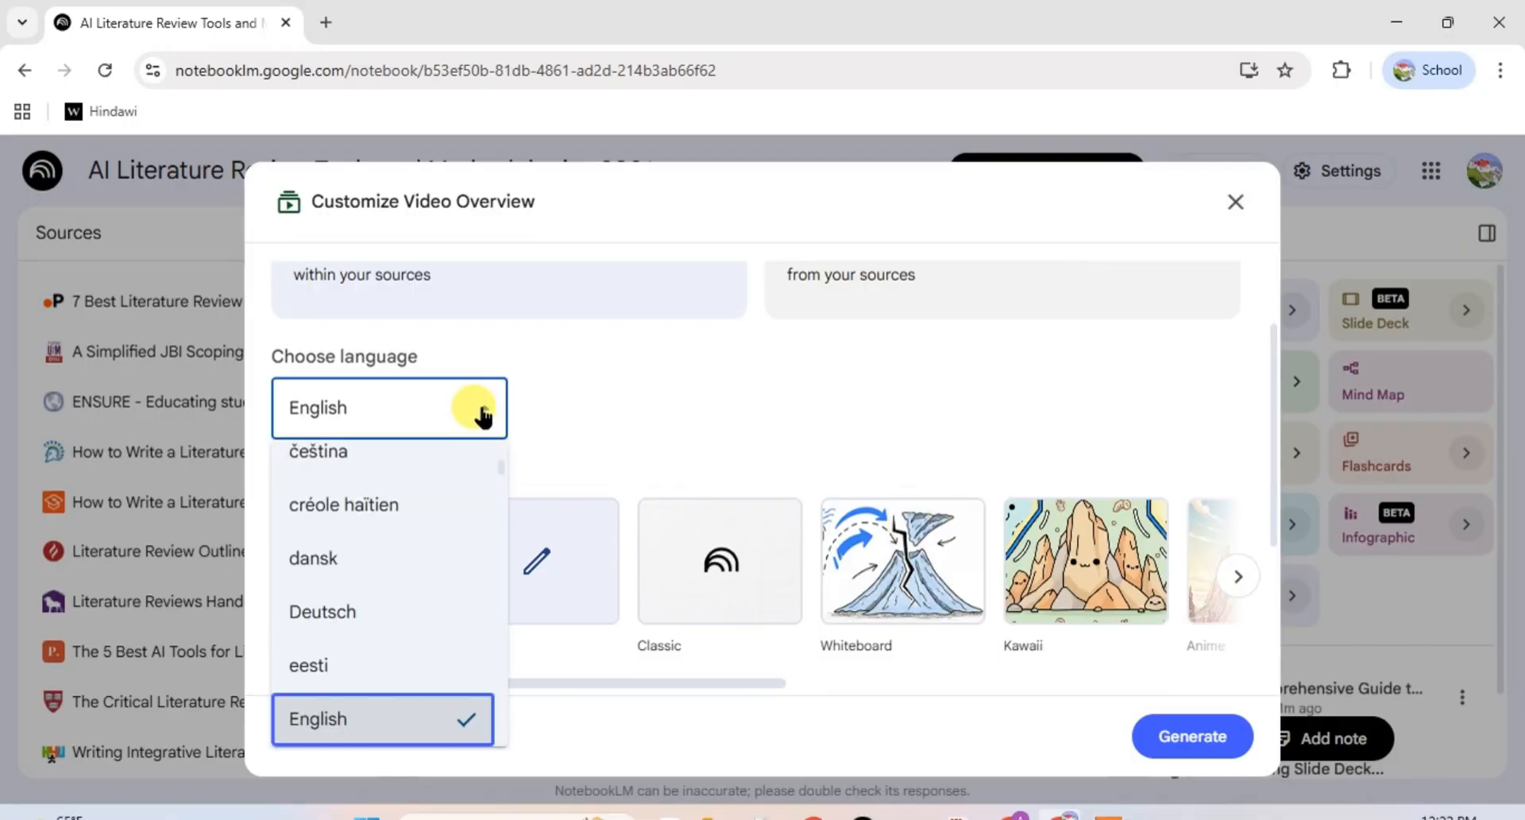
left_click(596, 405)
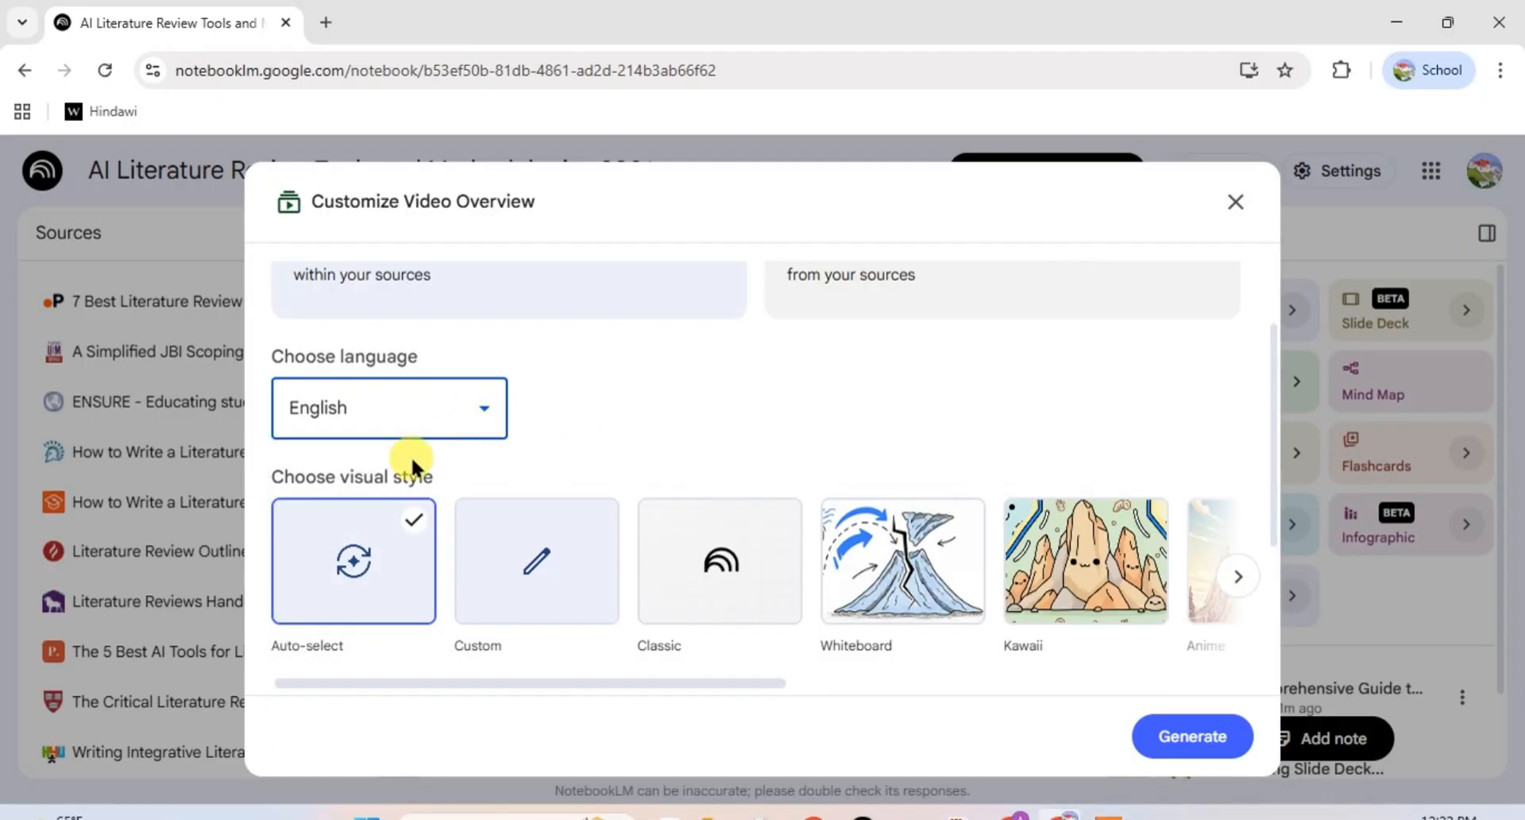
scroll(489, 488, "down", 3)
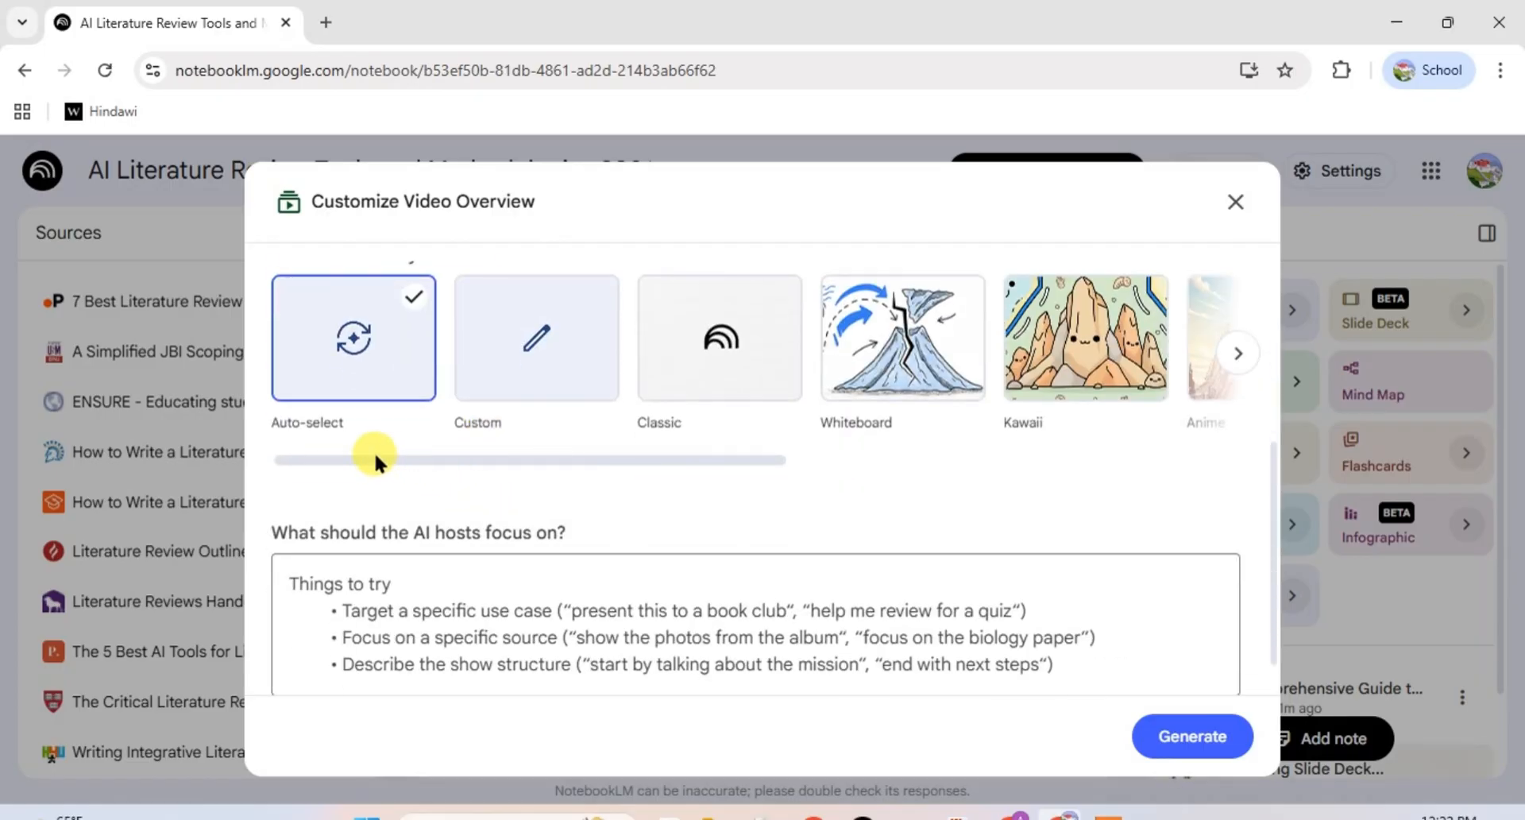
scroll(374, 451, "up", 3)
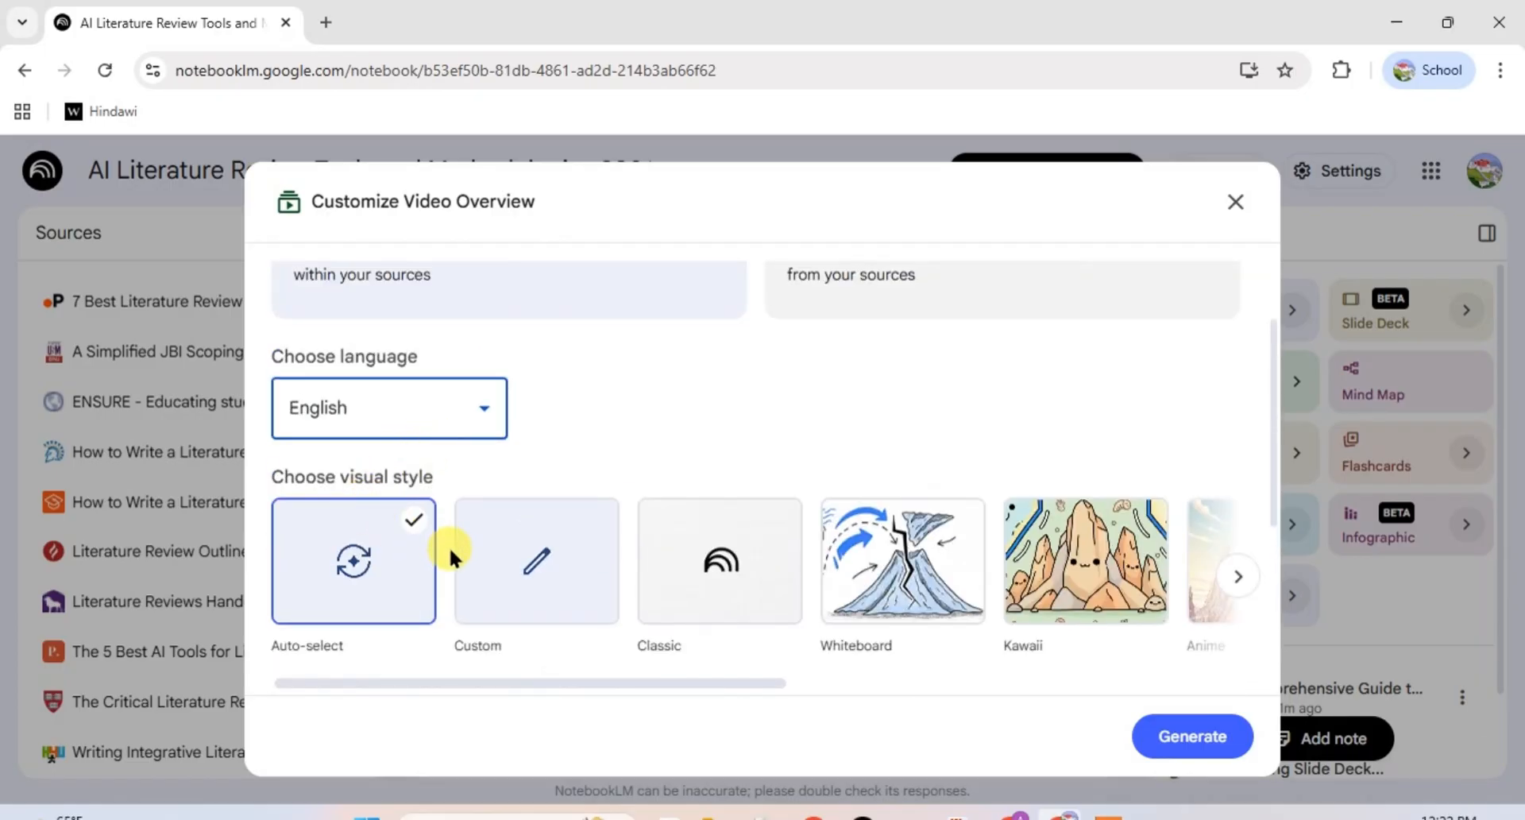
scroll(635, 561, "down", 2)
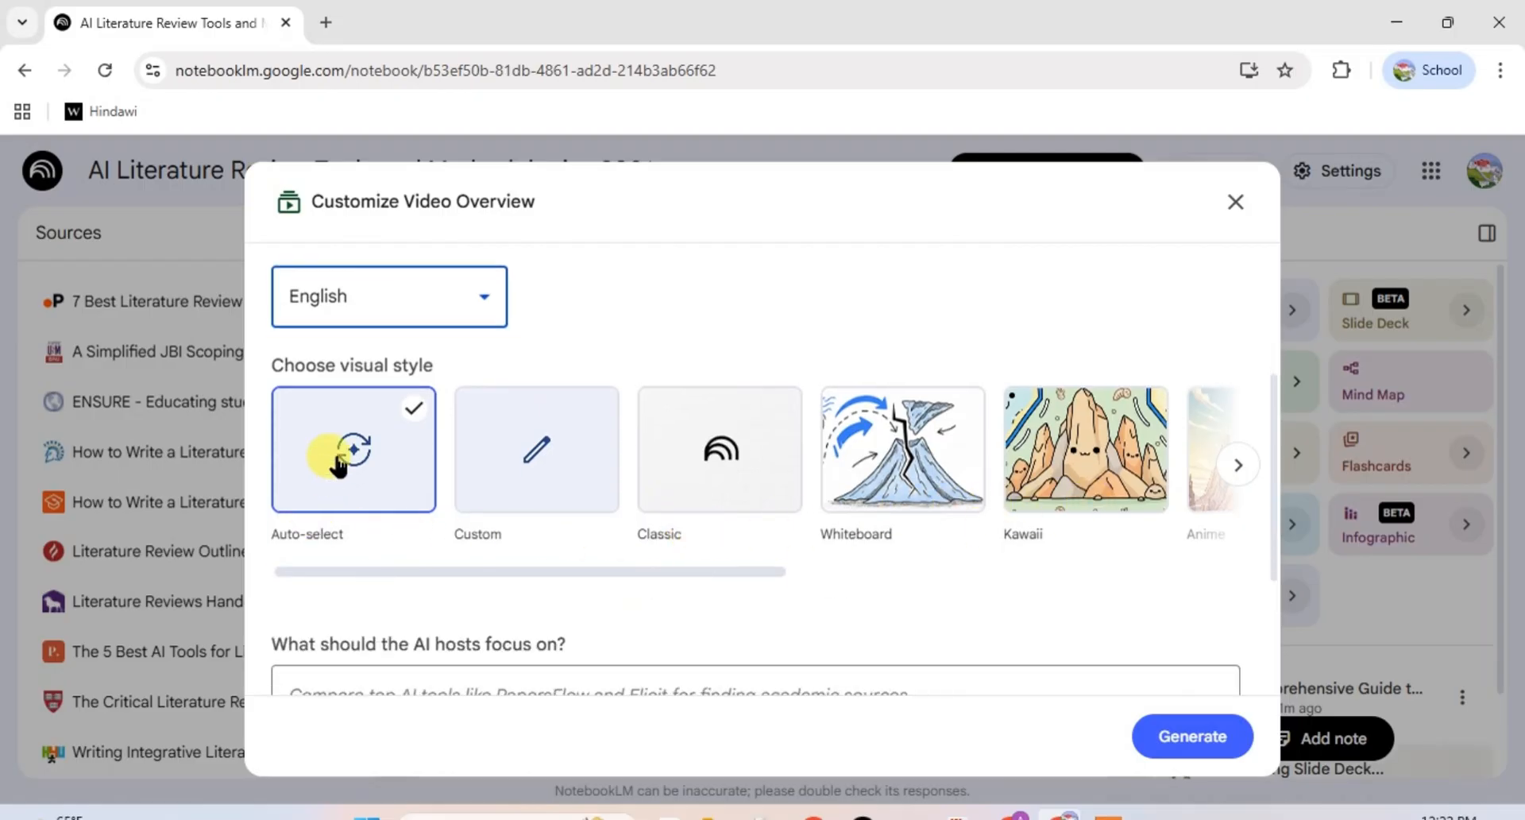
scroll(397, 461, "down", 2)
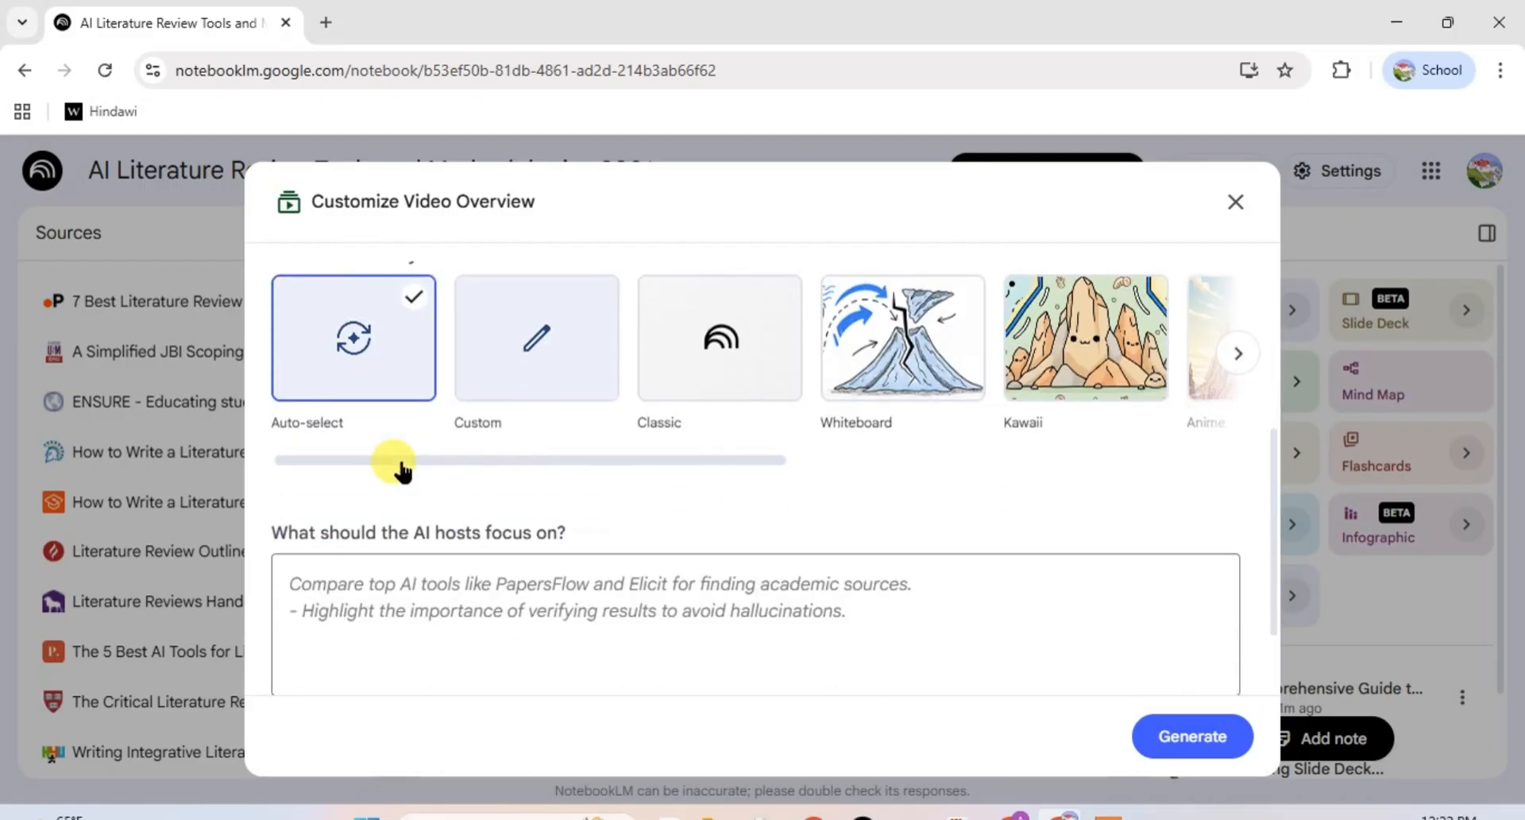
scroll(397, 464, "down", 2)
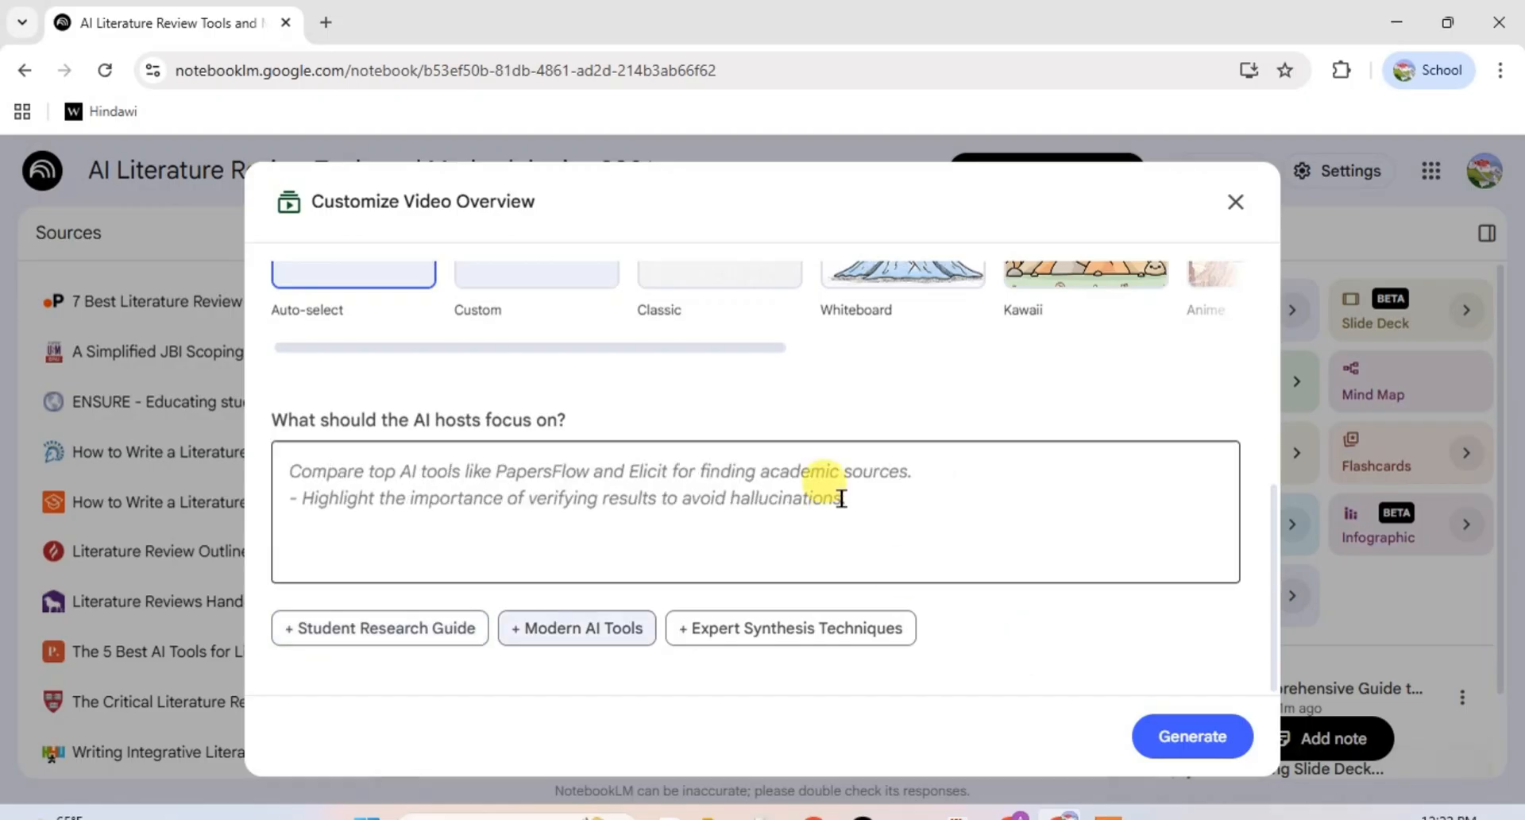
- Fill the AI host focus with the Student Research Guide and Use AI Tools suggestions and generate the Video Overview
mouse_move(401, 634)
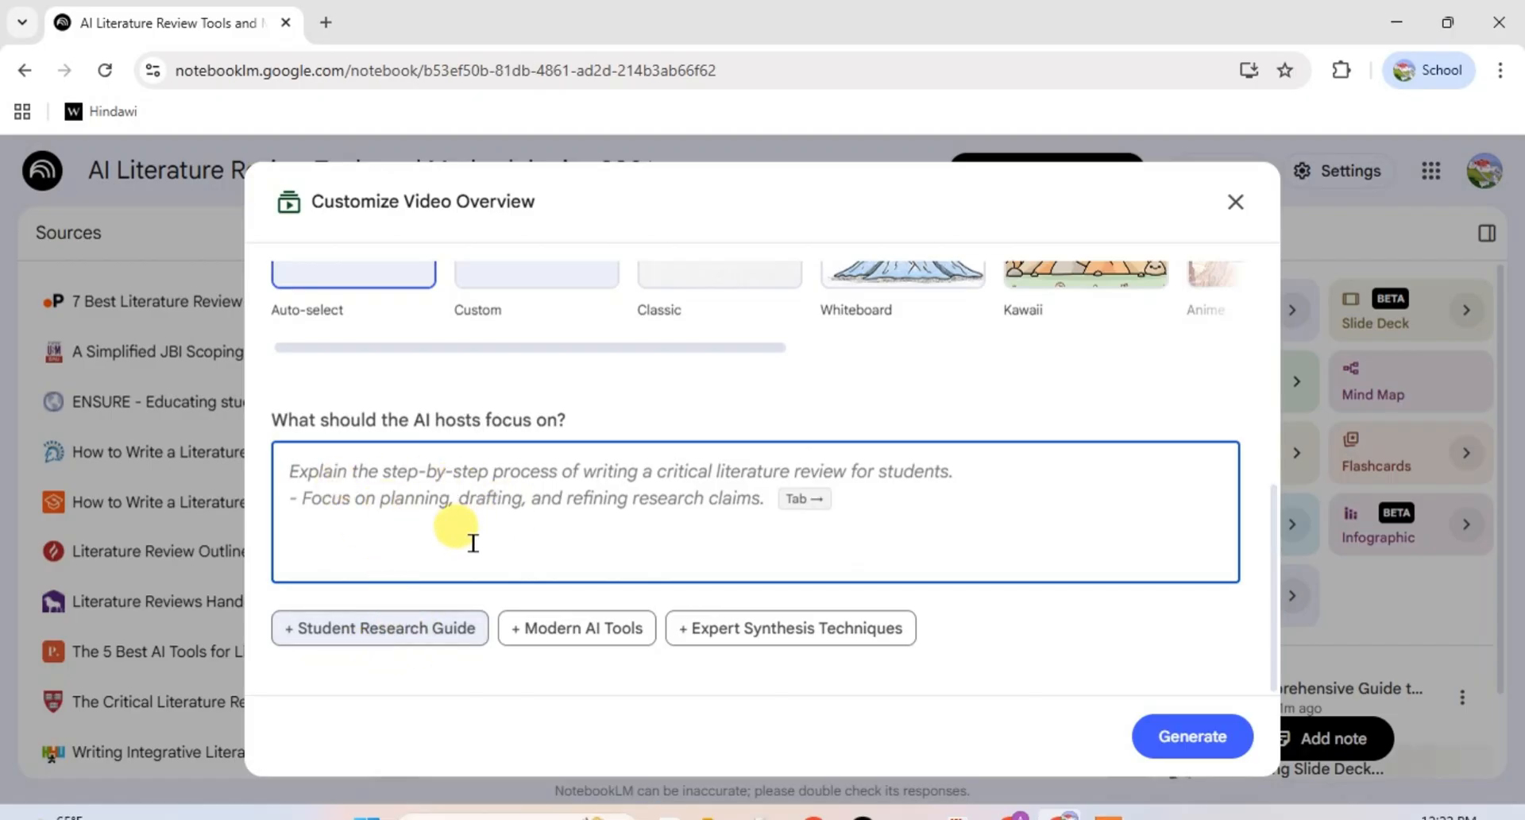
left_click(402, 631)
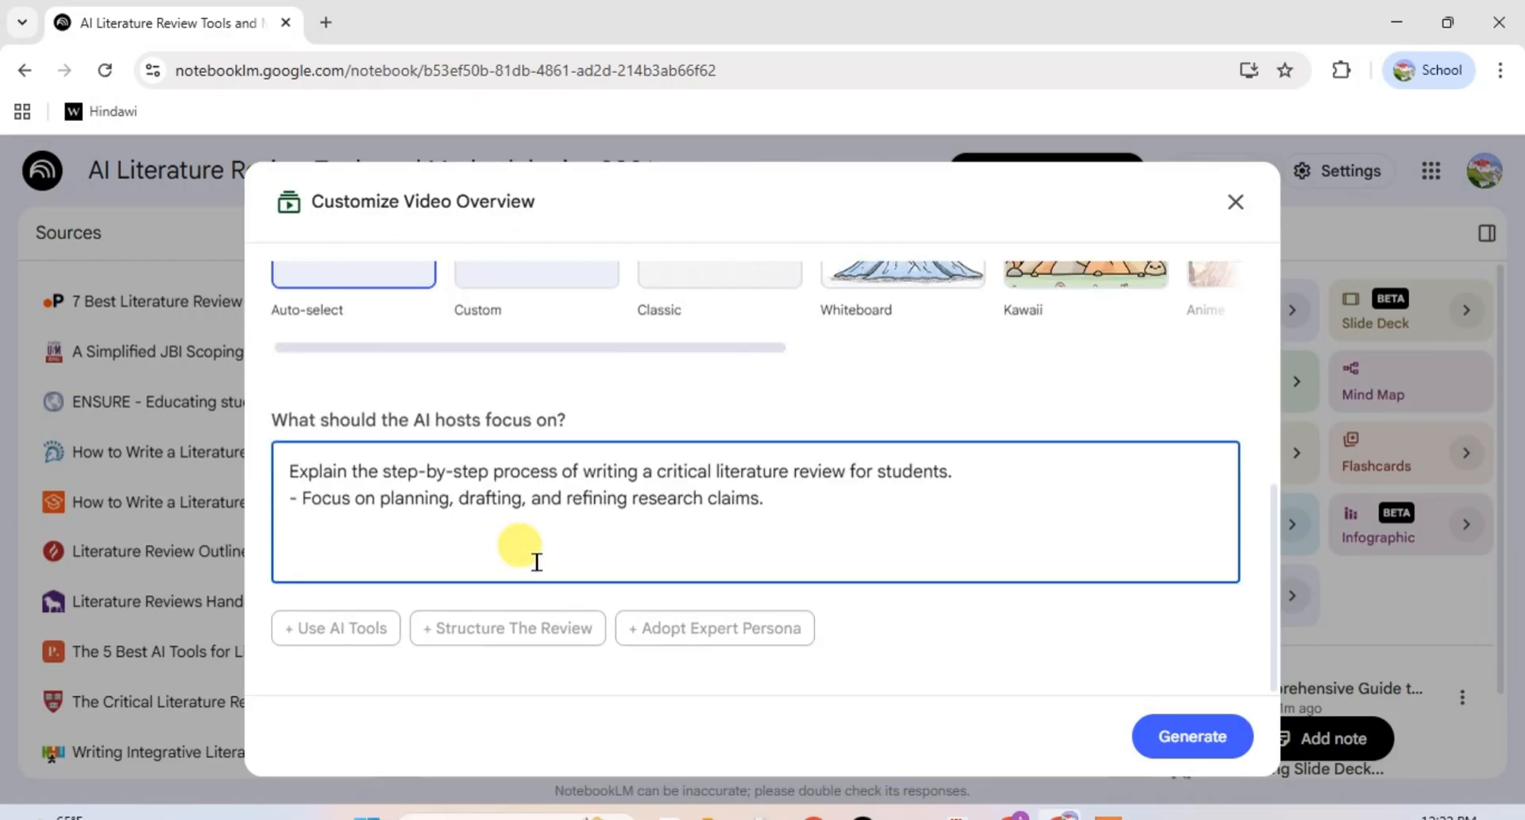
left_click(361, 629)
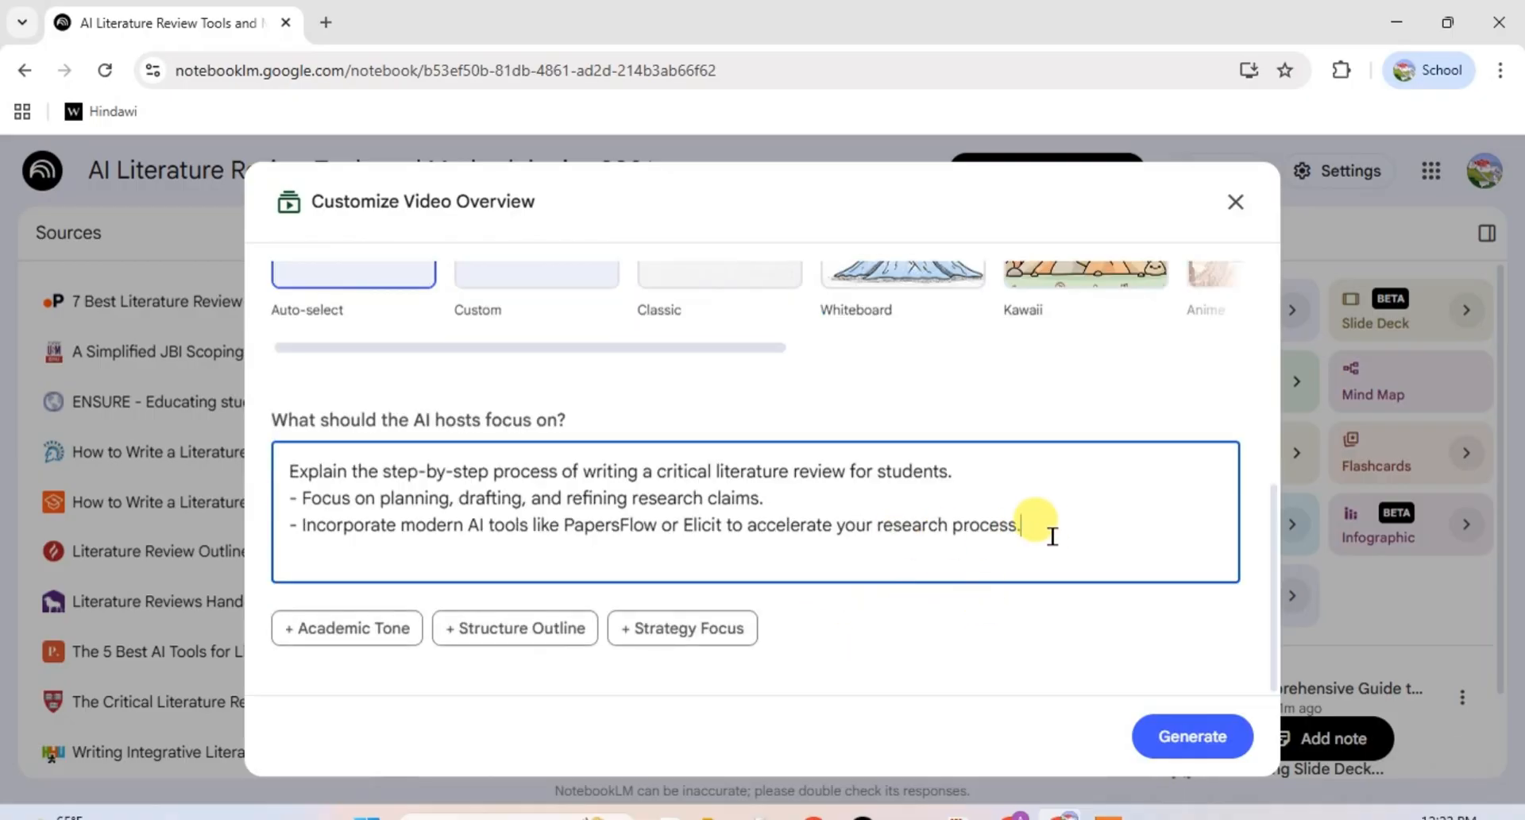
key("Return")
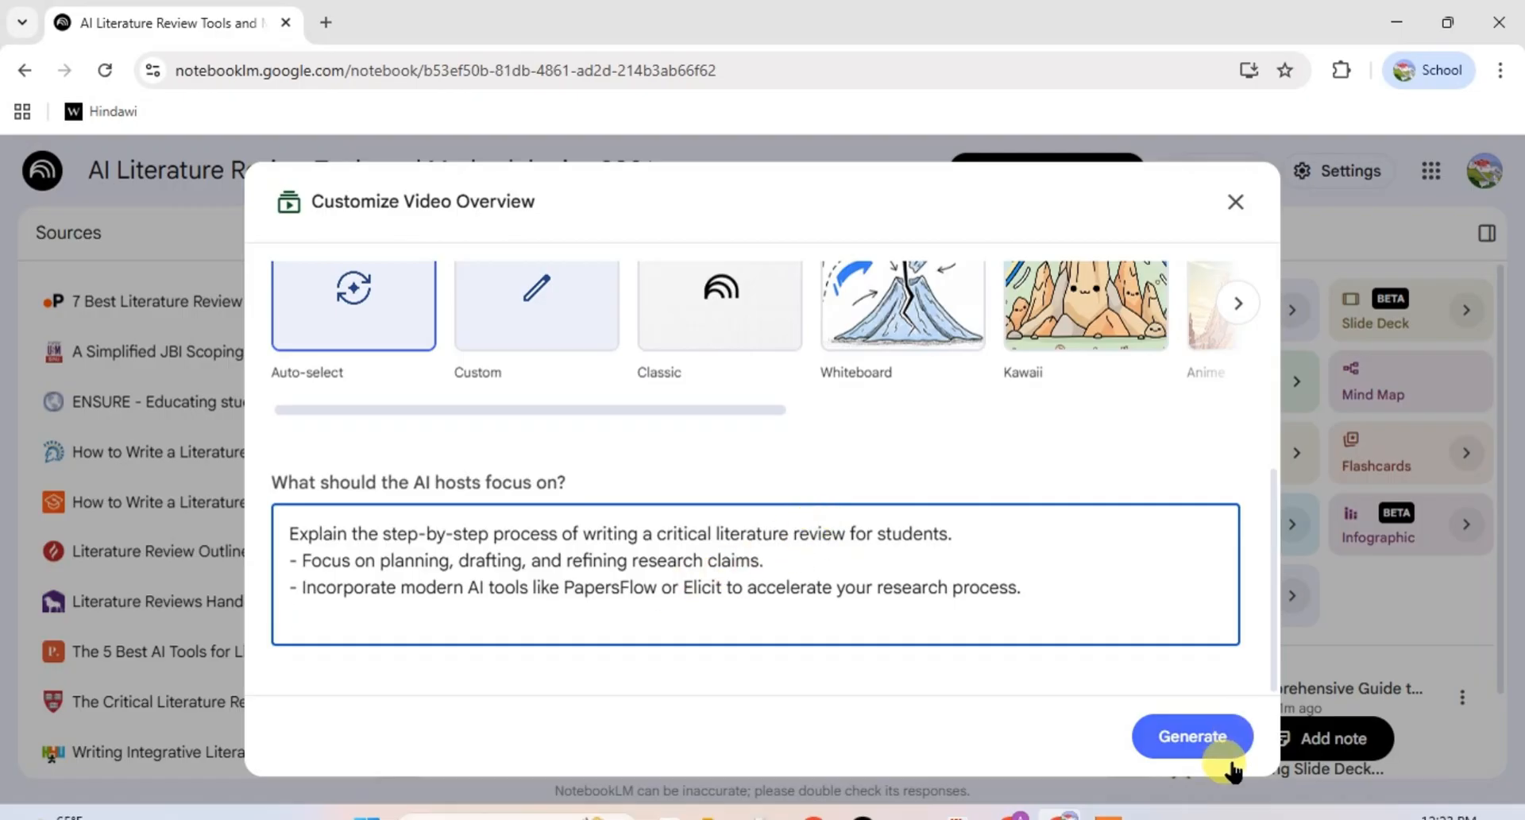
left_click(1227, 754)
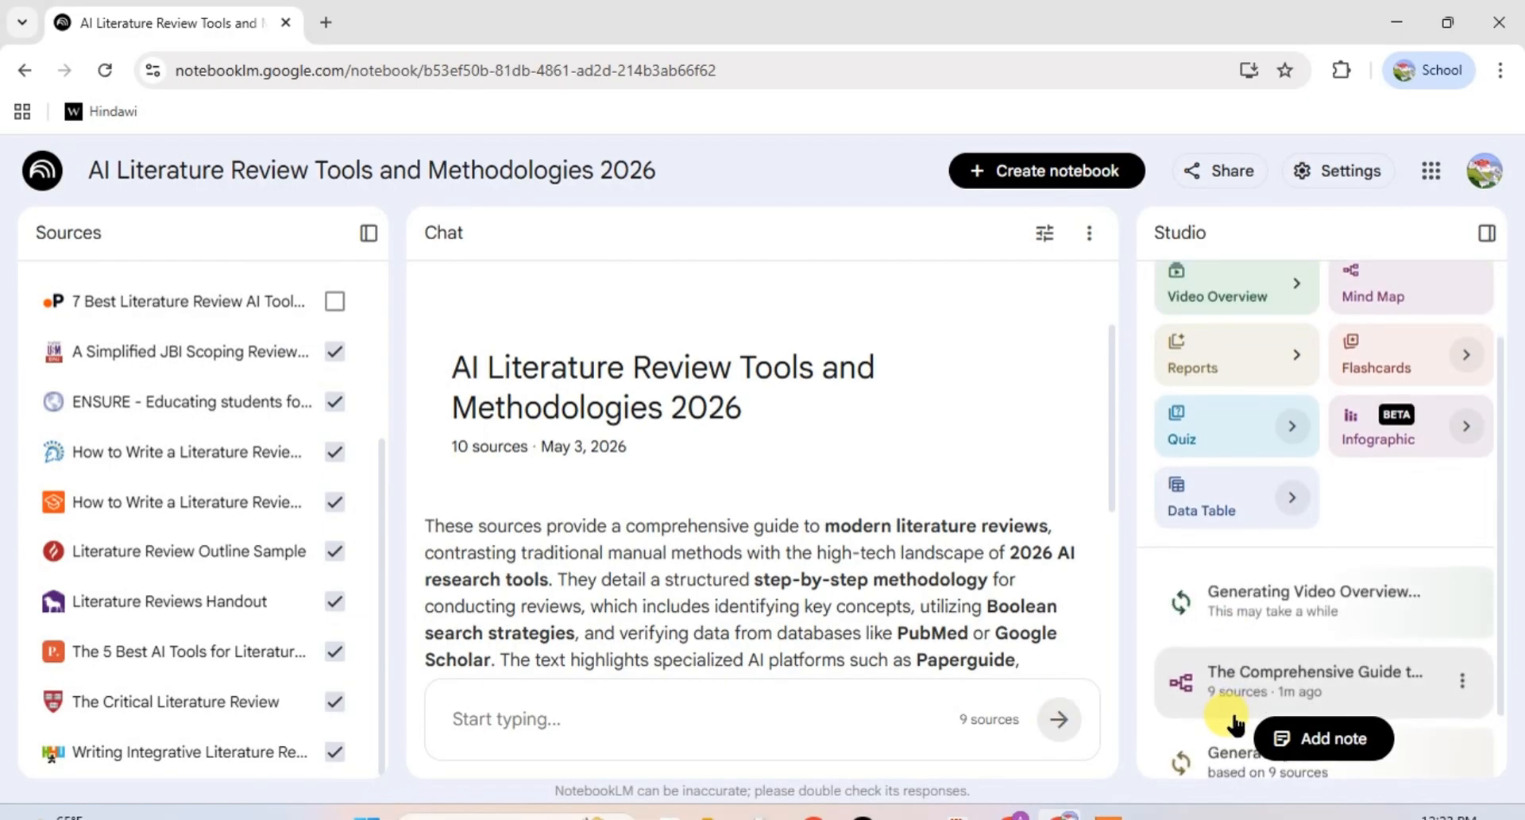
scroll(1198, 667, "down", 1)
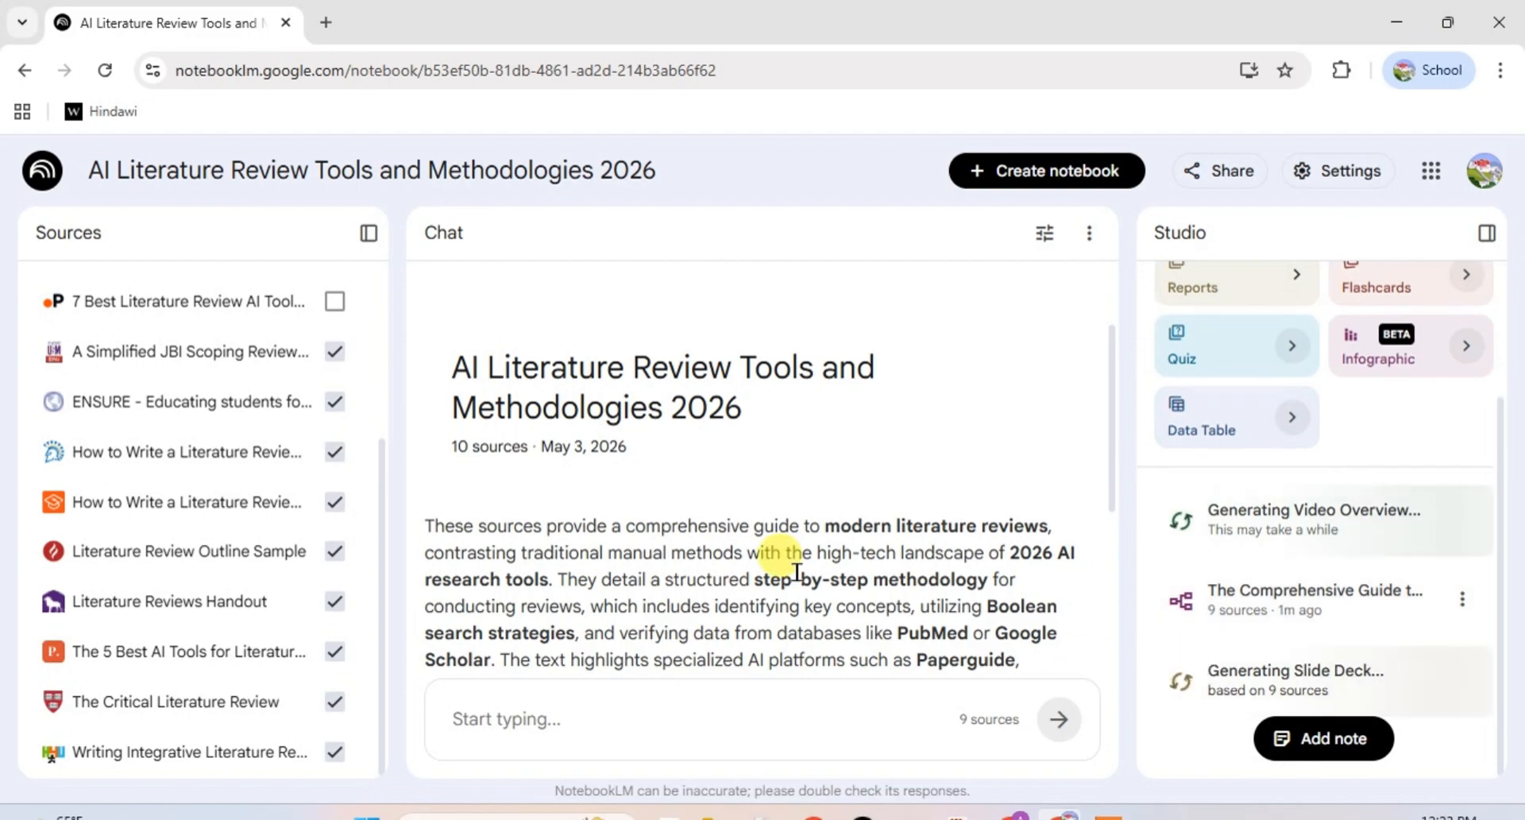
- Create a new notebook and upload the "Design and Manufacturing of a Multifun..." PDF from the Abstracts folder as its source
left_click(979, 171)
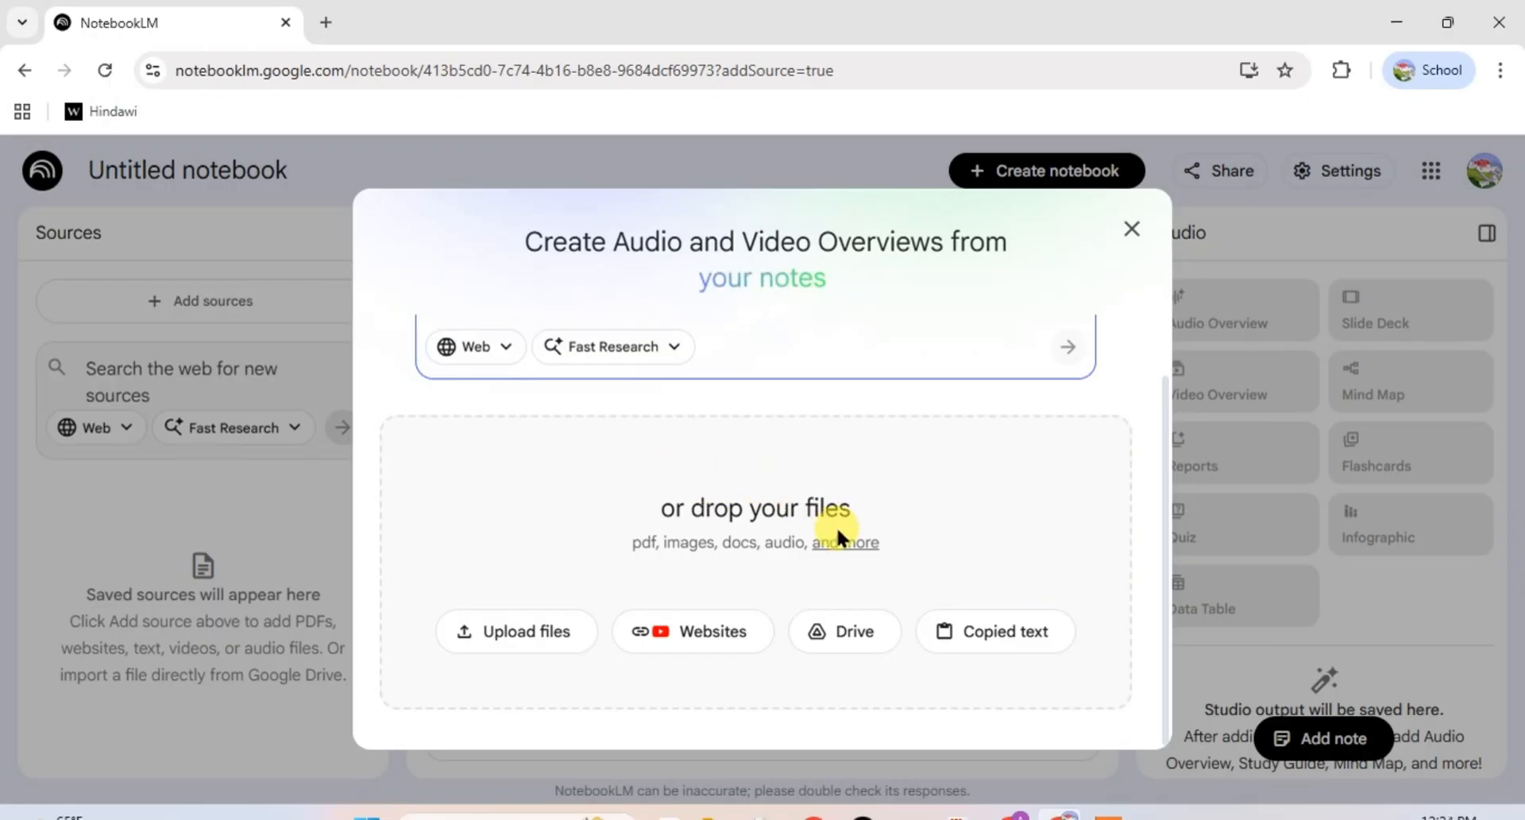
left_click(537, 633)
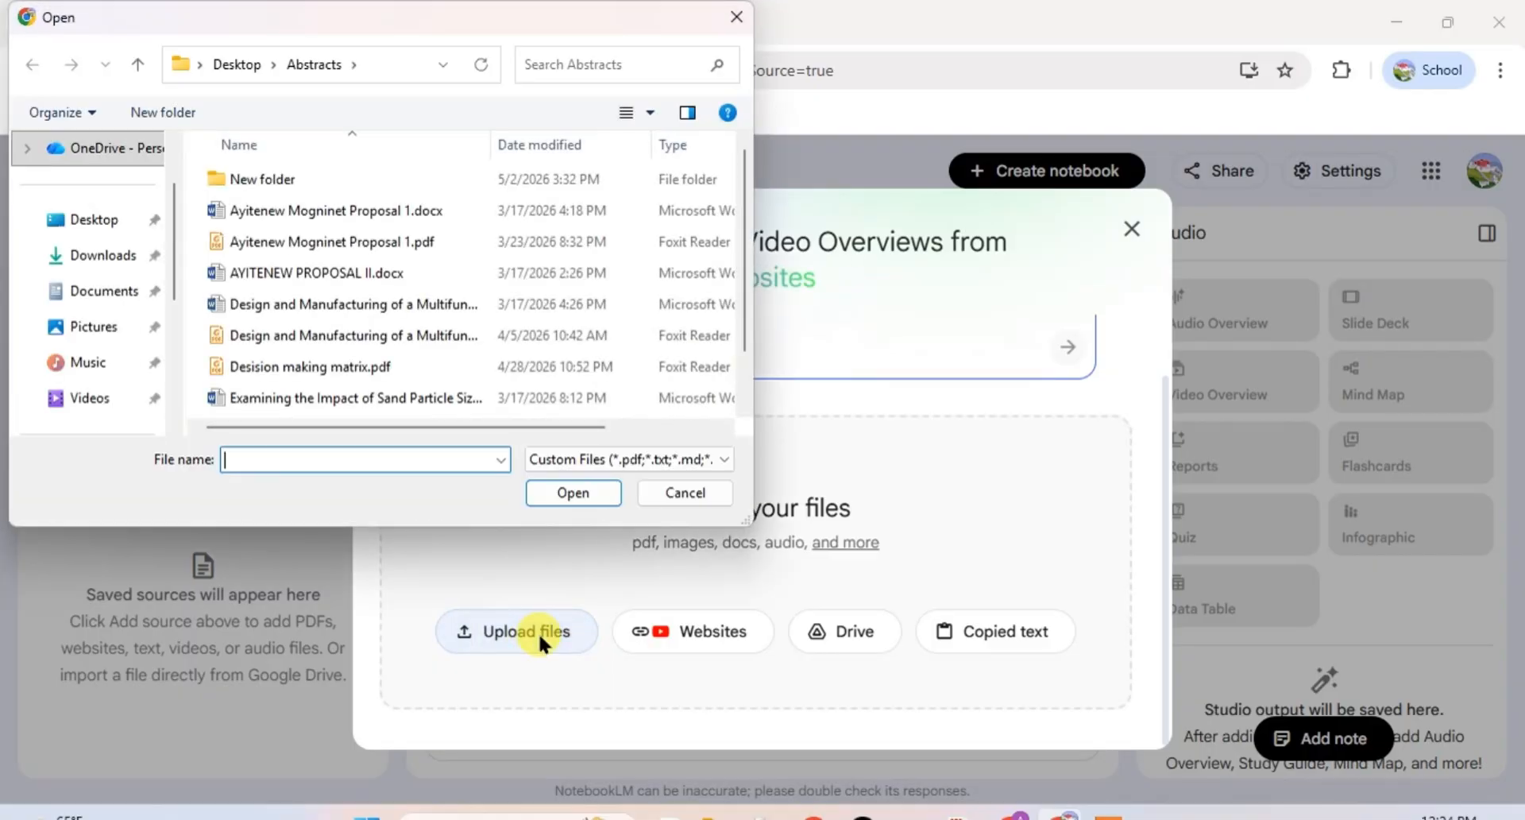
left_click(376, 334)
left_click(572, 491)
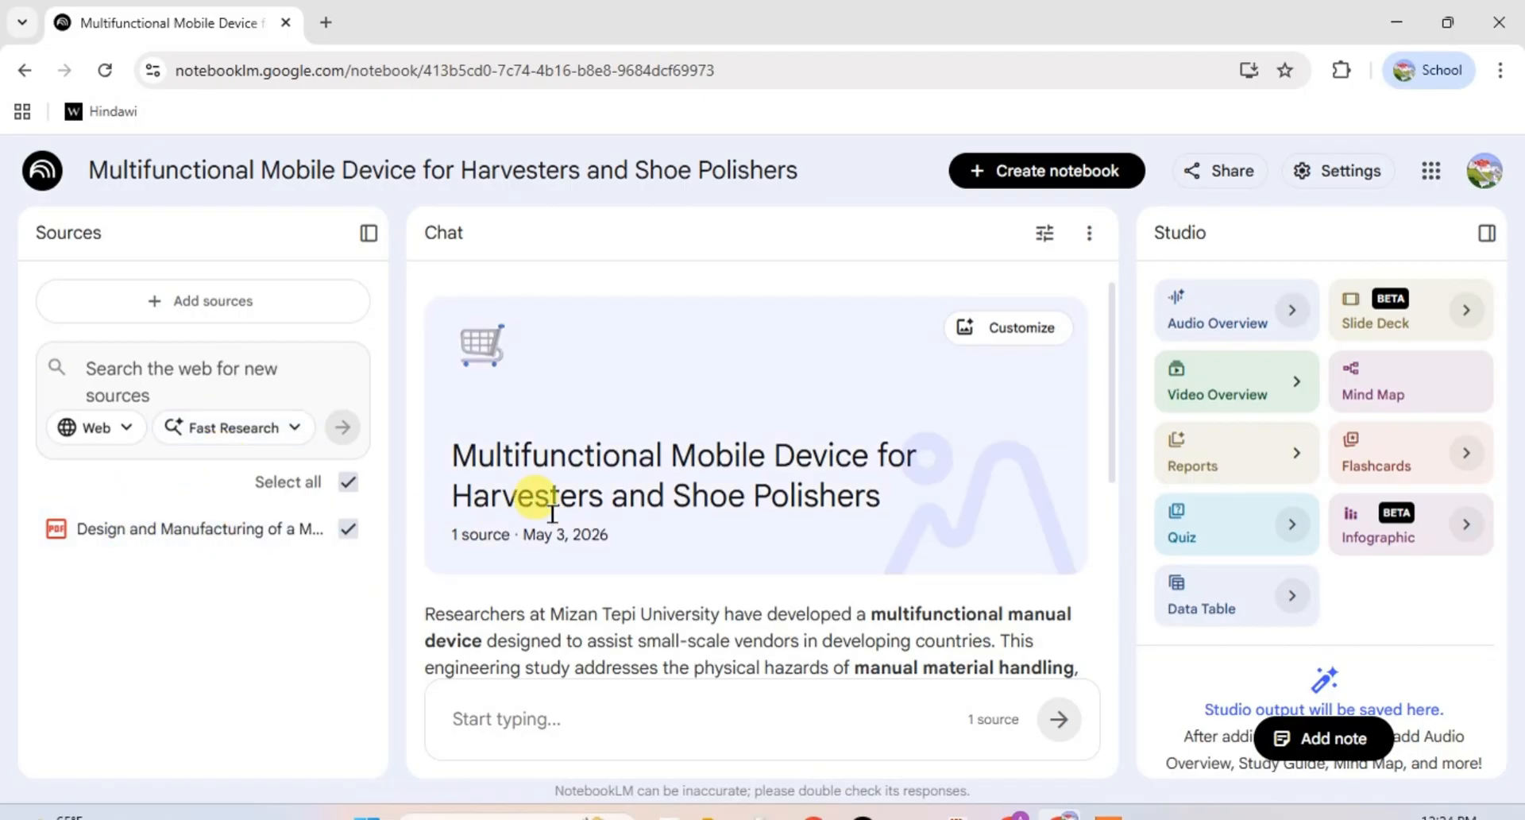
- Skim the new notebook's summary and generate a slide deck from the uploaded PDF
scroll(555, 562, "down", 4)
scroll(573, 573, "up", 6)
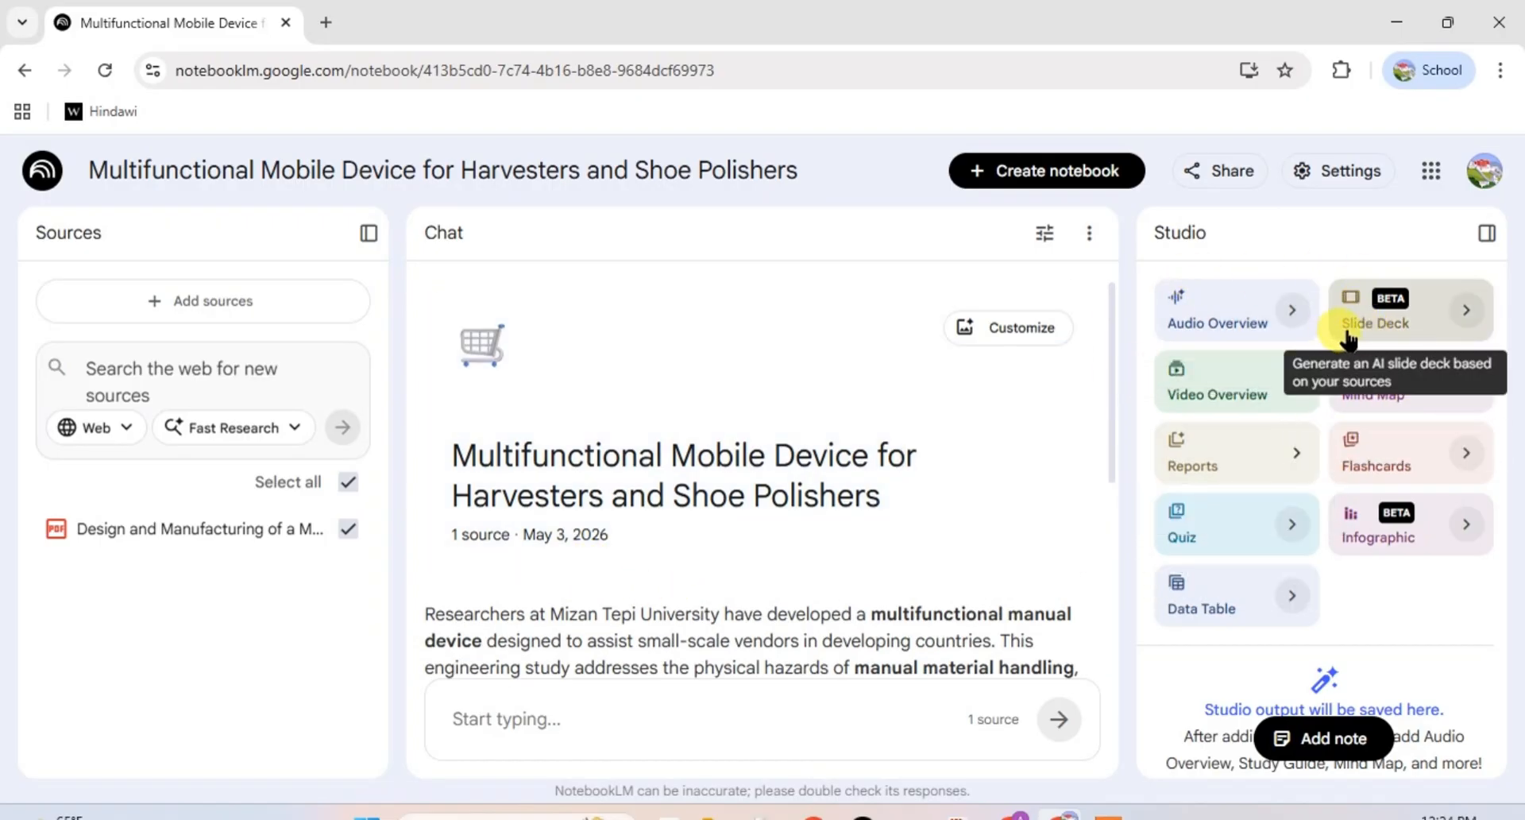
left_click(1393, 313)
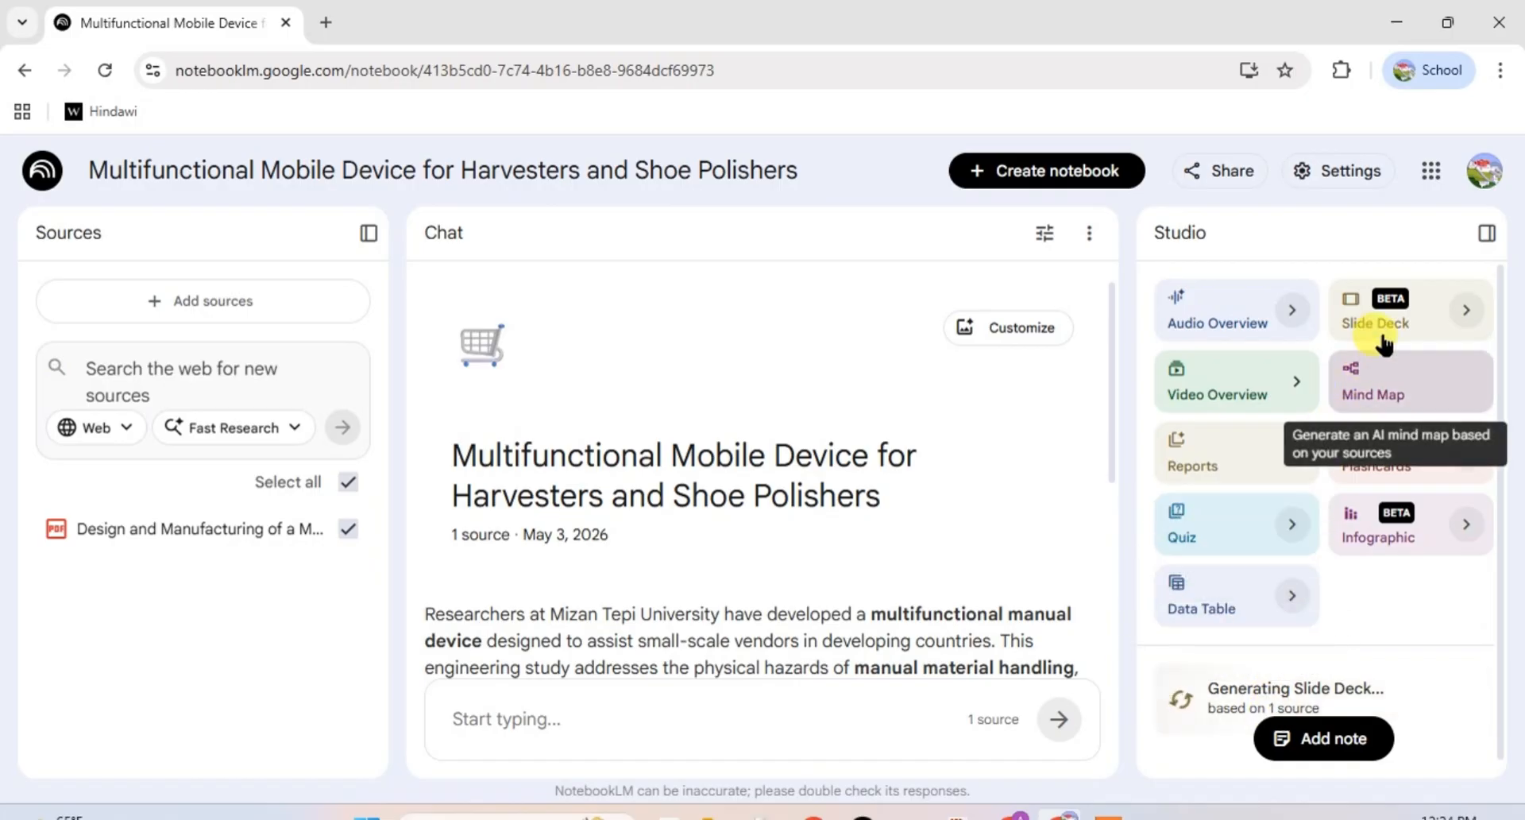
- Open the Video Overview customization and add the Engineering Design Focus suggestion to the AI host focus
left_click(1245, 380)
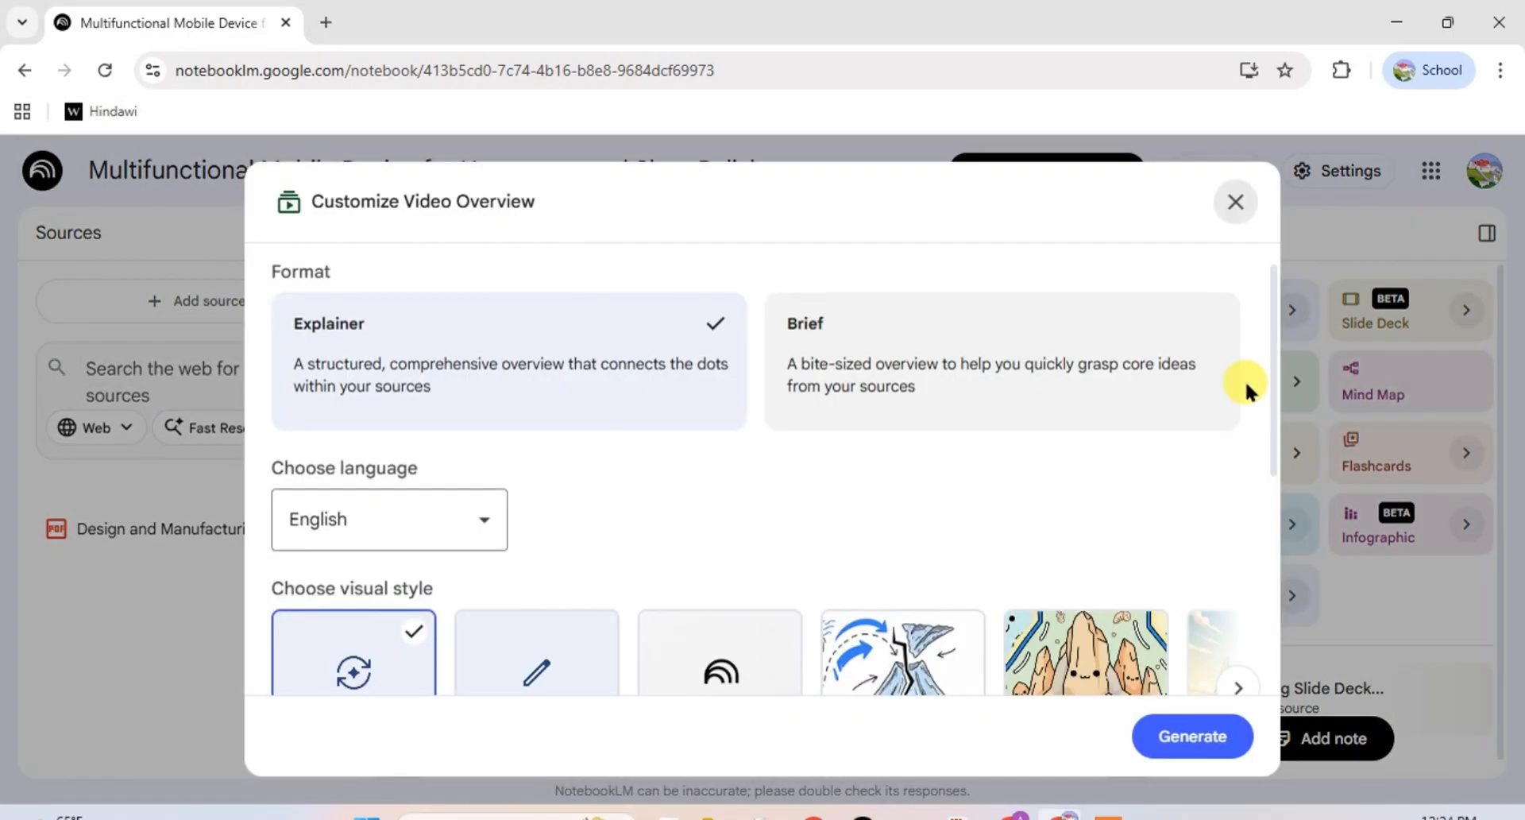
scroll(520, 602, "down", 2)
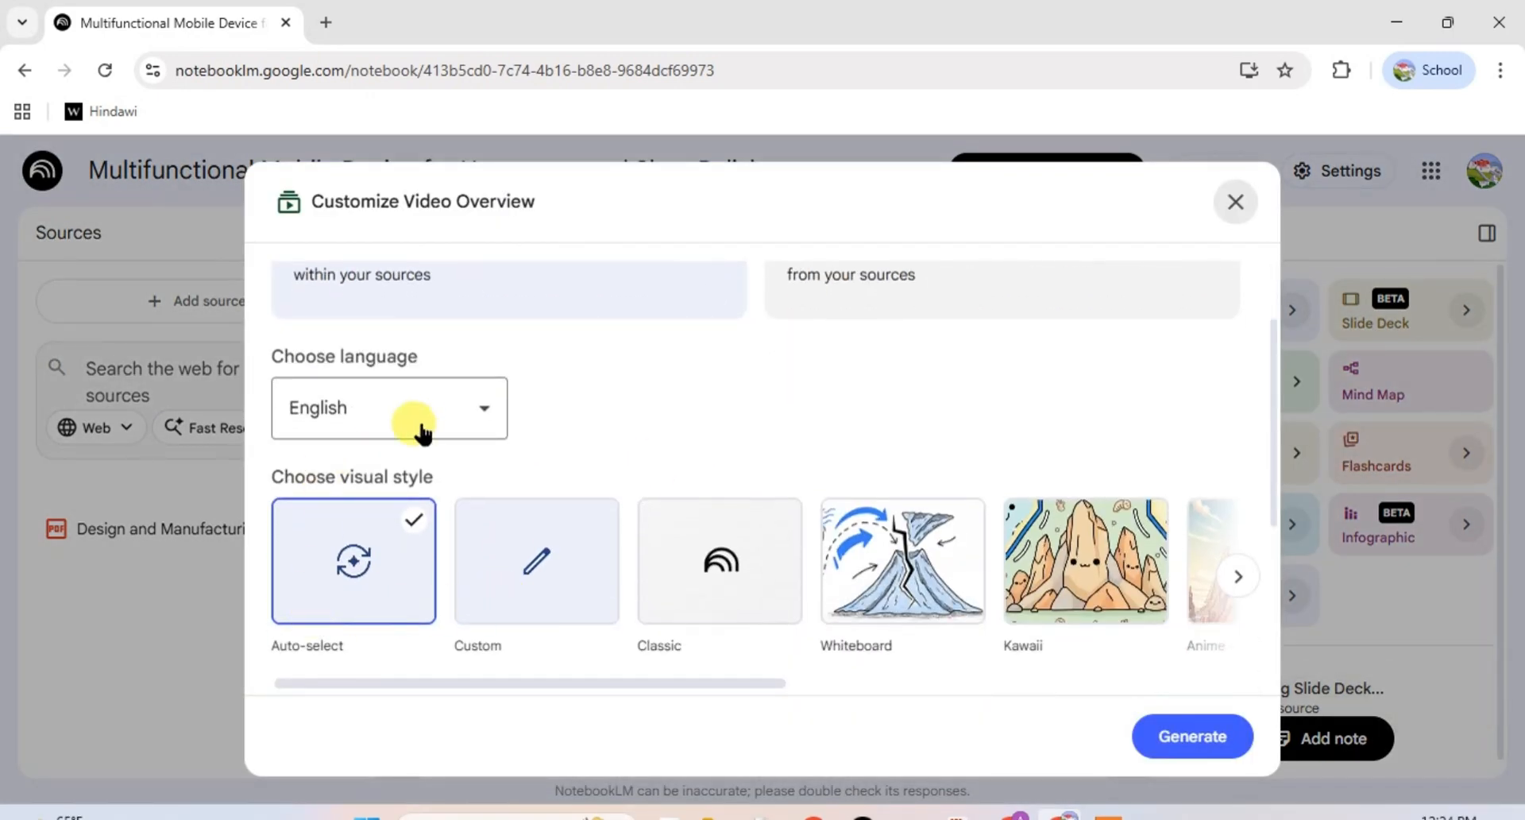
scroll(334, 613, "down", 6)
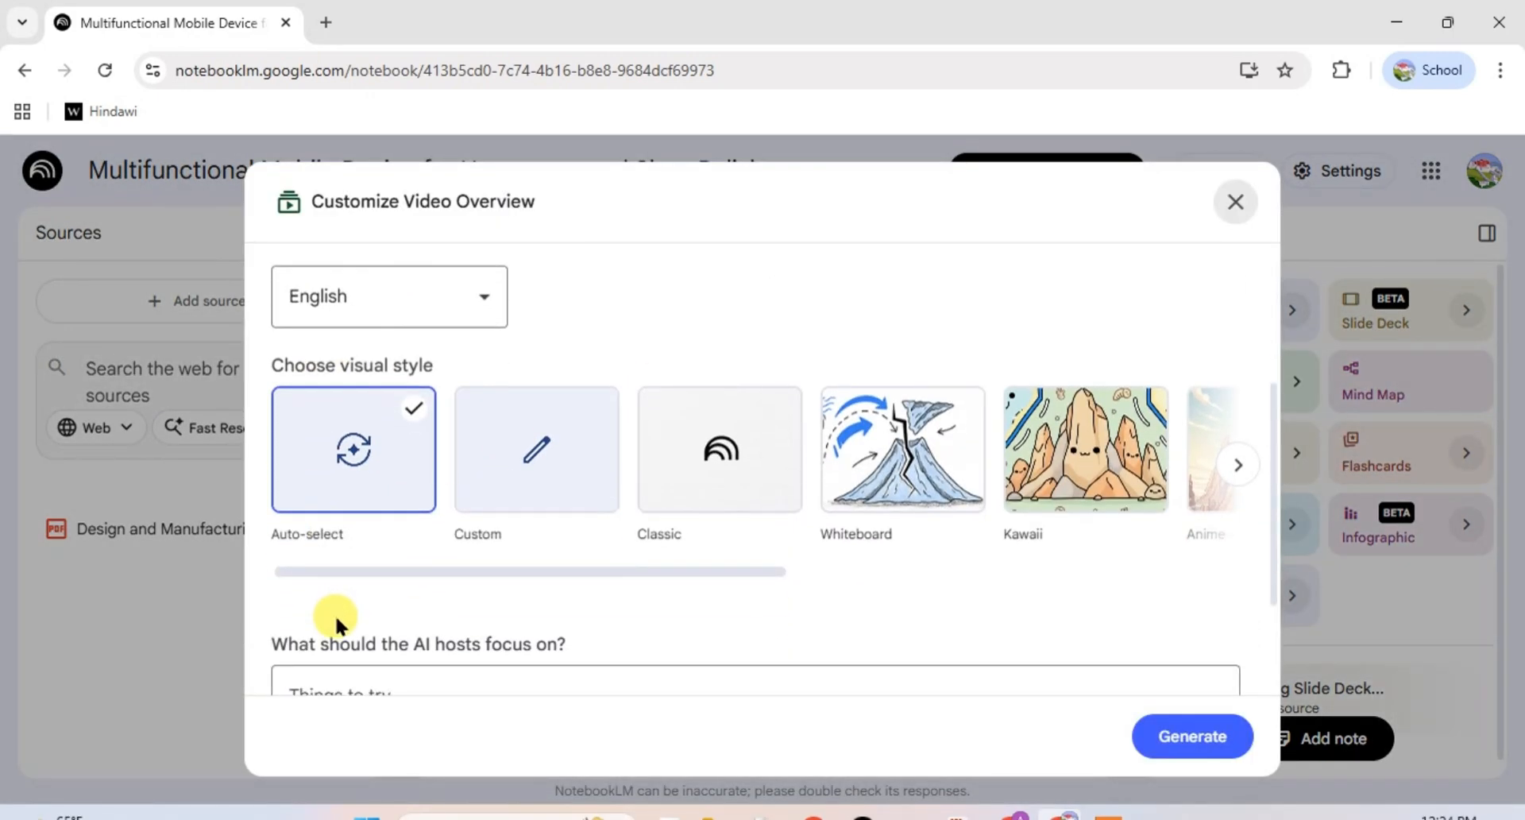
left_click(361, 508)
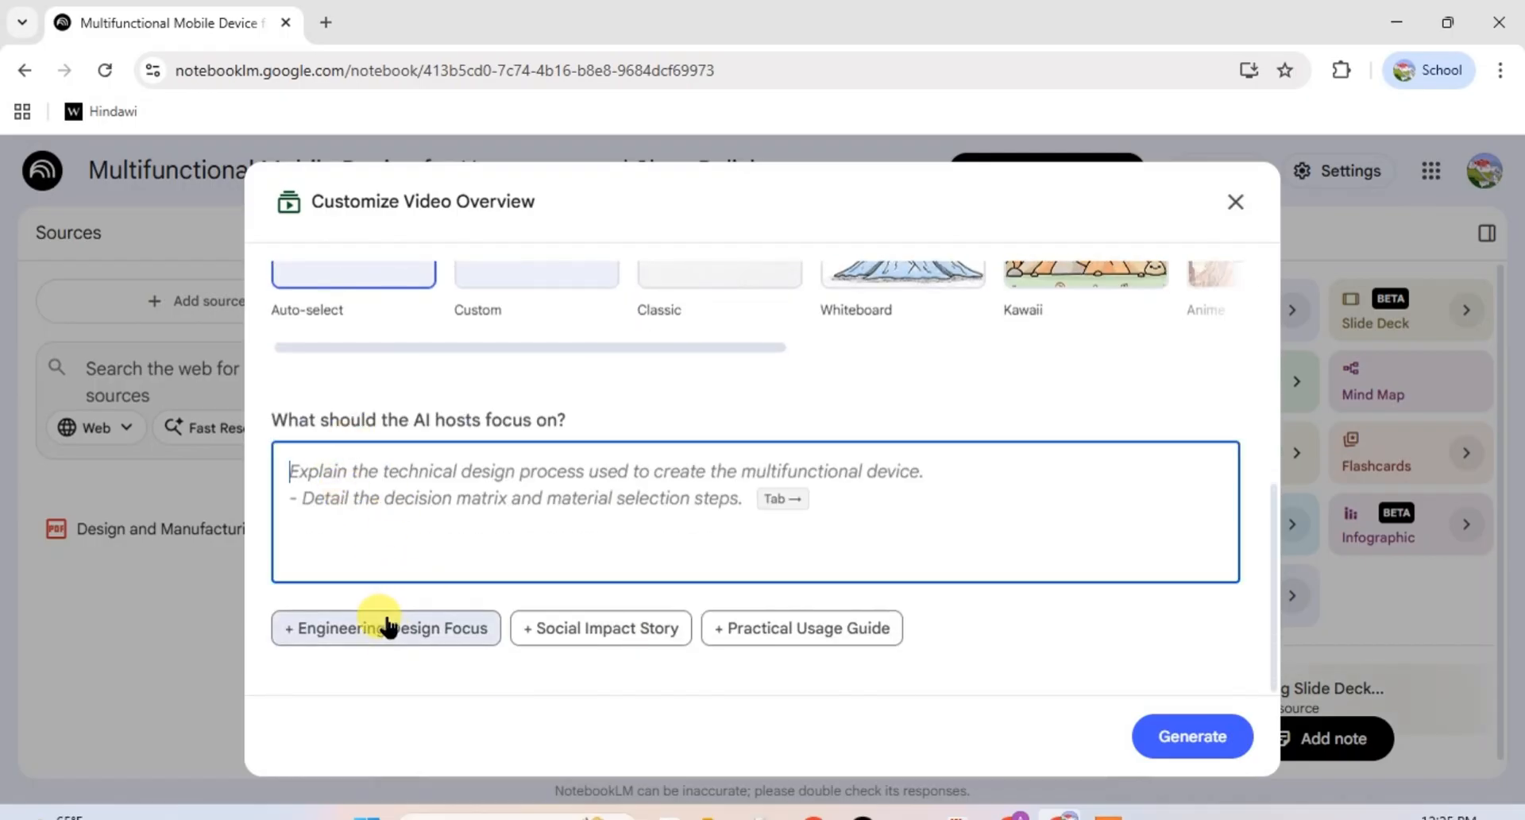
left_click(394, 629)
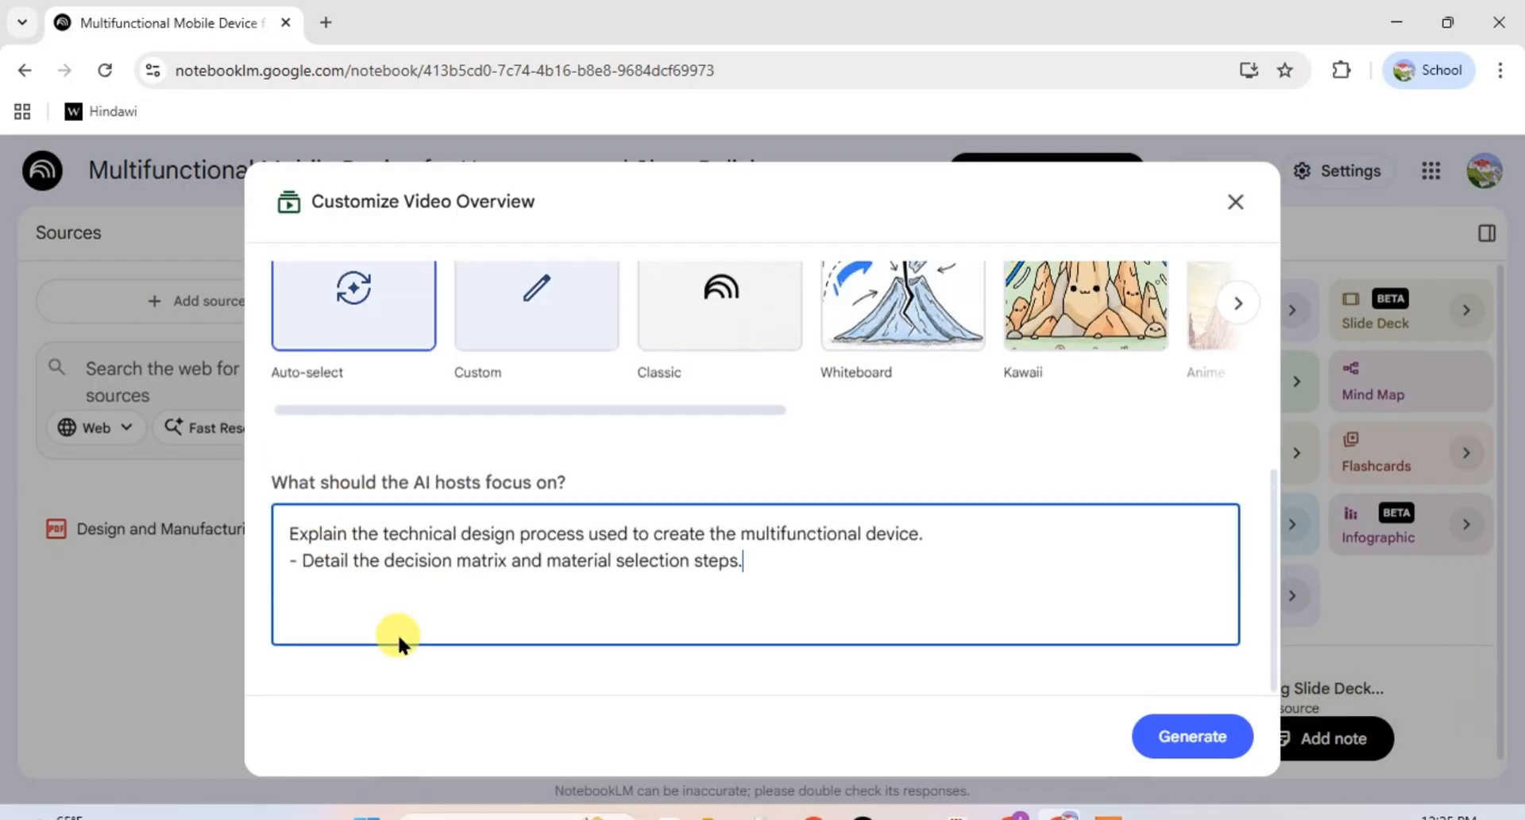
- Add suggested focus points on vendor income, metal components, dimensions and load capacity, and potential upgrades, and generate the Video Overview
left_click(397, 636)
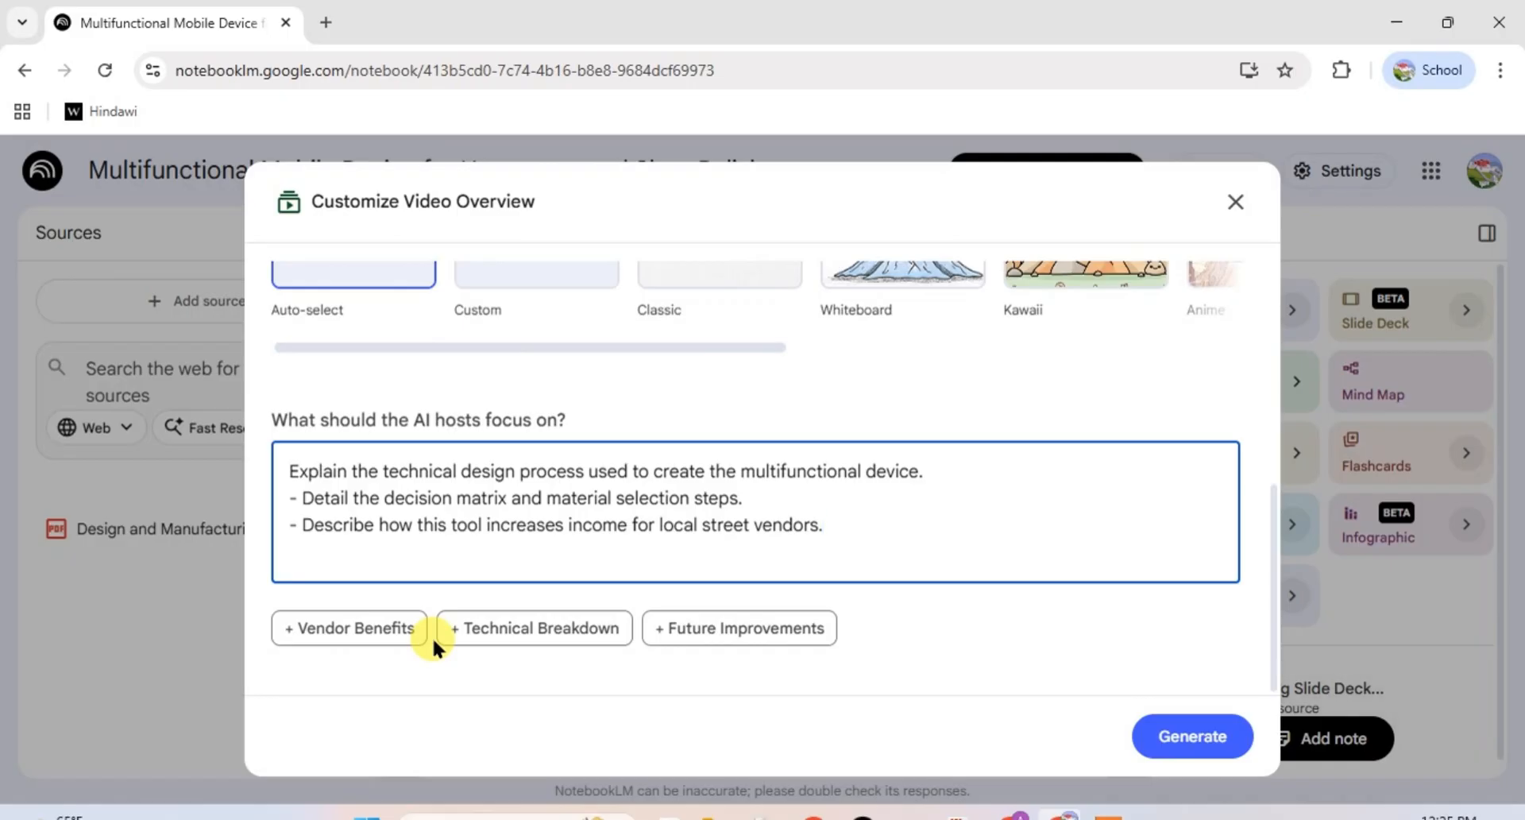
left_click(546, 631)
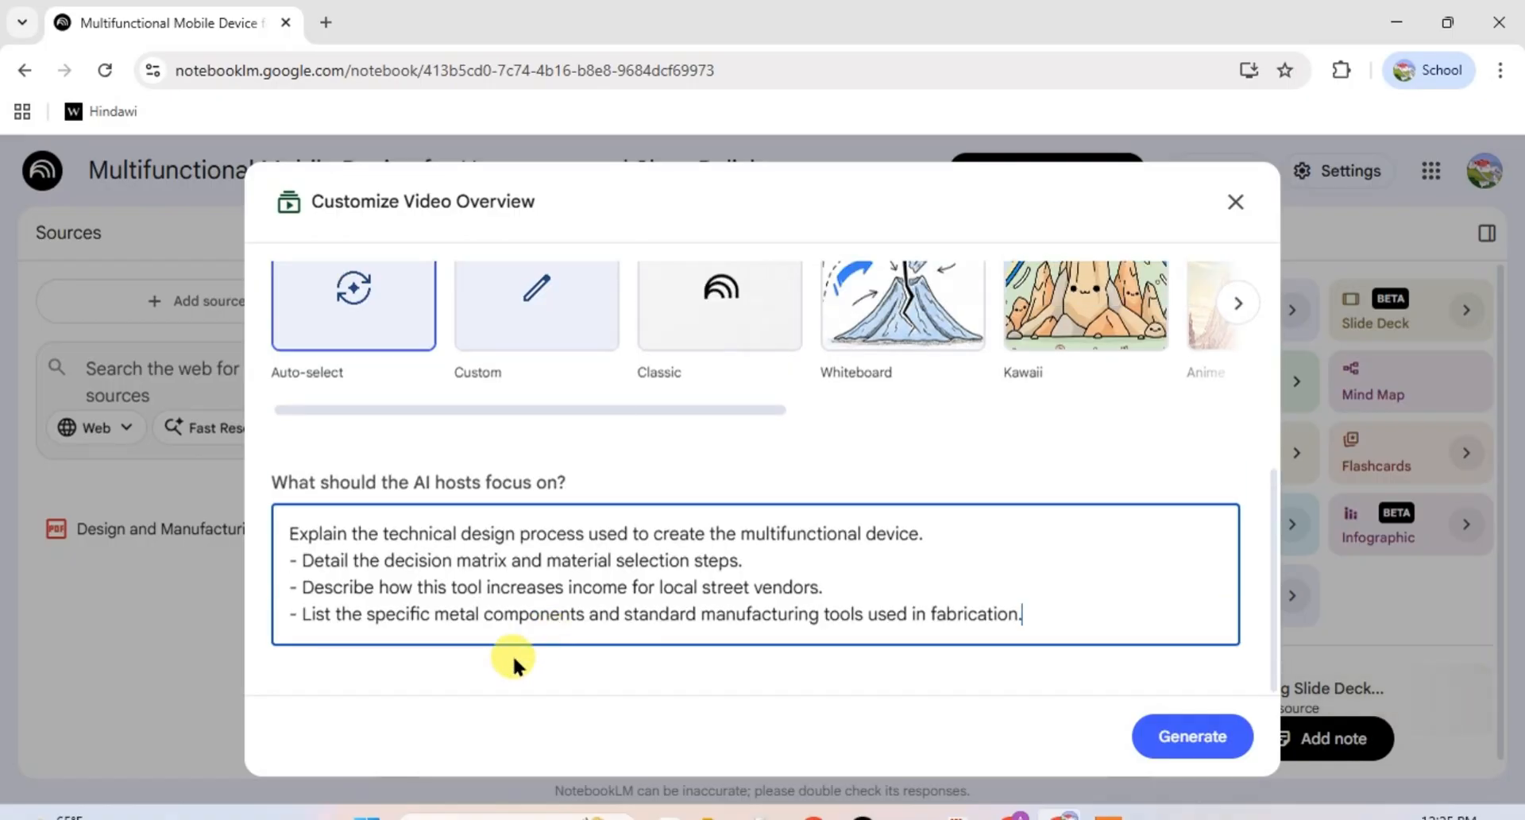
left_click(675, 632)
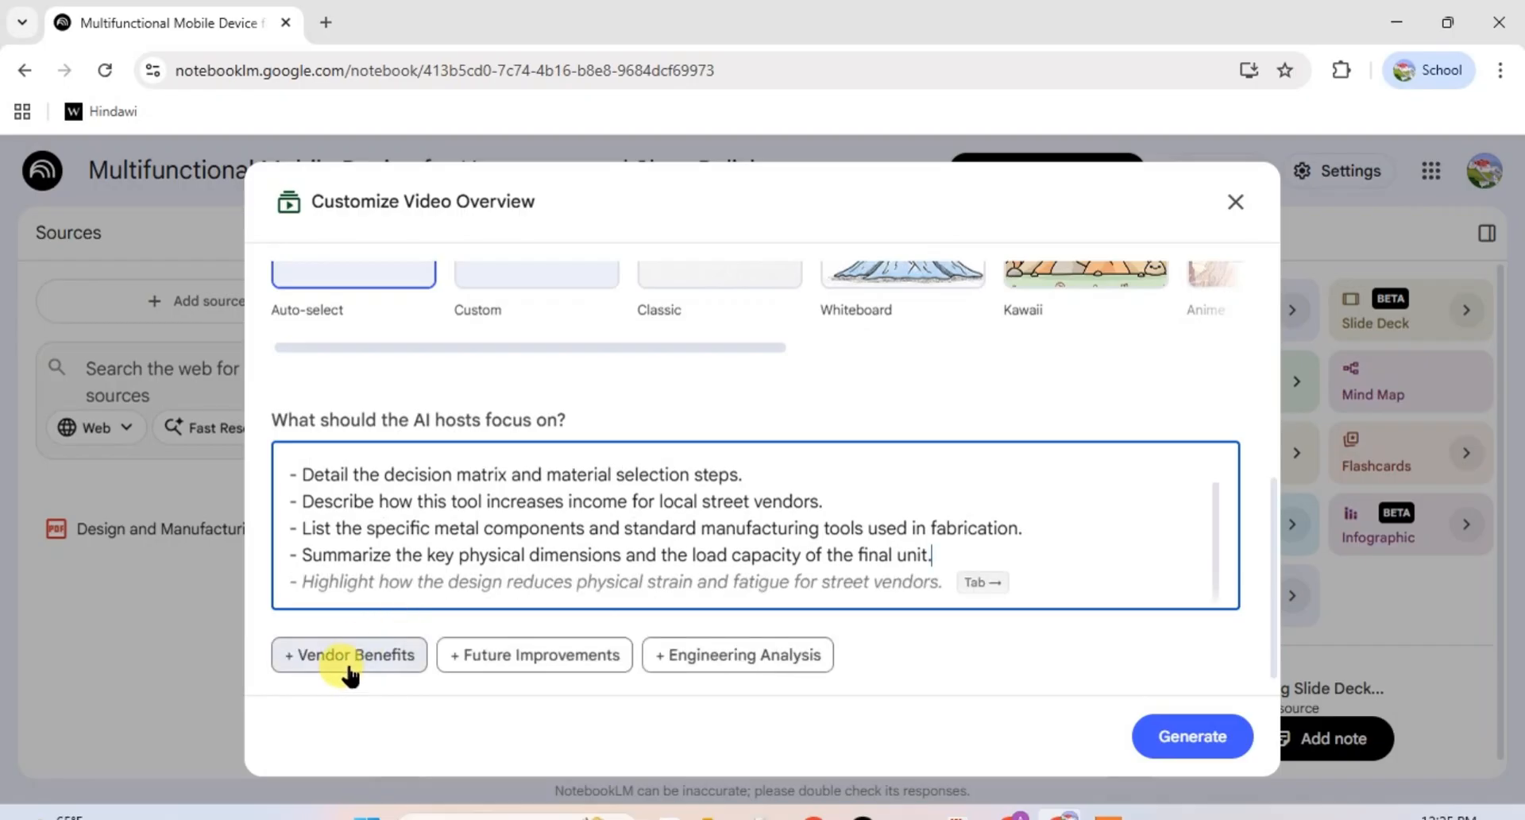
left_click(512, 666)
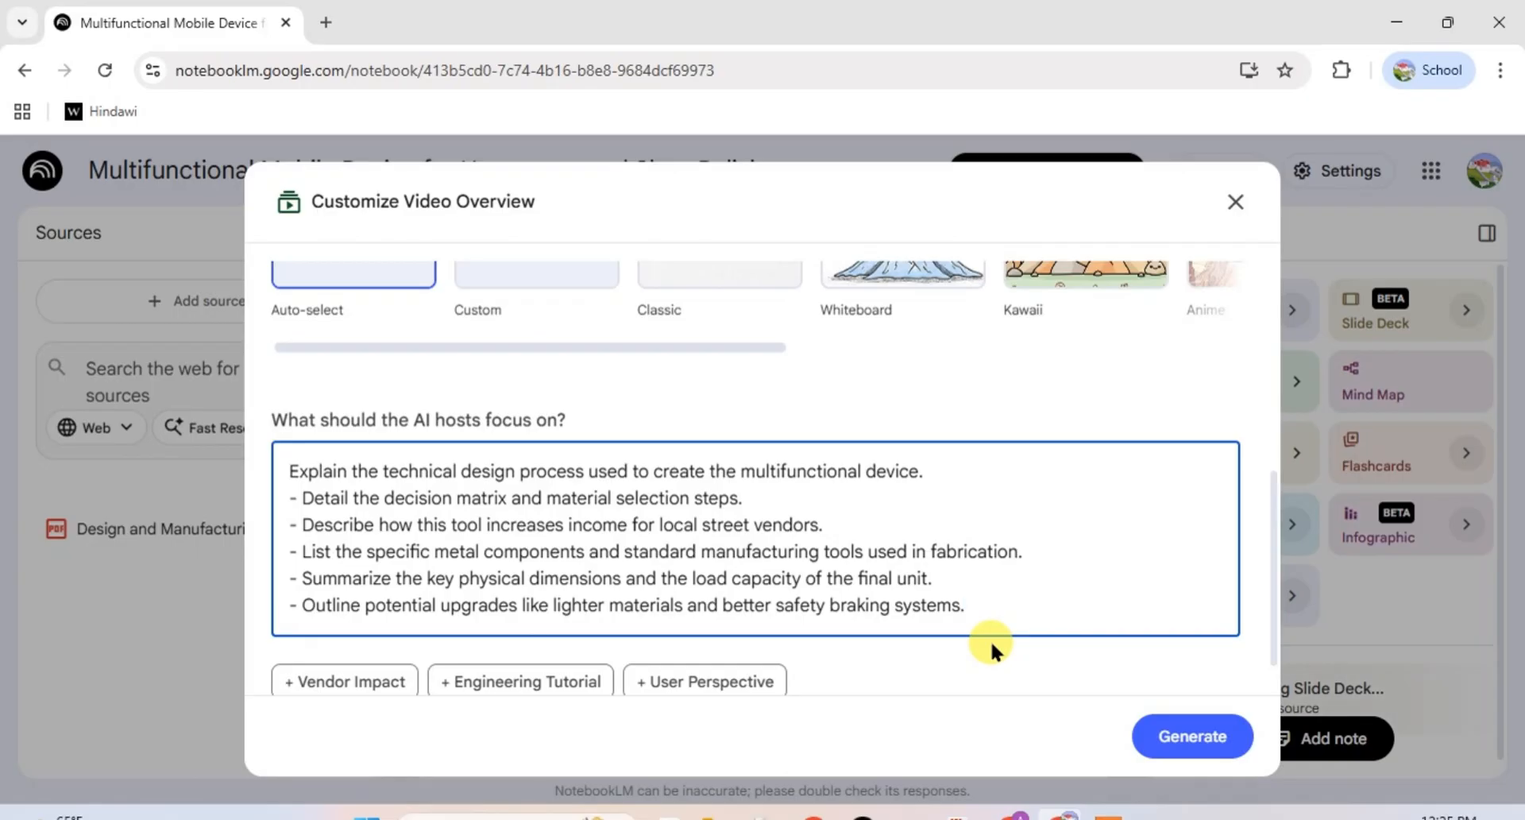
left_click(1185, 737)
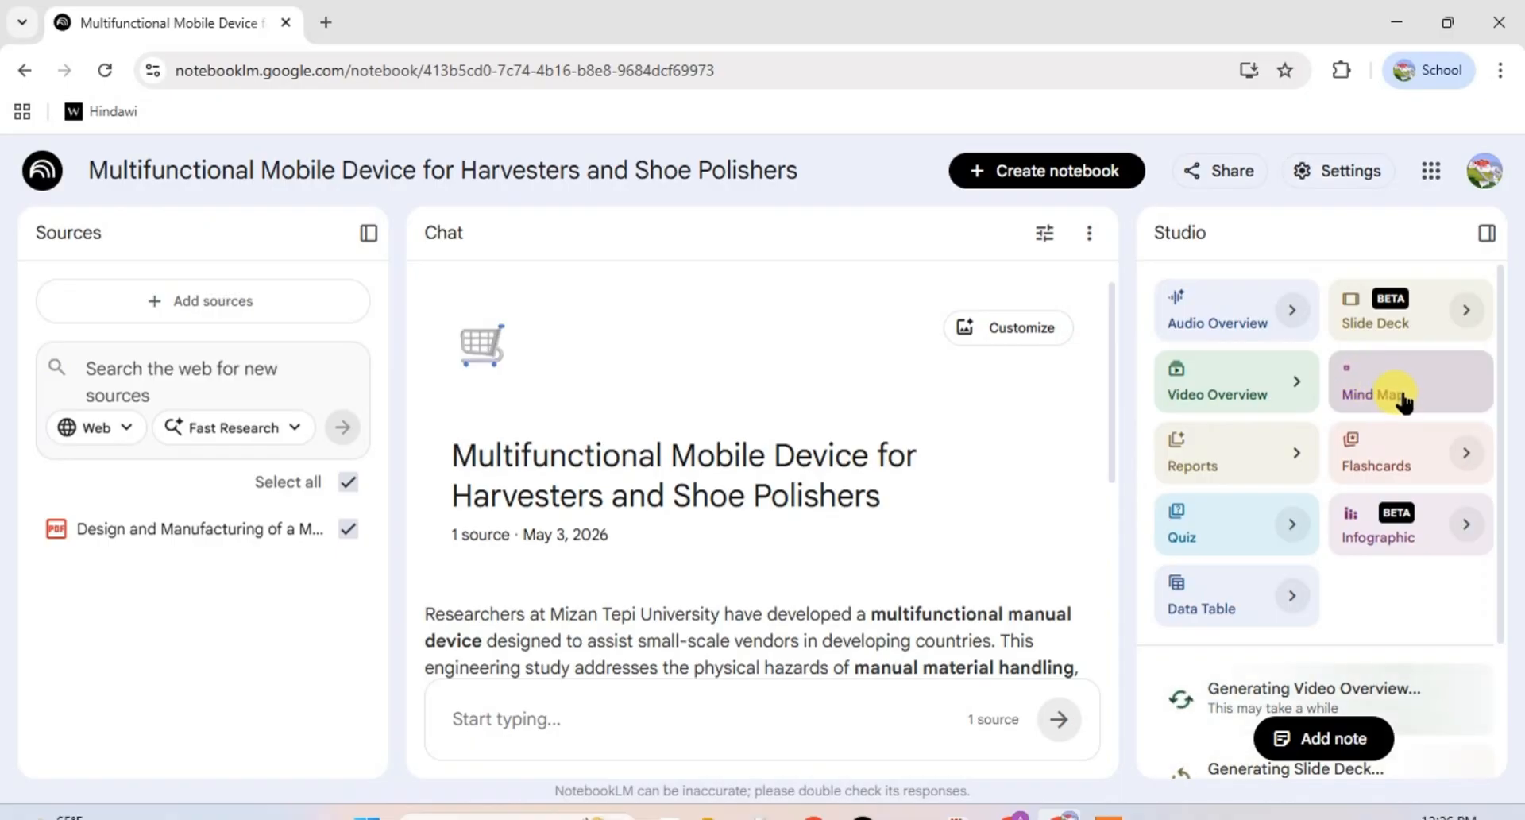
- Generate a report from the PDF in the suggested Technical Design Specification format
scroll(1398, 399, "down", 2)
scroll(1347, 534, "up", 2)
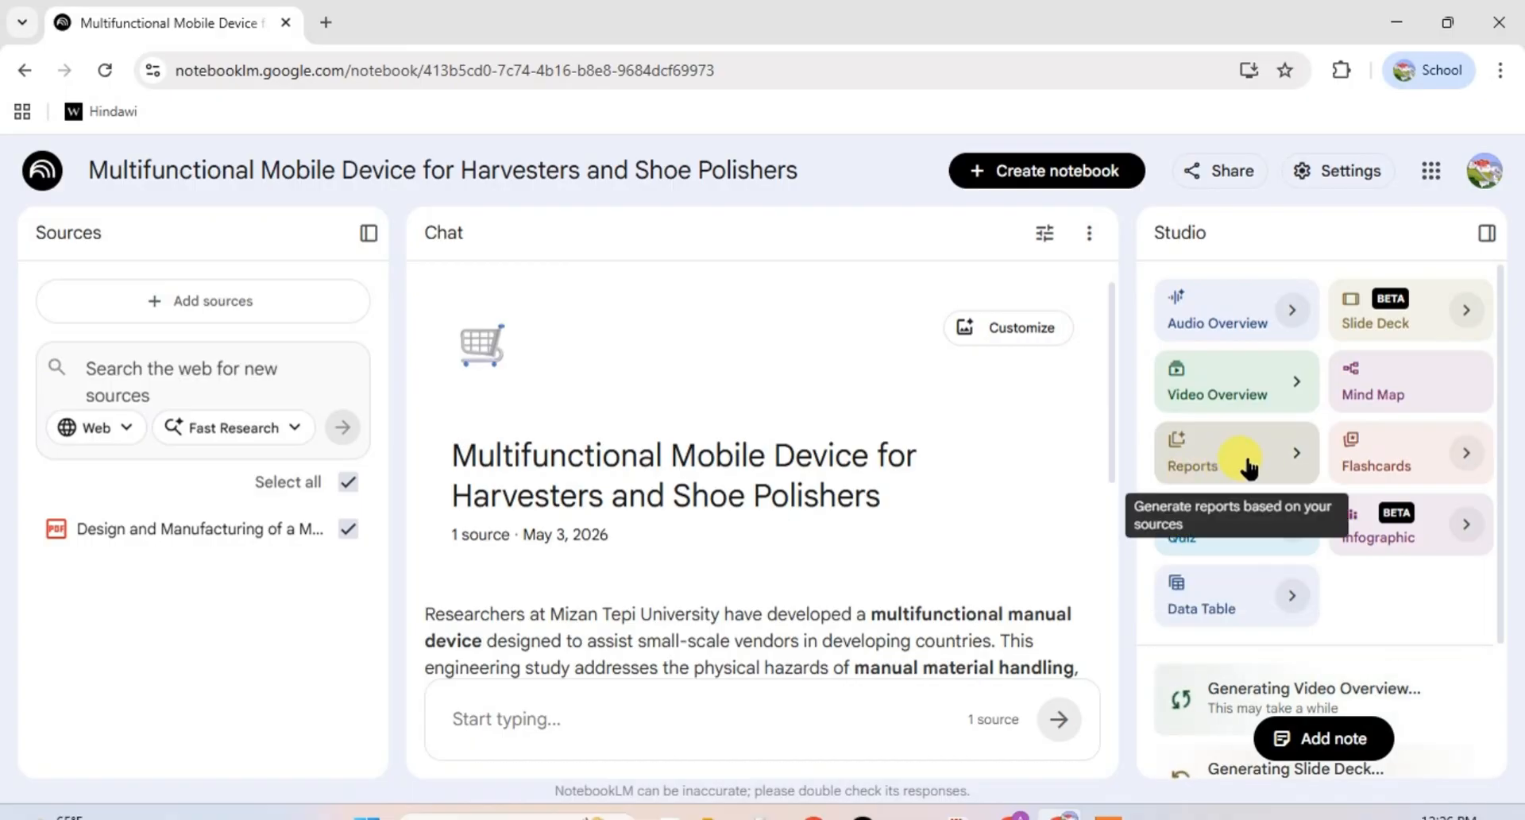
left_click(1245, 464)
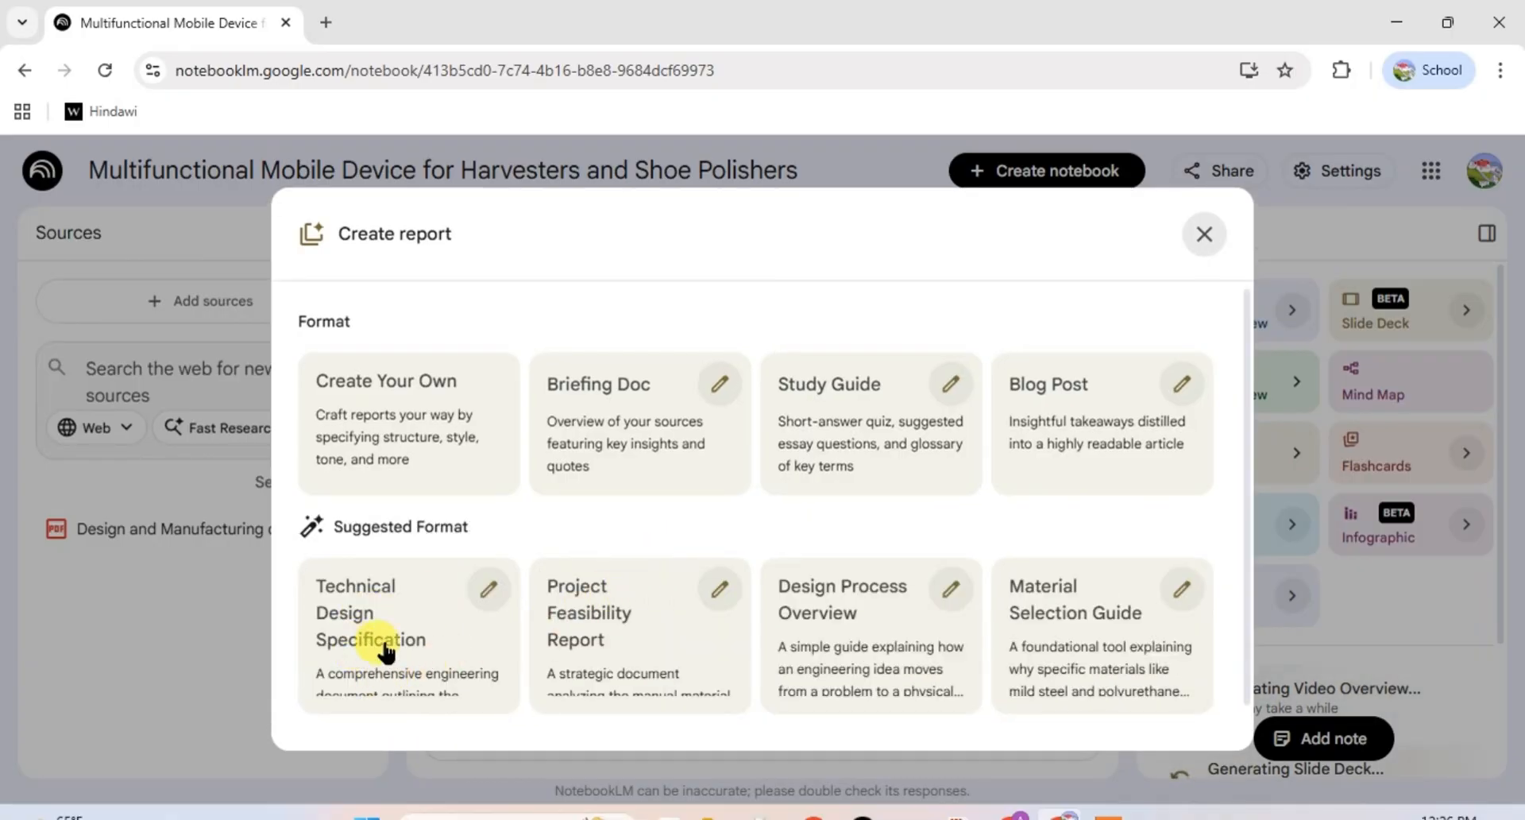
left_click(404, 625)
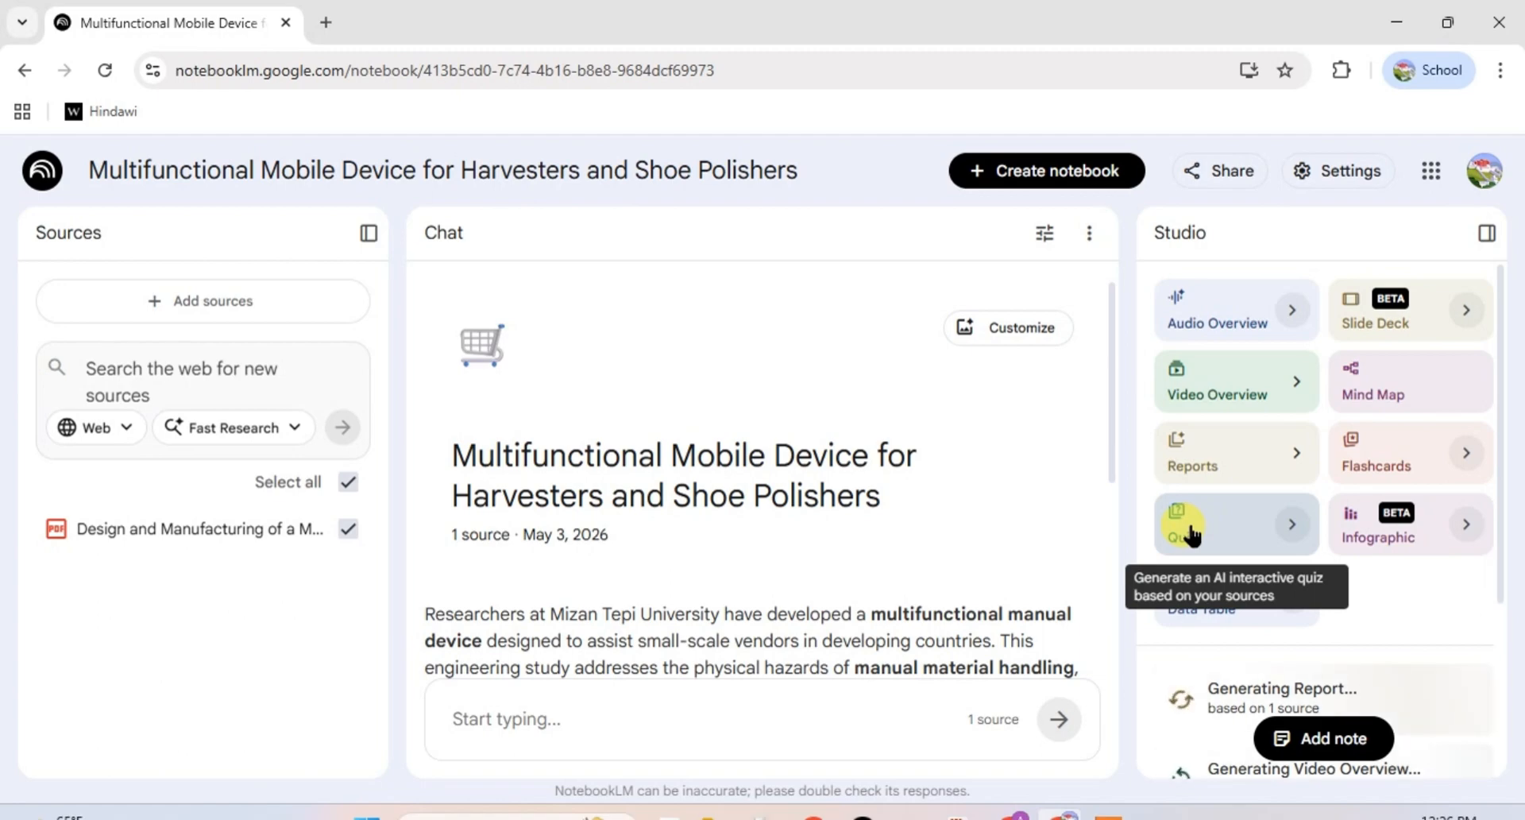
- Generate a quiz and an infographic from the uploaded PDF
left_click(1248, 530)
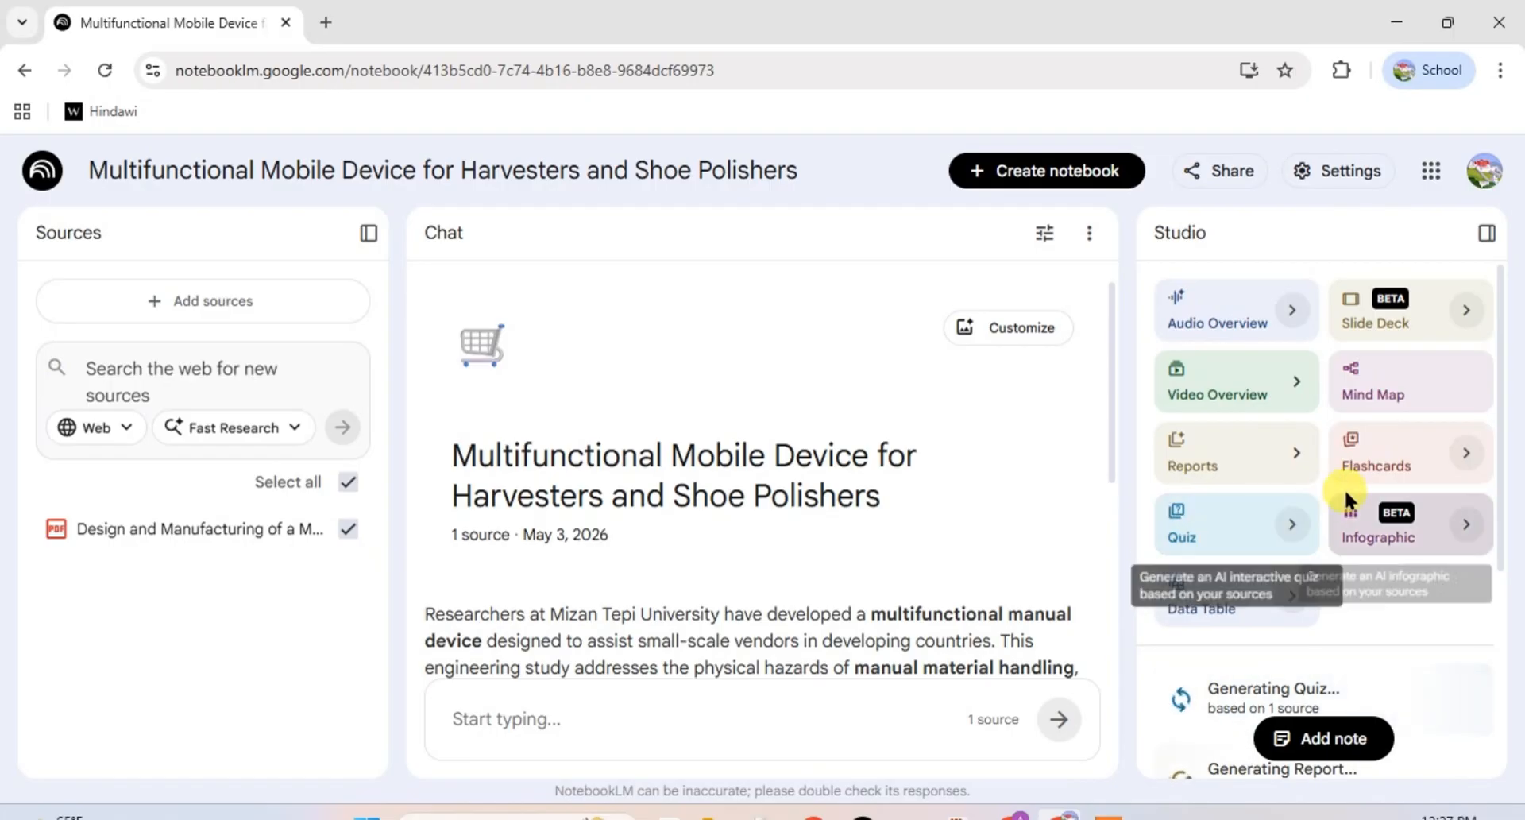
left_click(1371, 530)
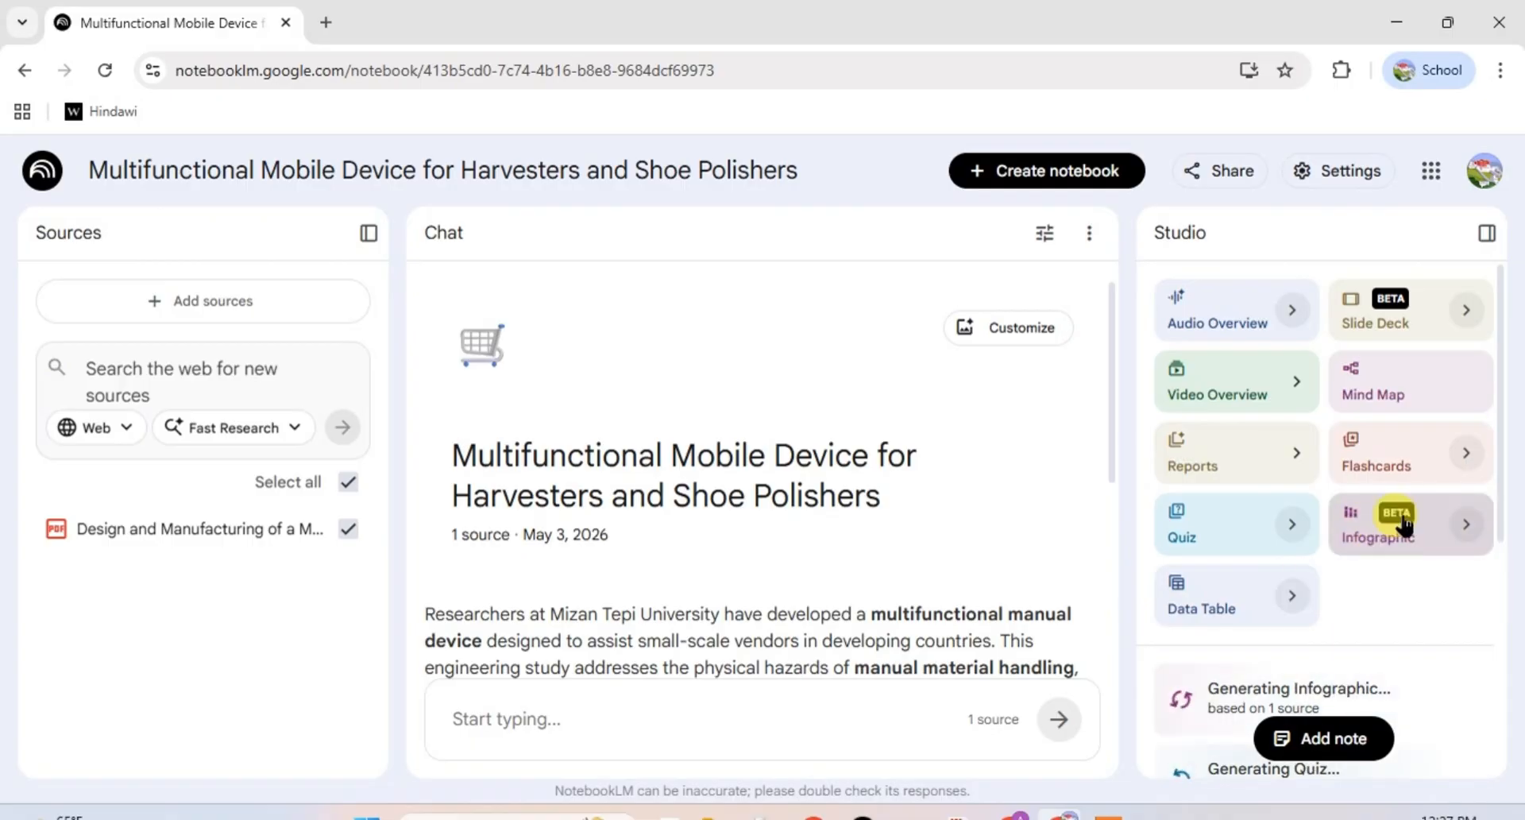
- Check the progress of the generated Studio items and open the mind map on the multifunctional portable device
scroll(1350, 619, "down", 4)
scroll(1342, 639, "down", 1)
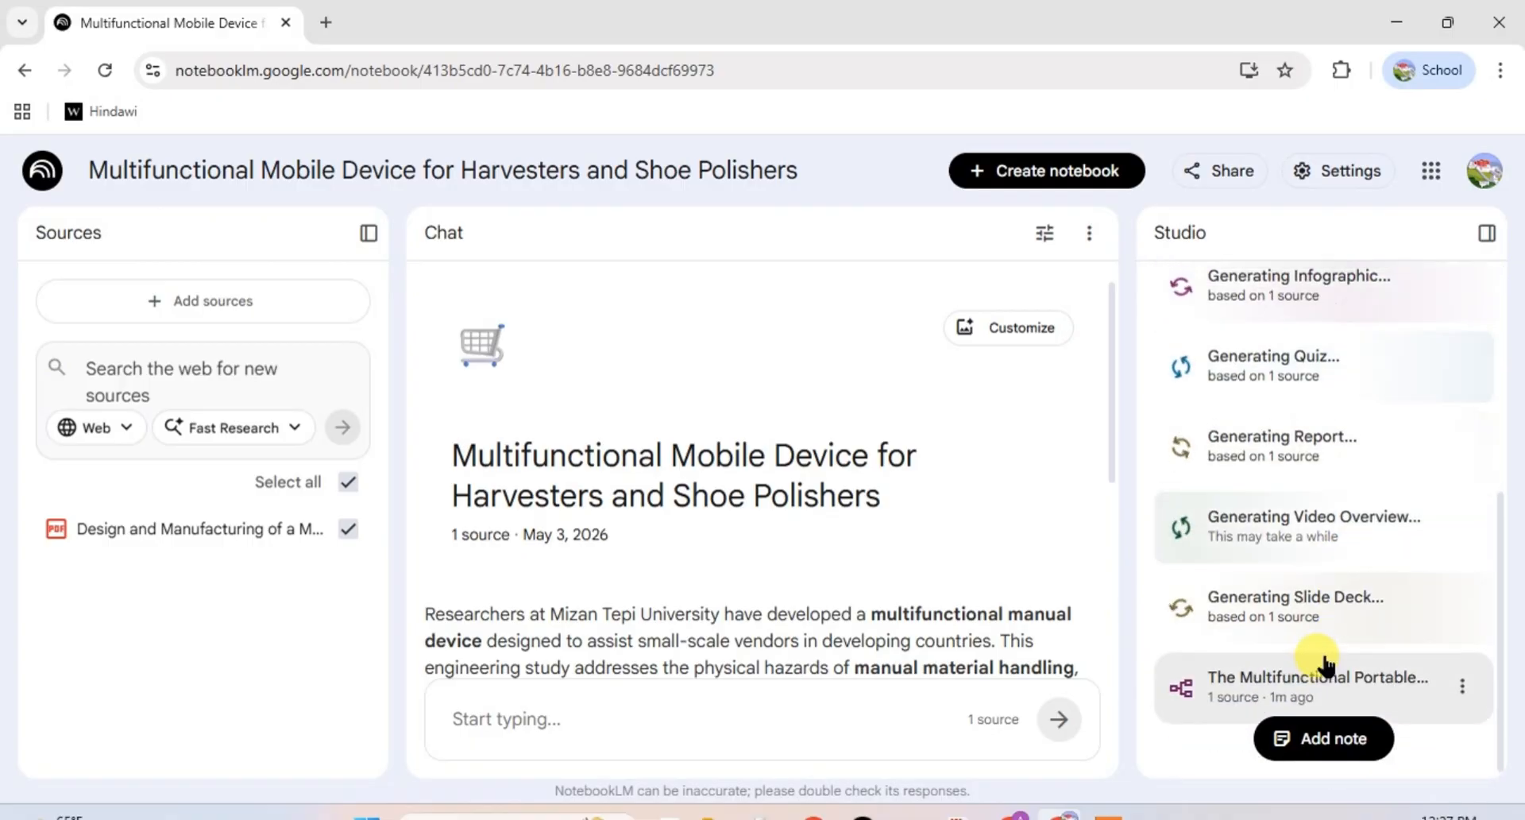
scroll(1326, 636, "up", 5)
scroll(1320, 636, "down", 5)
scroll(1318, 635, "down", 1)
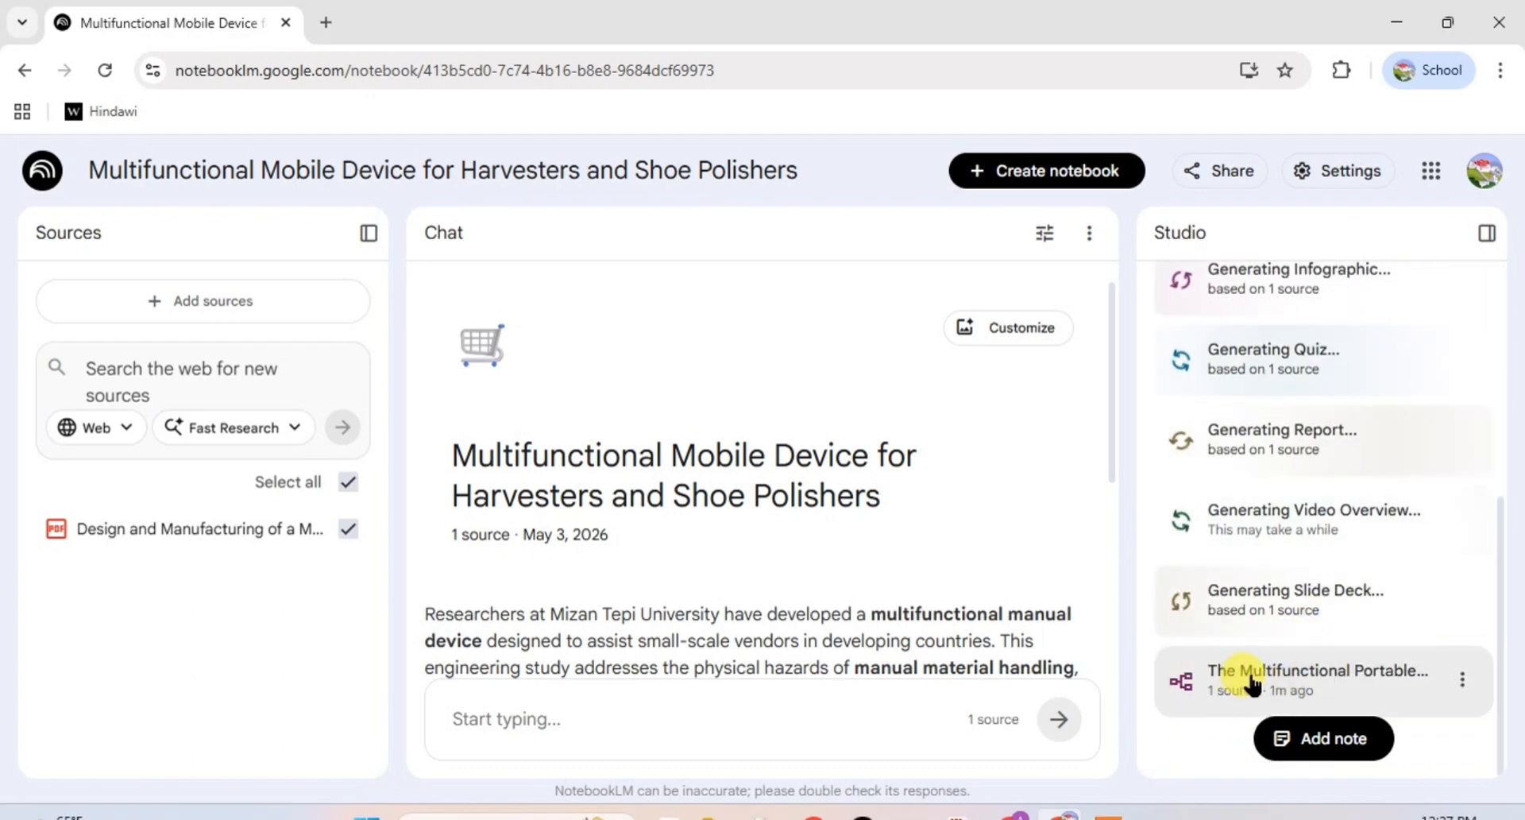
scroll(1239, 679, "up", 5)
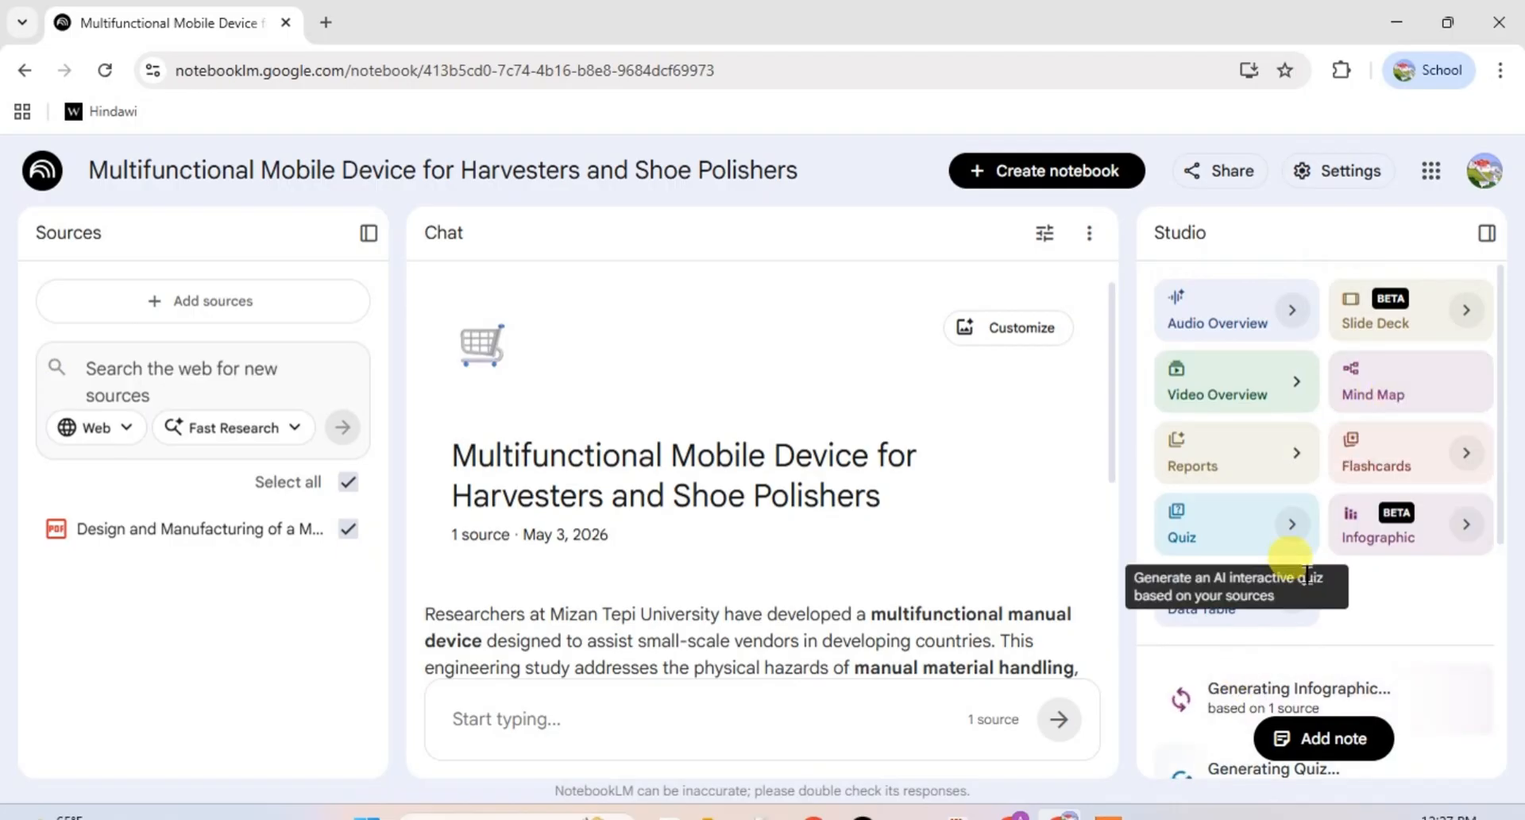
scroll(1215, 726, "down", 3)
scroll(1214, 727, "down", 3)
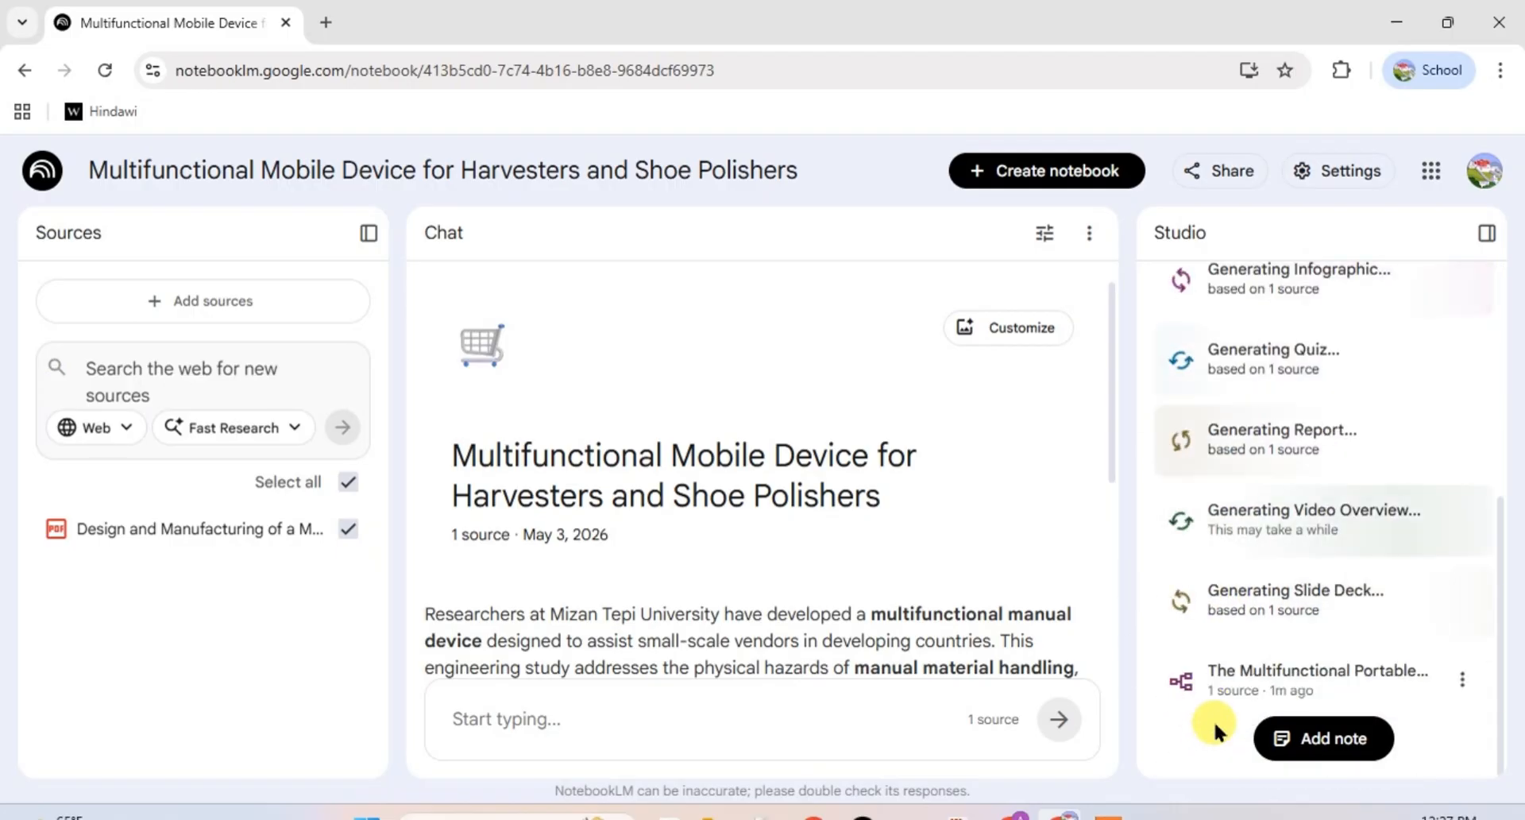
left_click(1242, 673)
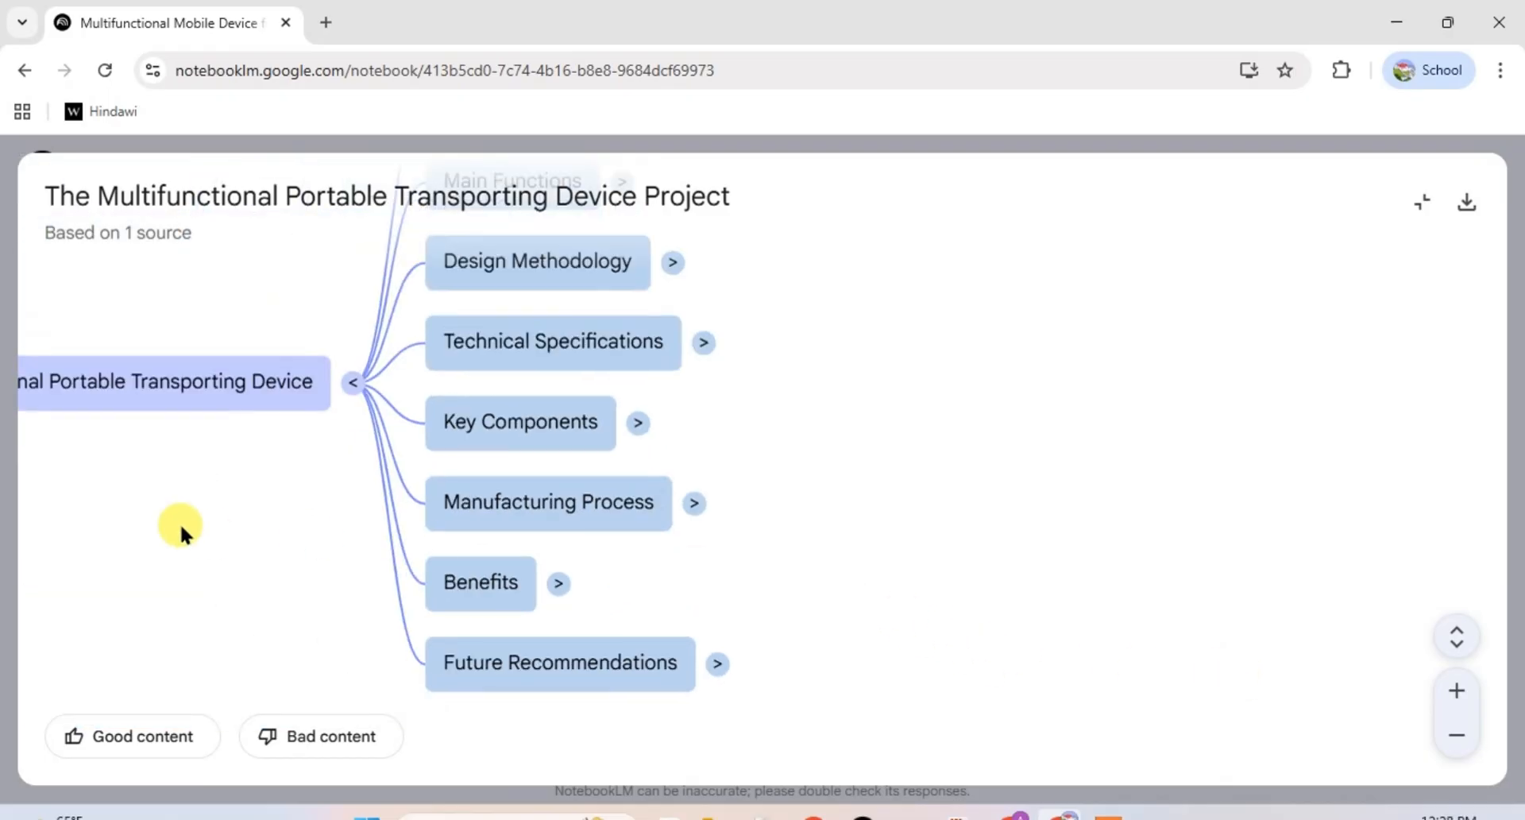
- Bring the whole device mind map into view and expand its Problem Context branch
scroll(179, 521, "down", 3)
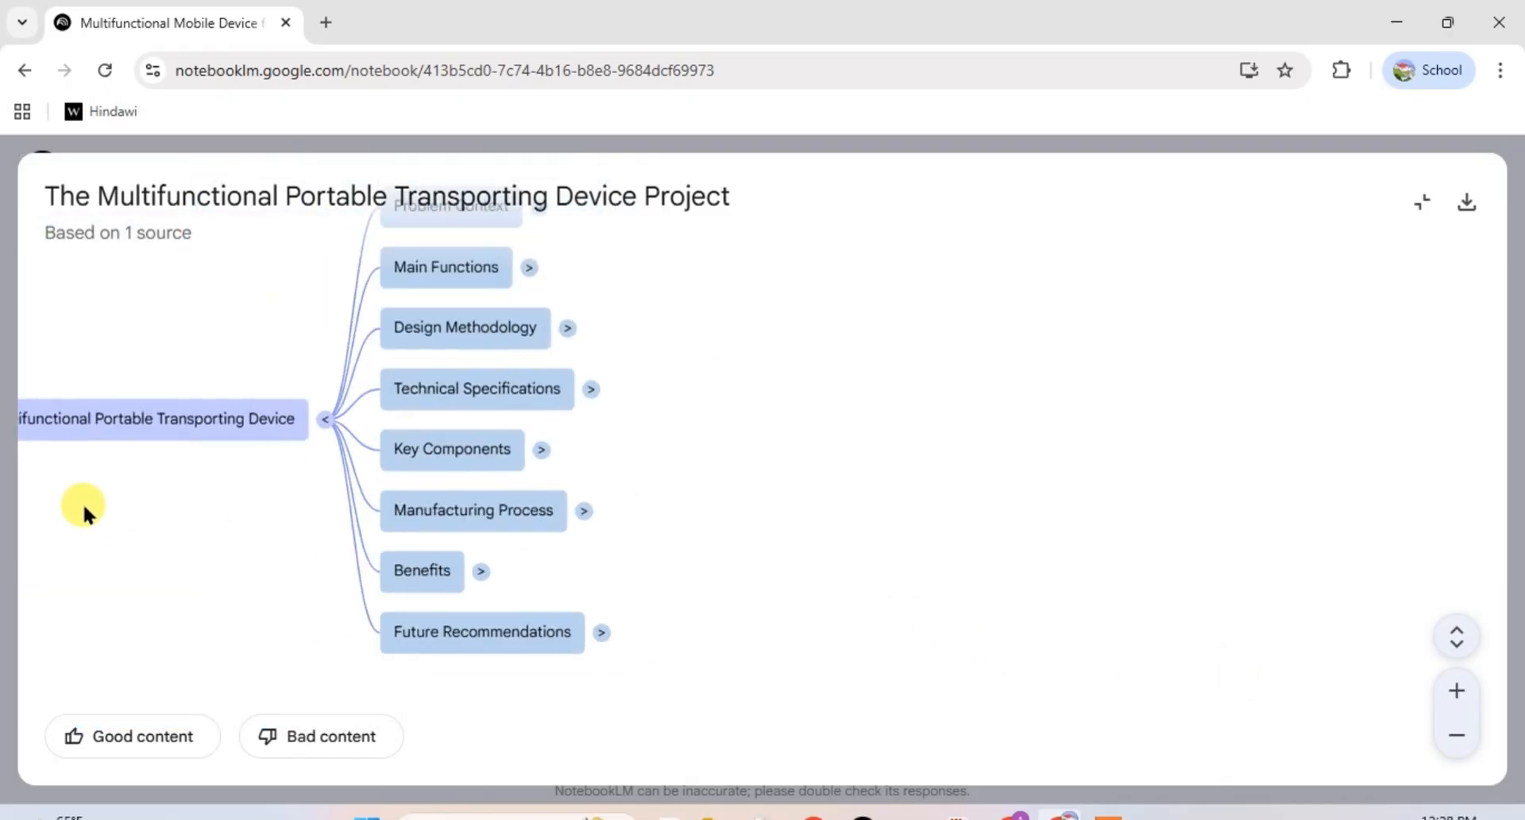
left_click_drag(60, 497, 251, 526)
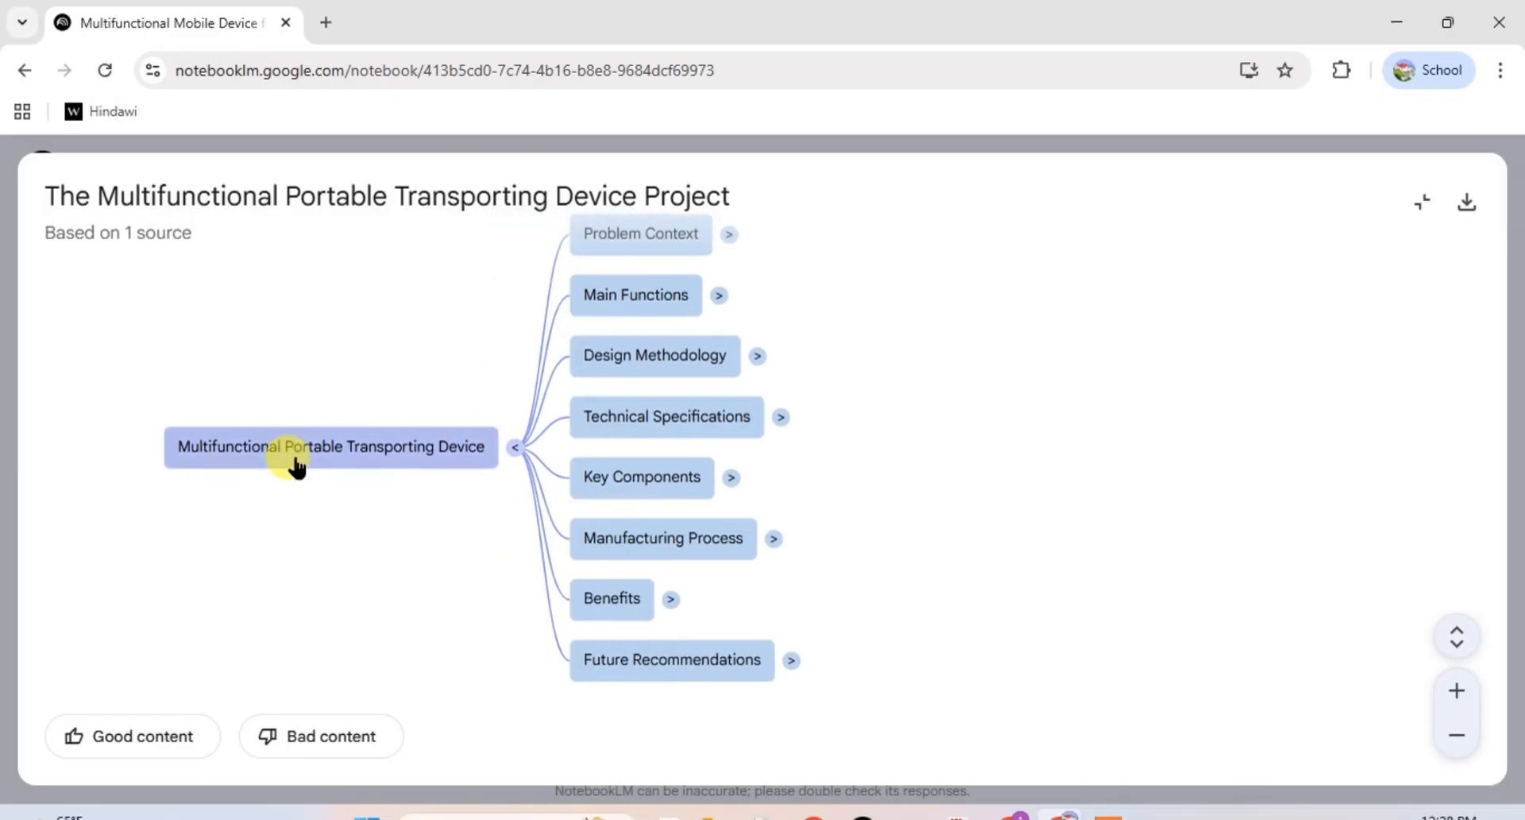
scroll(474, 469, "up", 1)
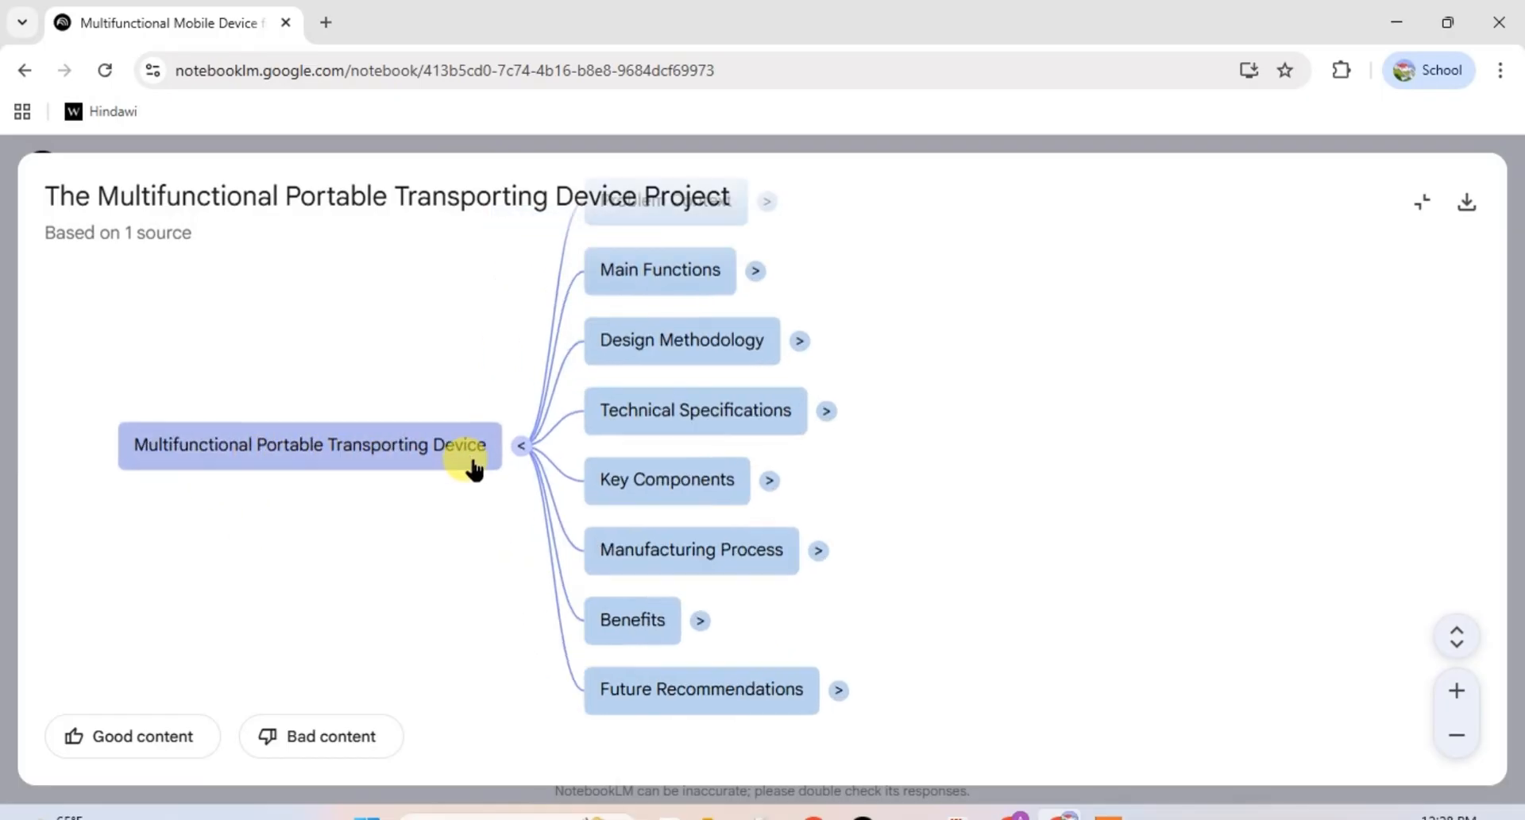
scroll(475, 469, "up", 1)
scroll(1069, 395, "up", 2)
scroll(1069, 395, "down", 2)
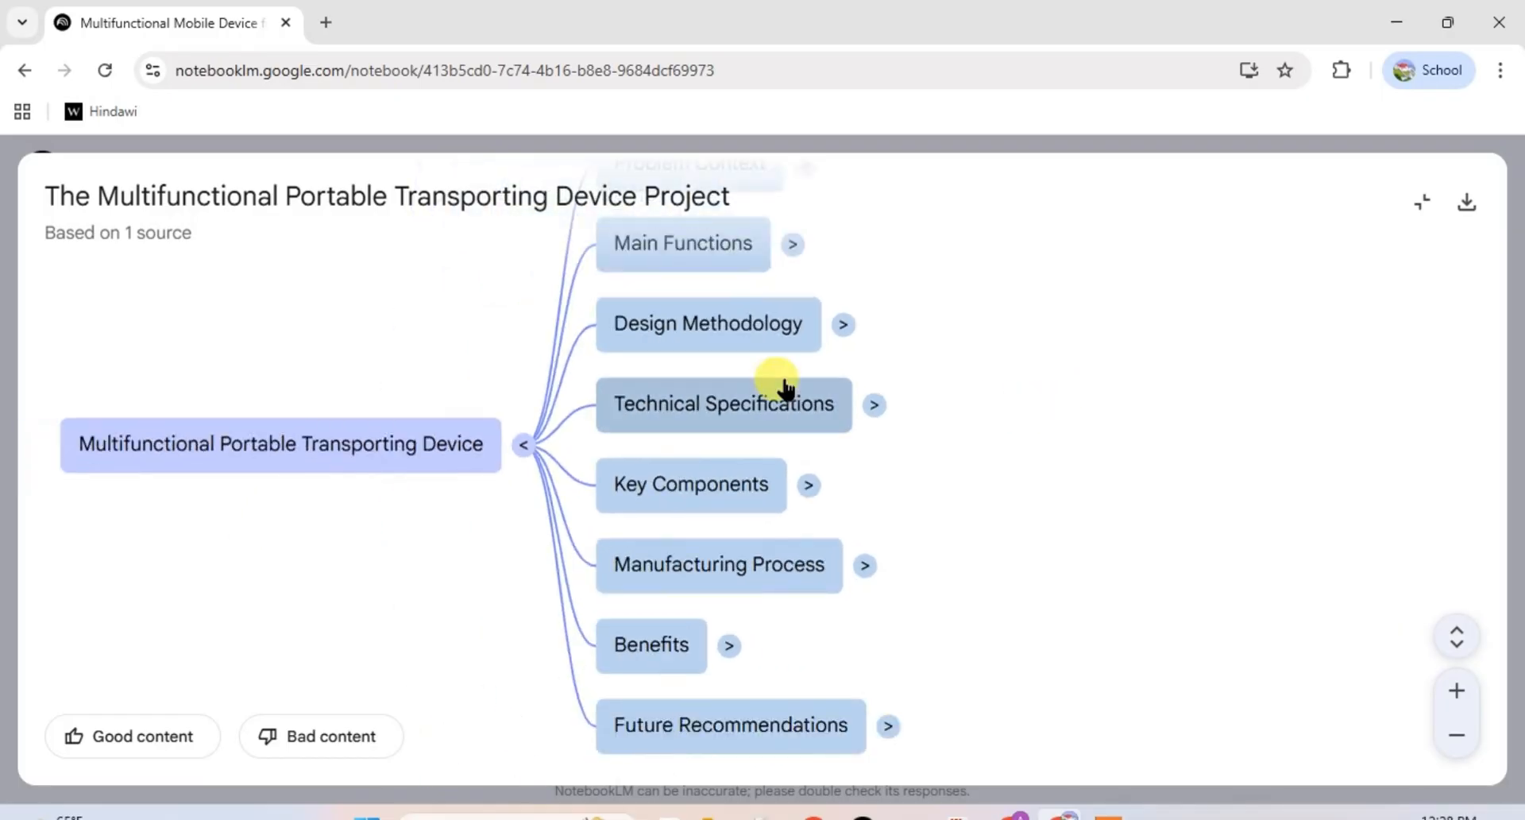
left_click_drag(603, 279, 587, 482)
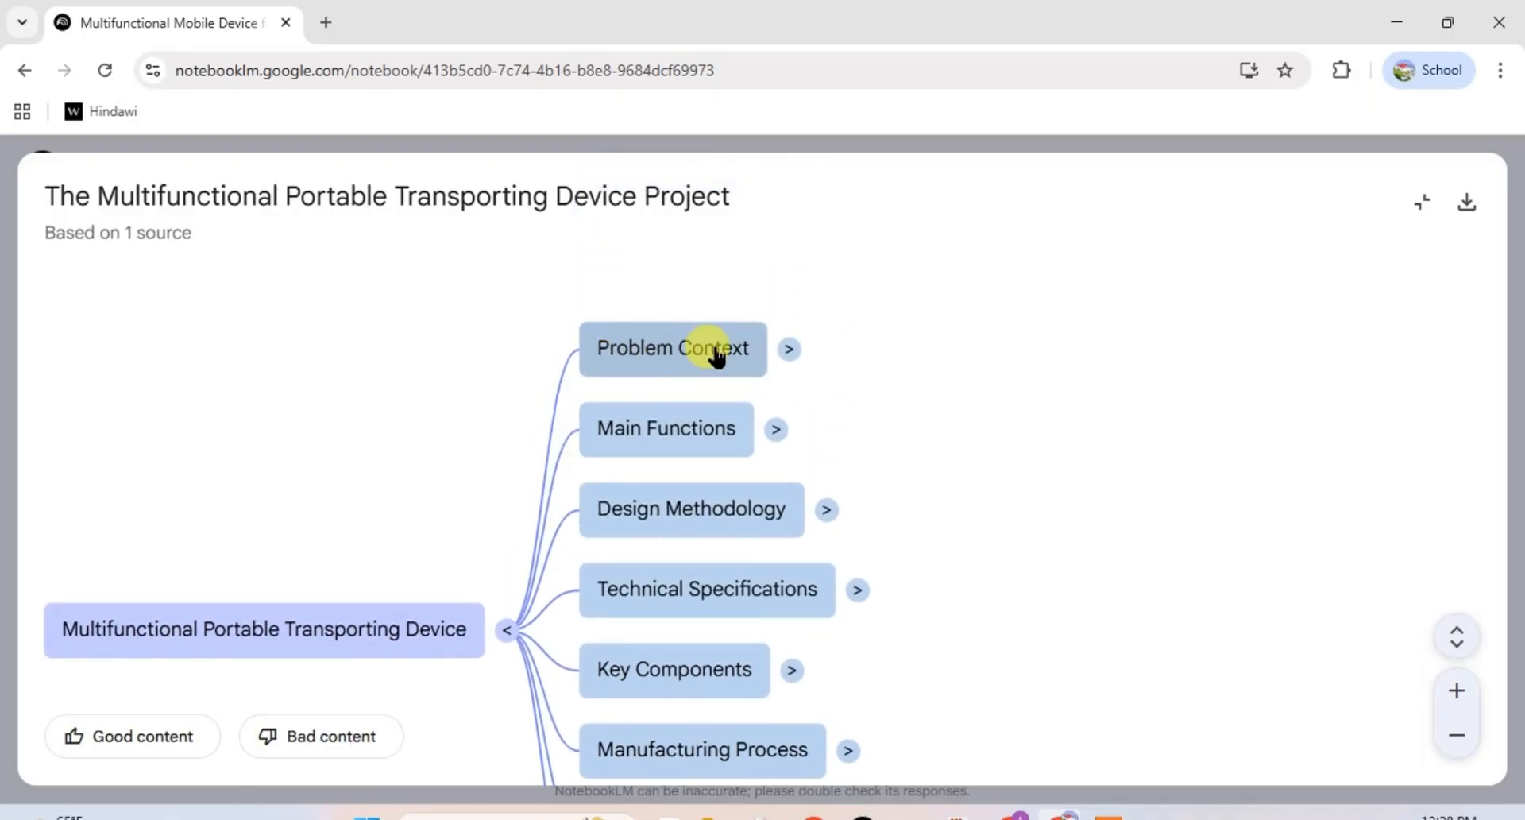
left_click(787, 350)
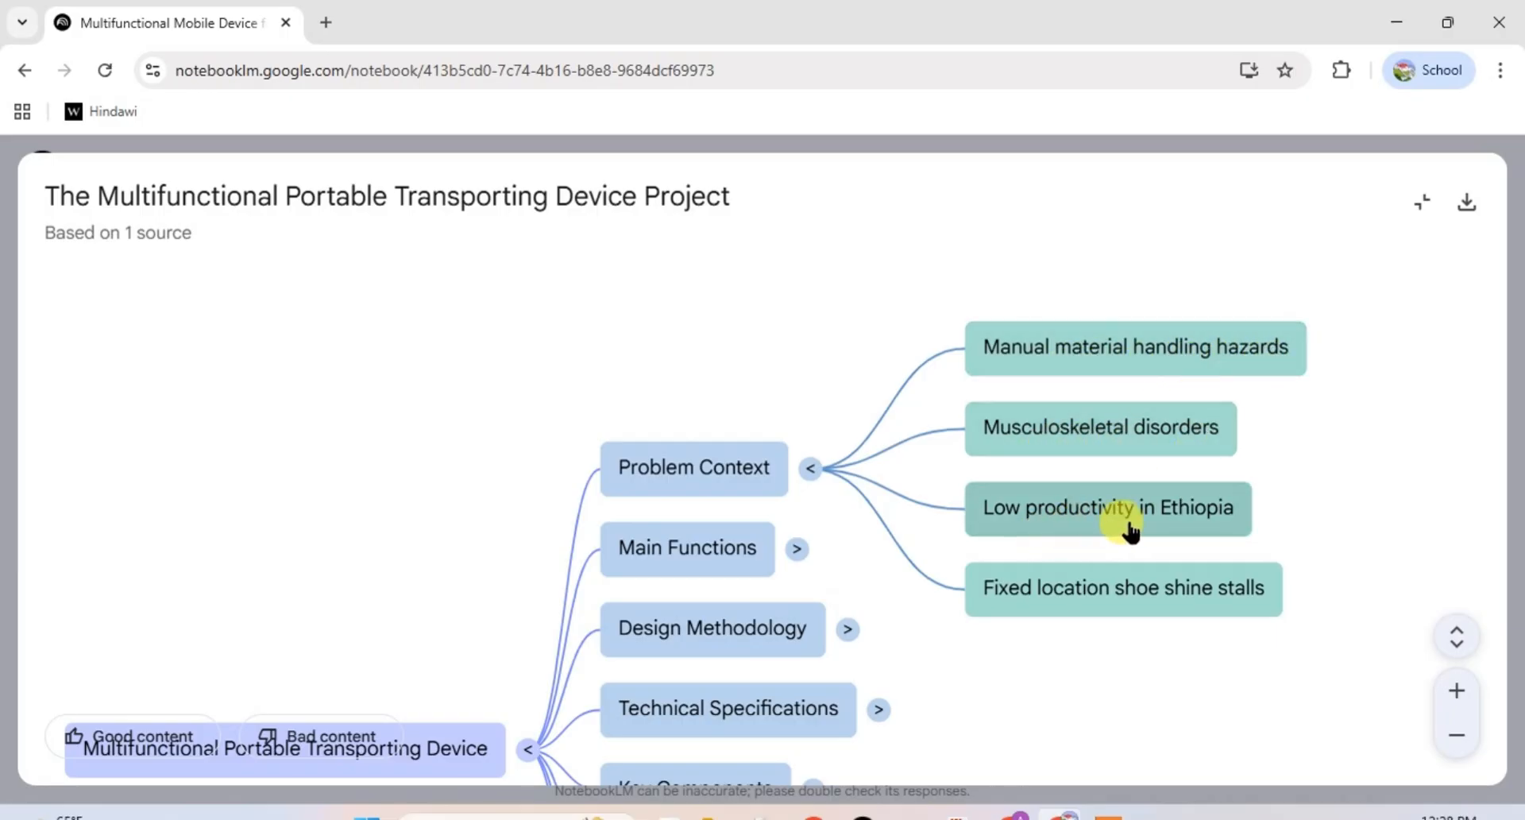
- Expand the Main Functions, Design Methodology and Technical Specifications branches of the mind map
scroll(1159, 526, "down", 1)
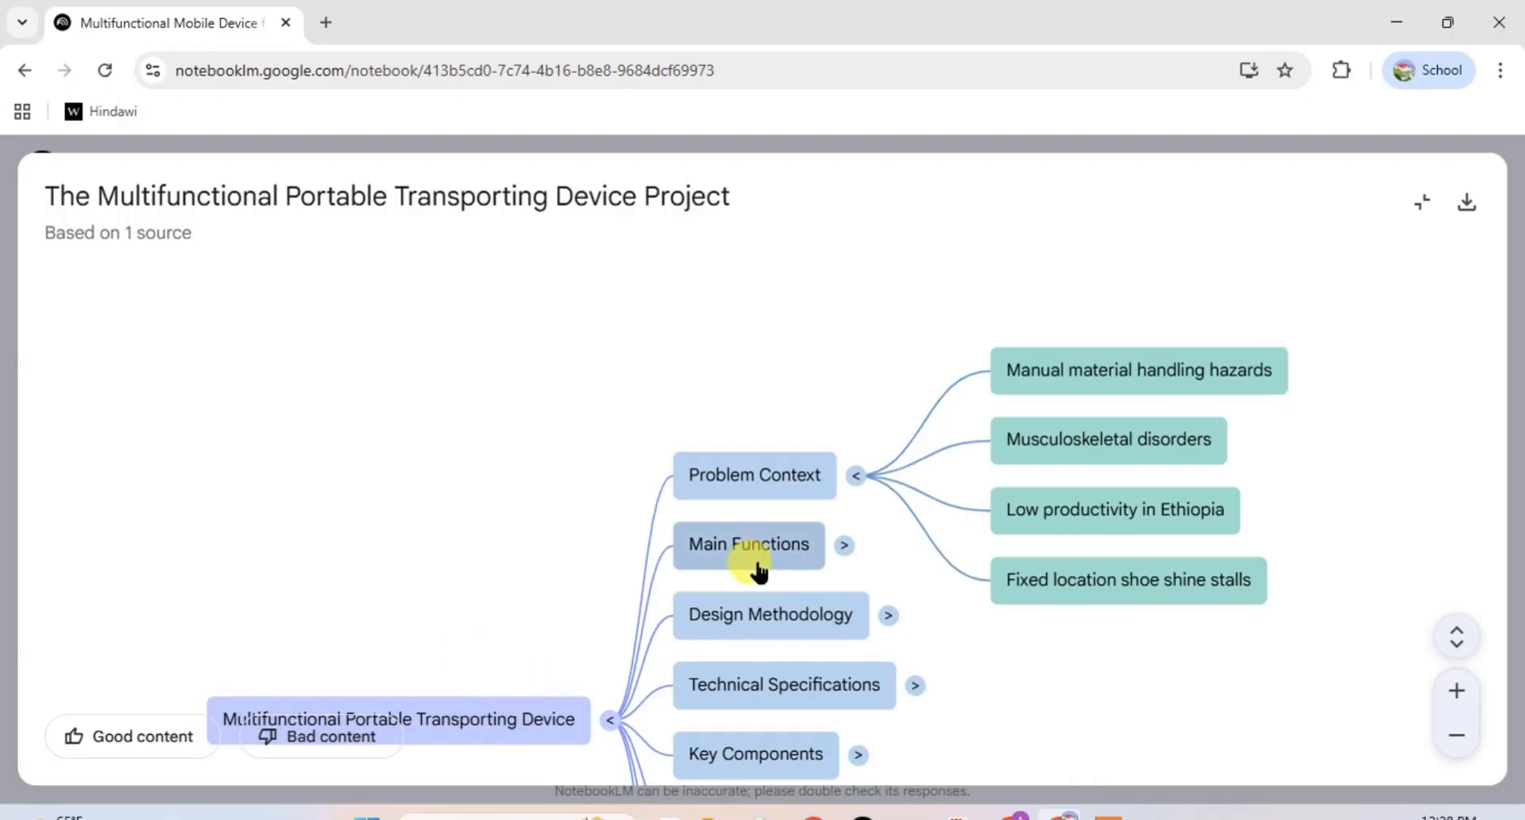
left_click(843, 547)
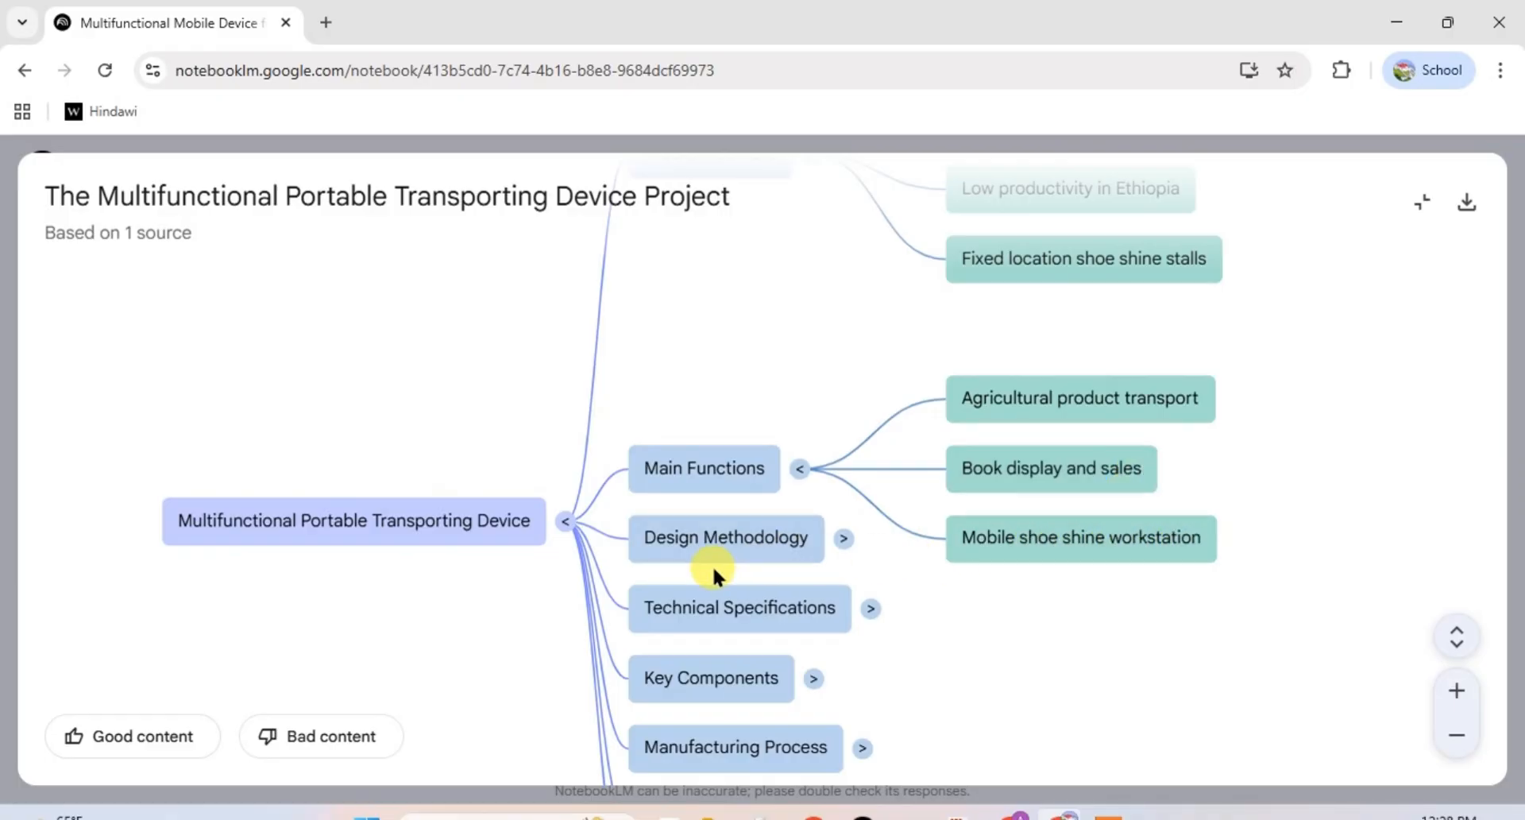
left_click(843, 538)
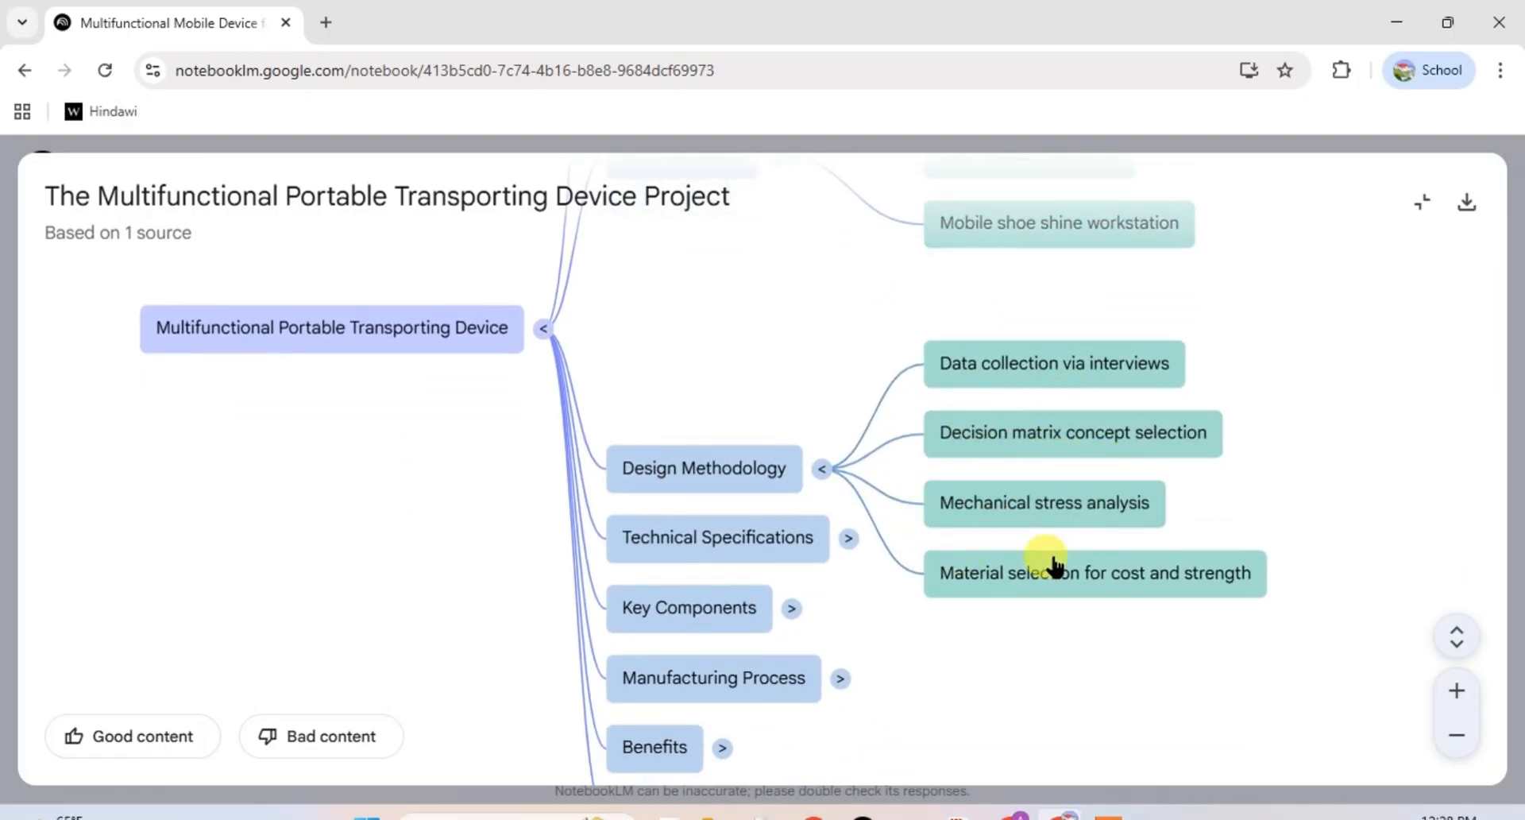
left_click(849, 541)
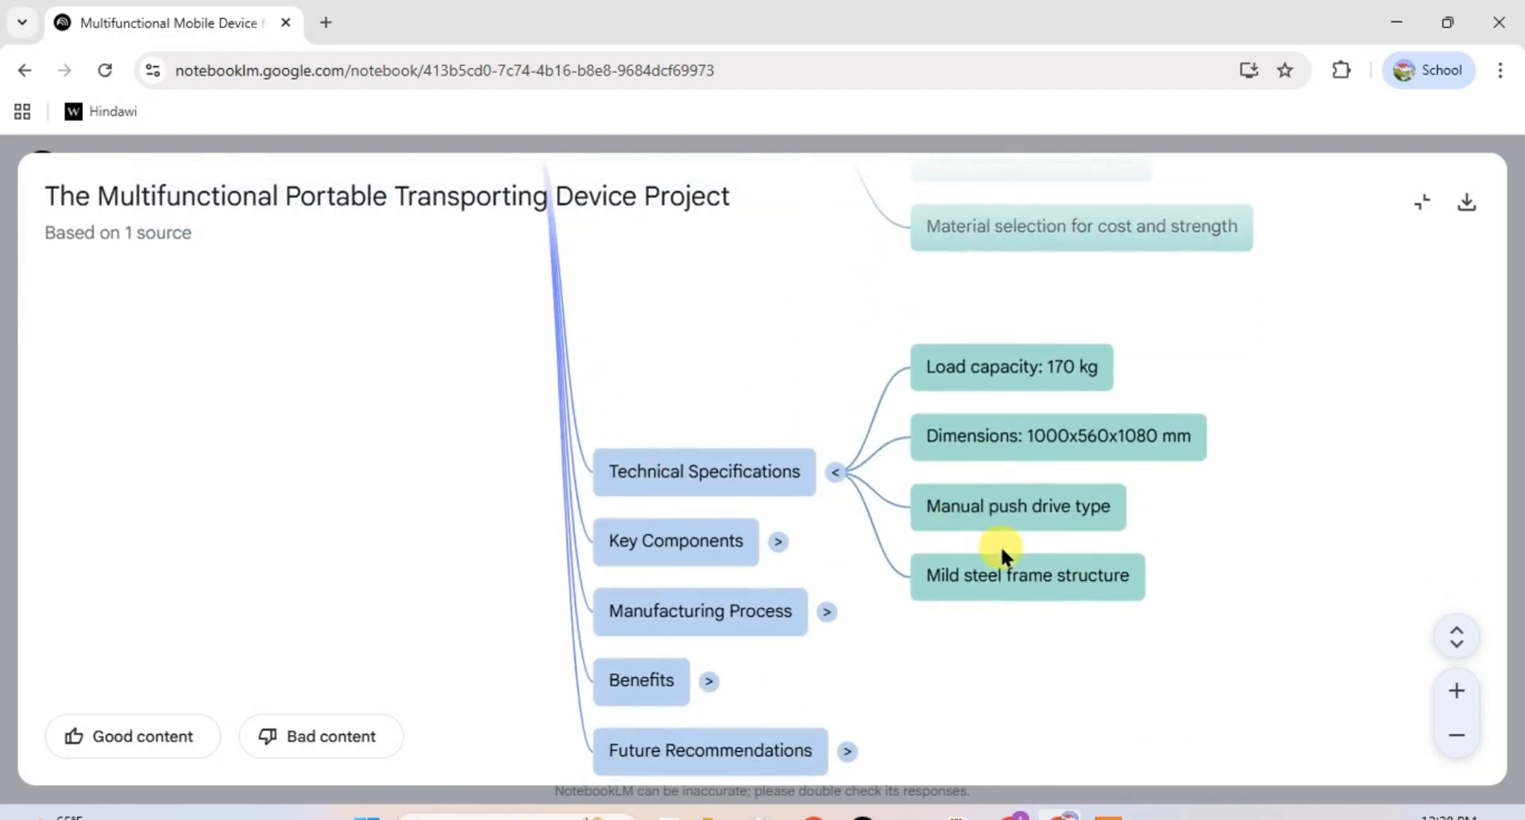
- Expand the Key Components, Manufacturing Process, Benefits and Future Recommendations branches of the mind map and examine their subtopics
left_click(777, 543)
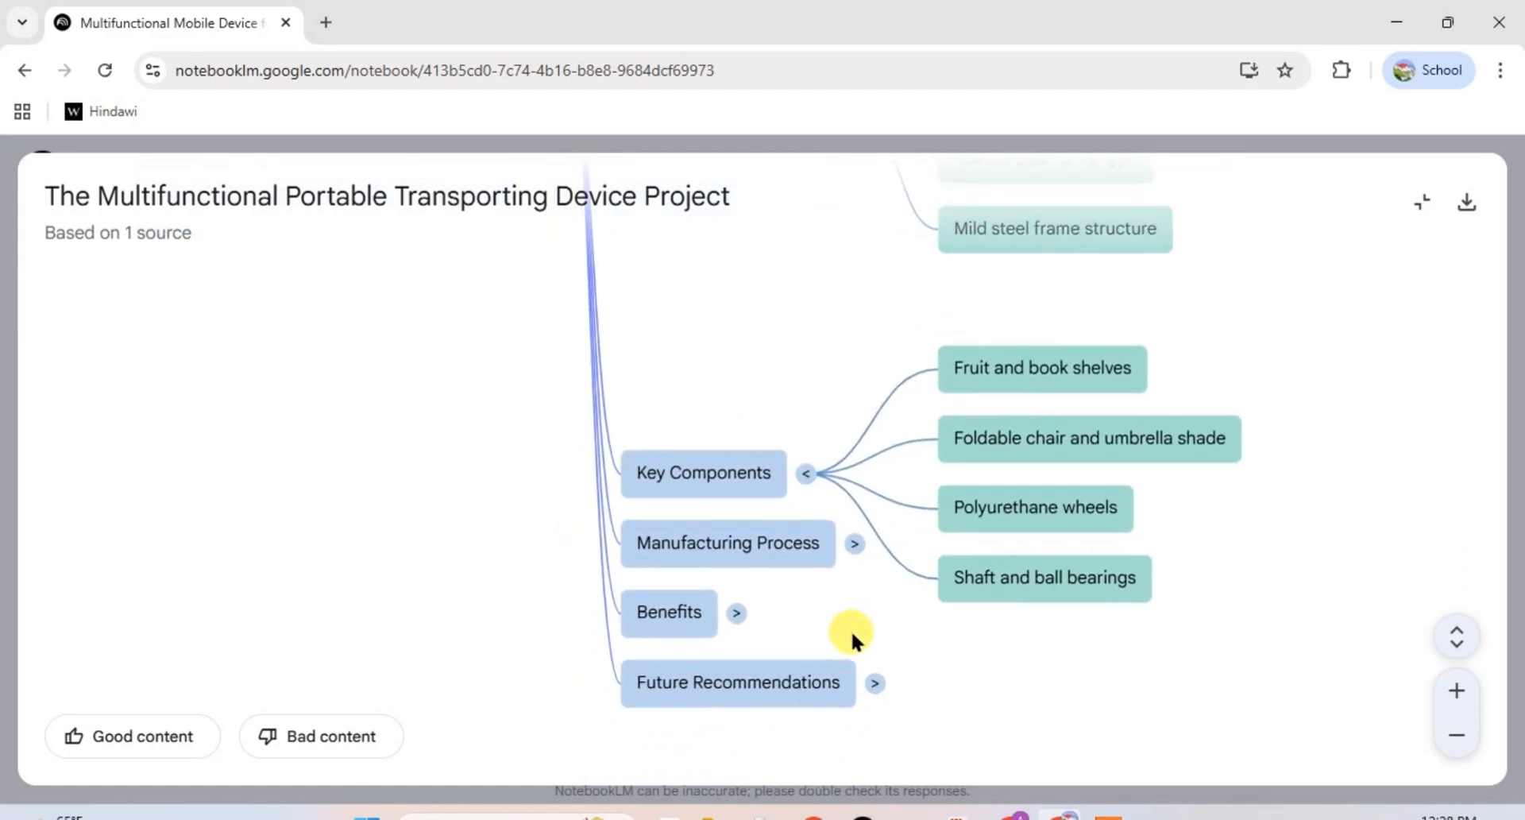
left_click(852, 543)
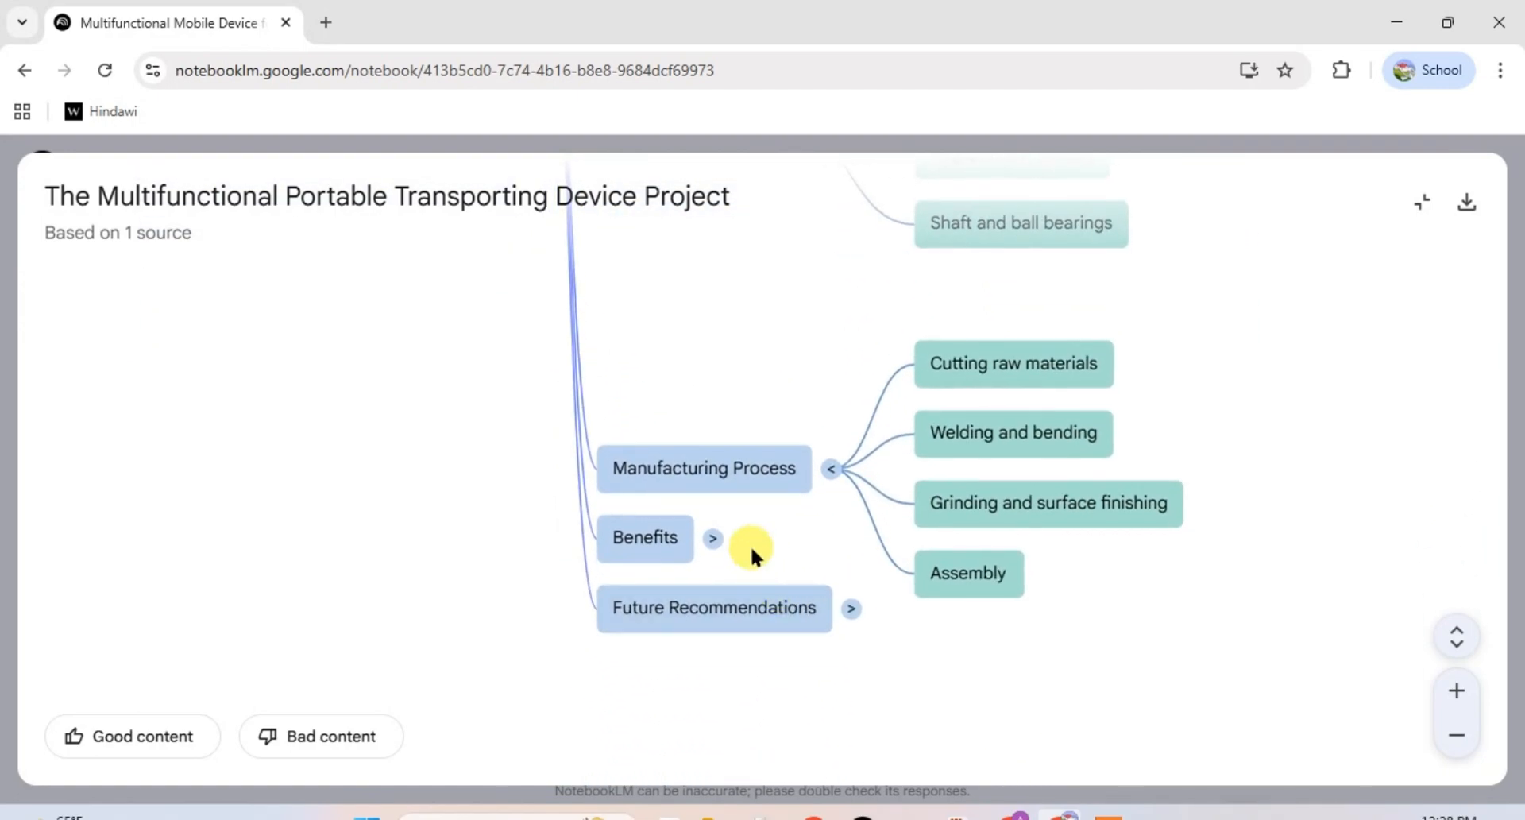
left_click(715, 539)
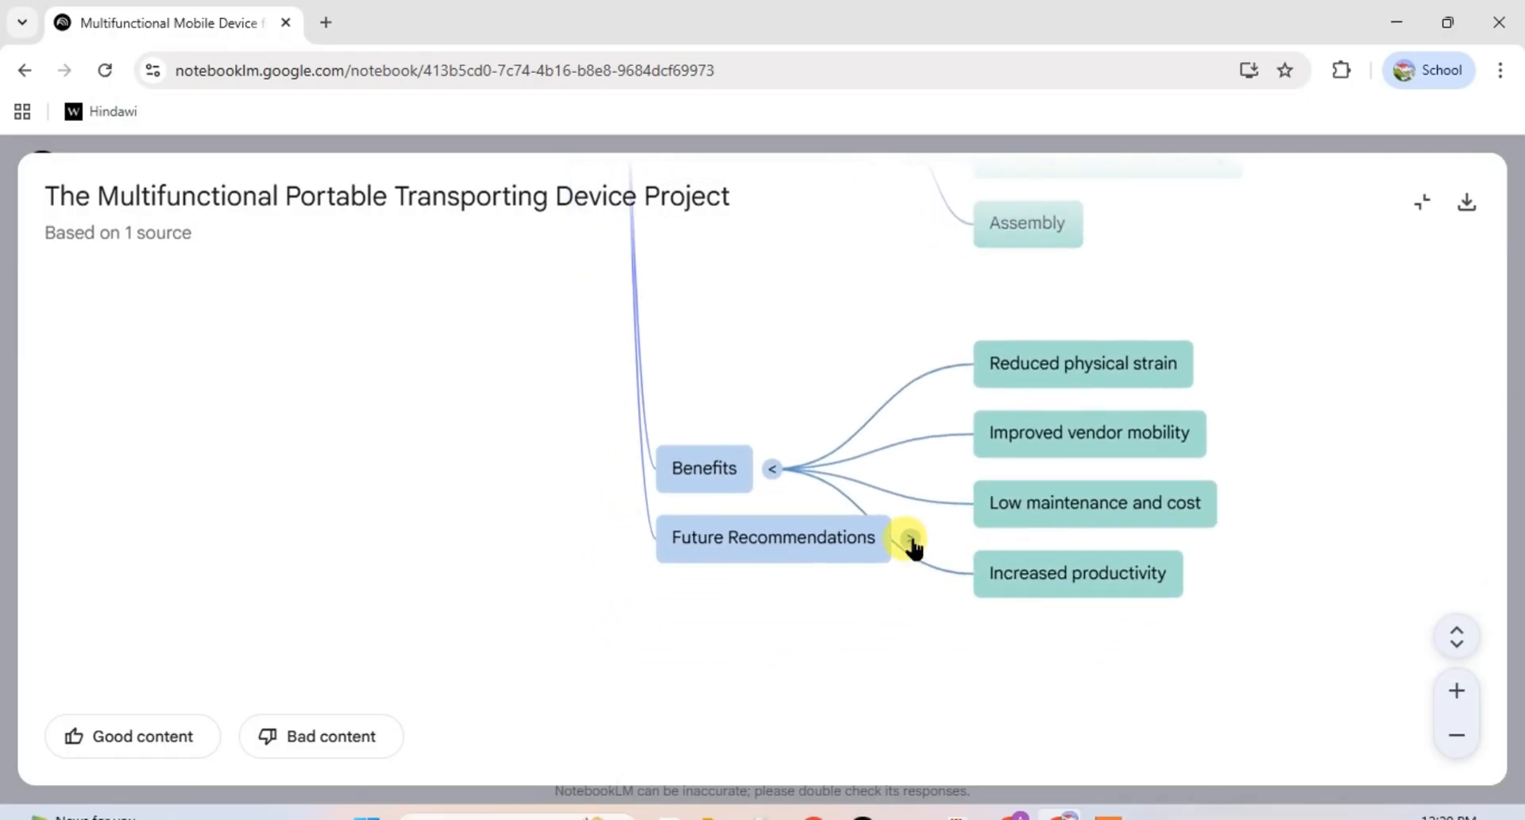
left_click(906, 540)
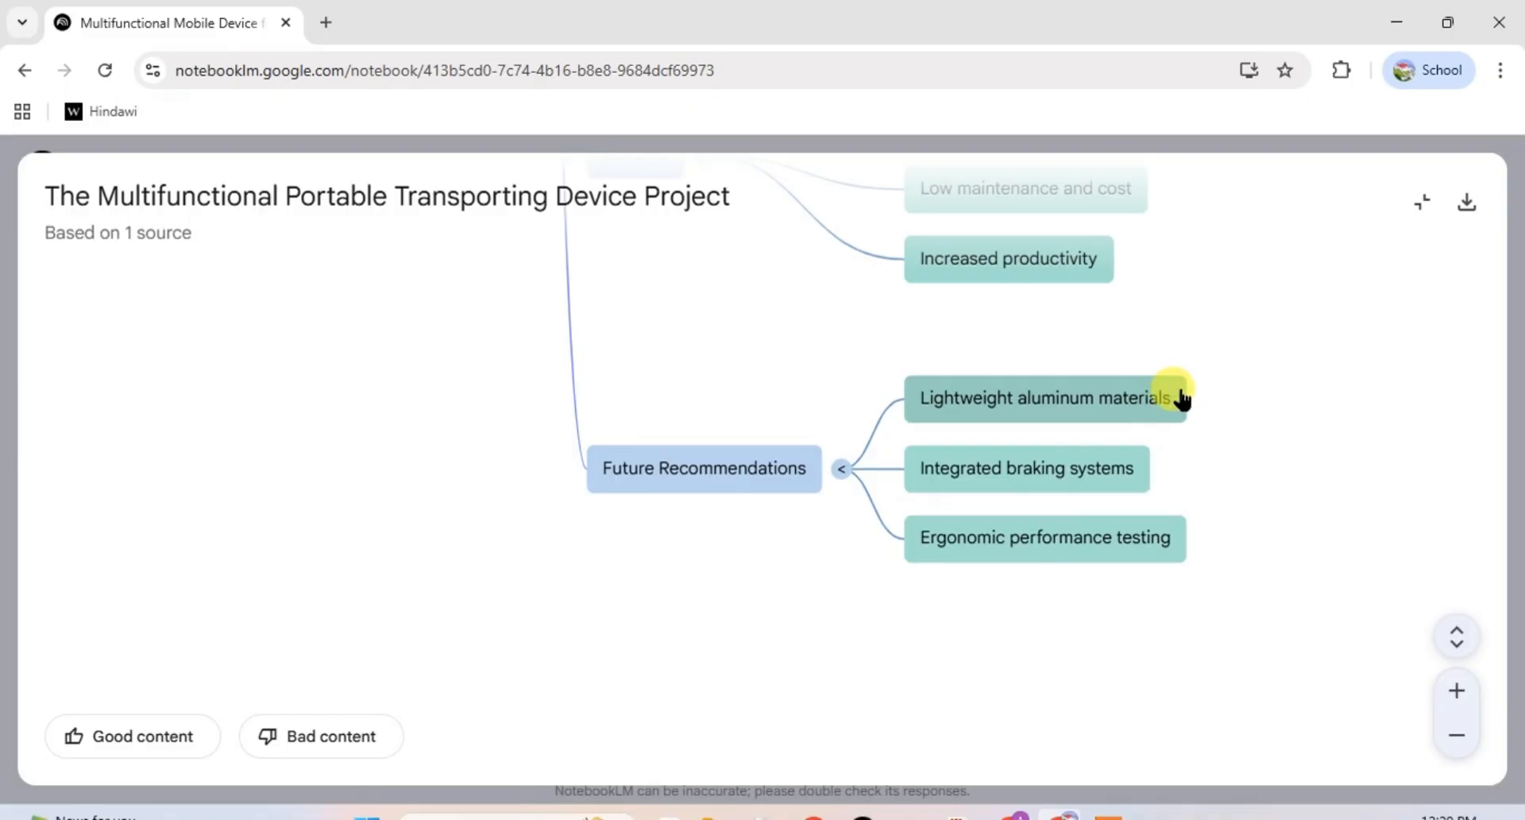
scroll(1208, 385, "up", 2)
scroll(1208, 384, "down", 6)
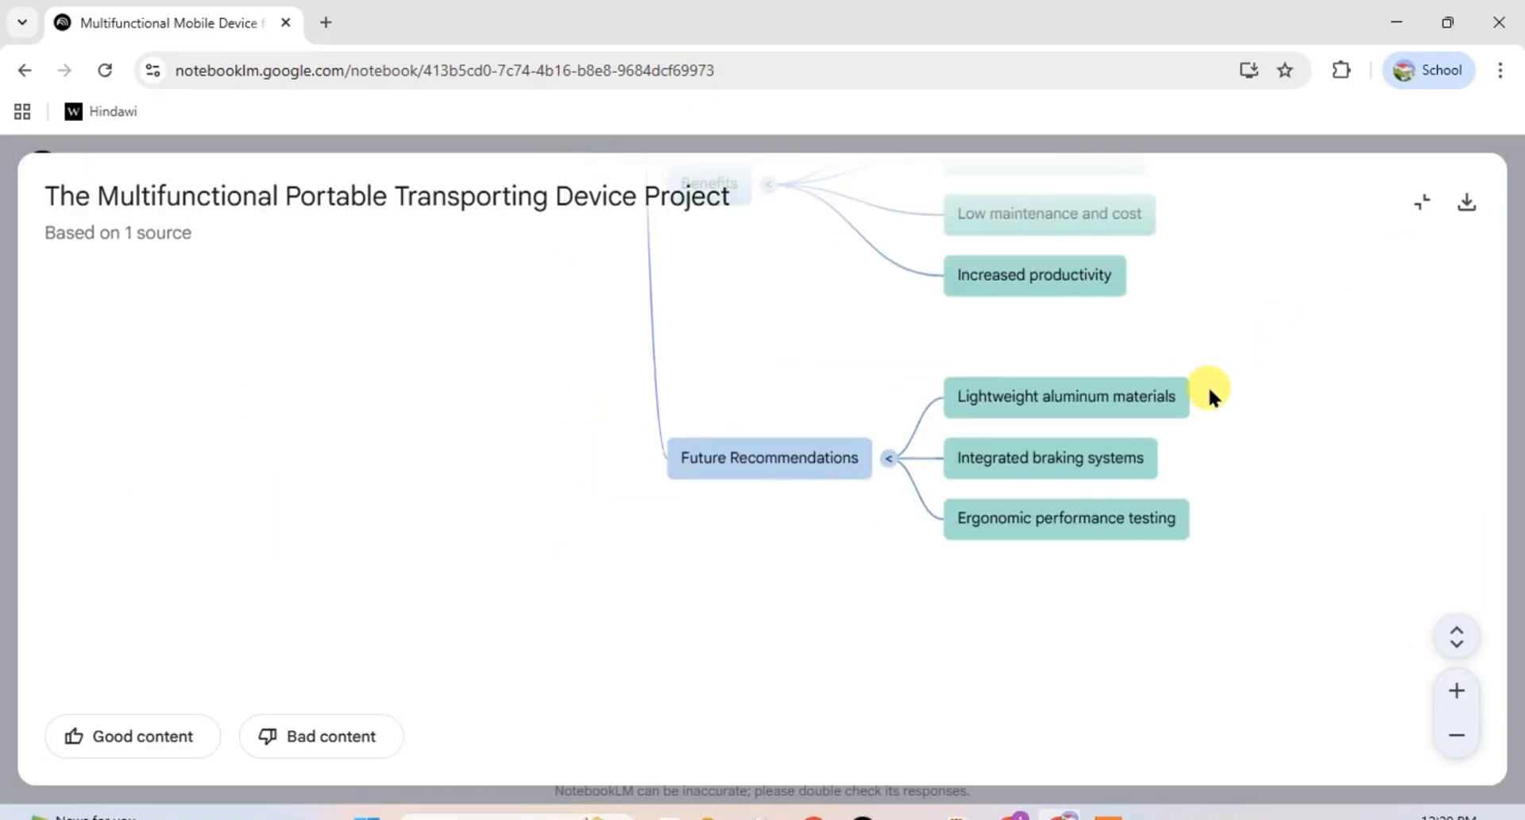
- Close the device mind map and check the generation progress of the remaining Studio items
left_click(1417, 208)
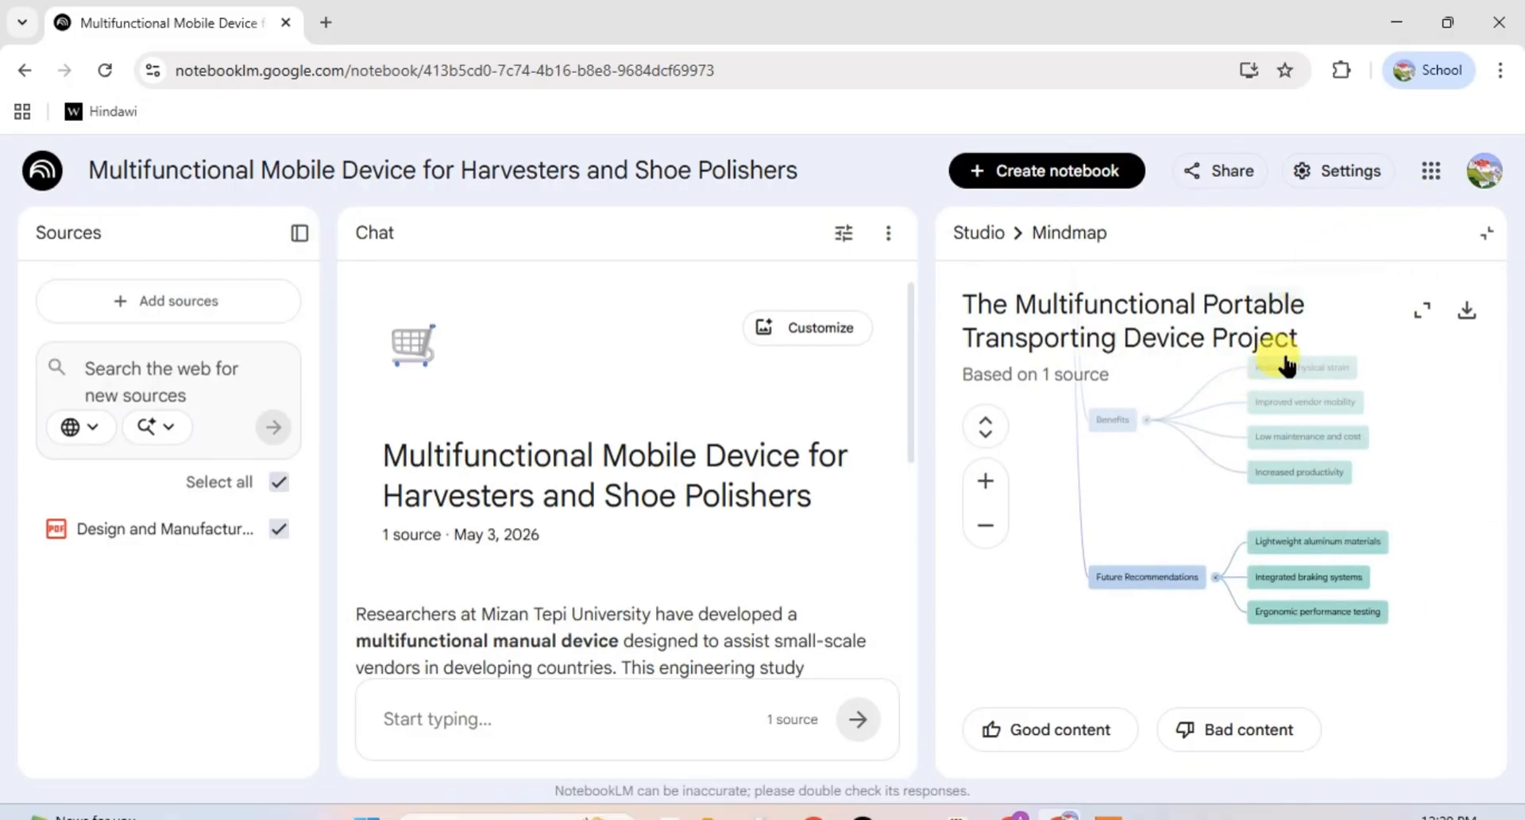
left_click(1486, 233)
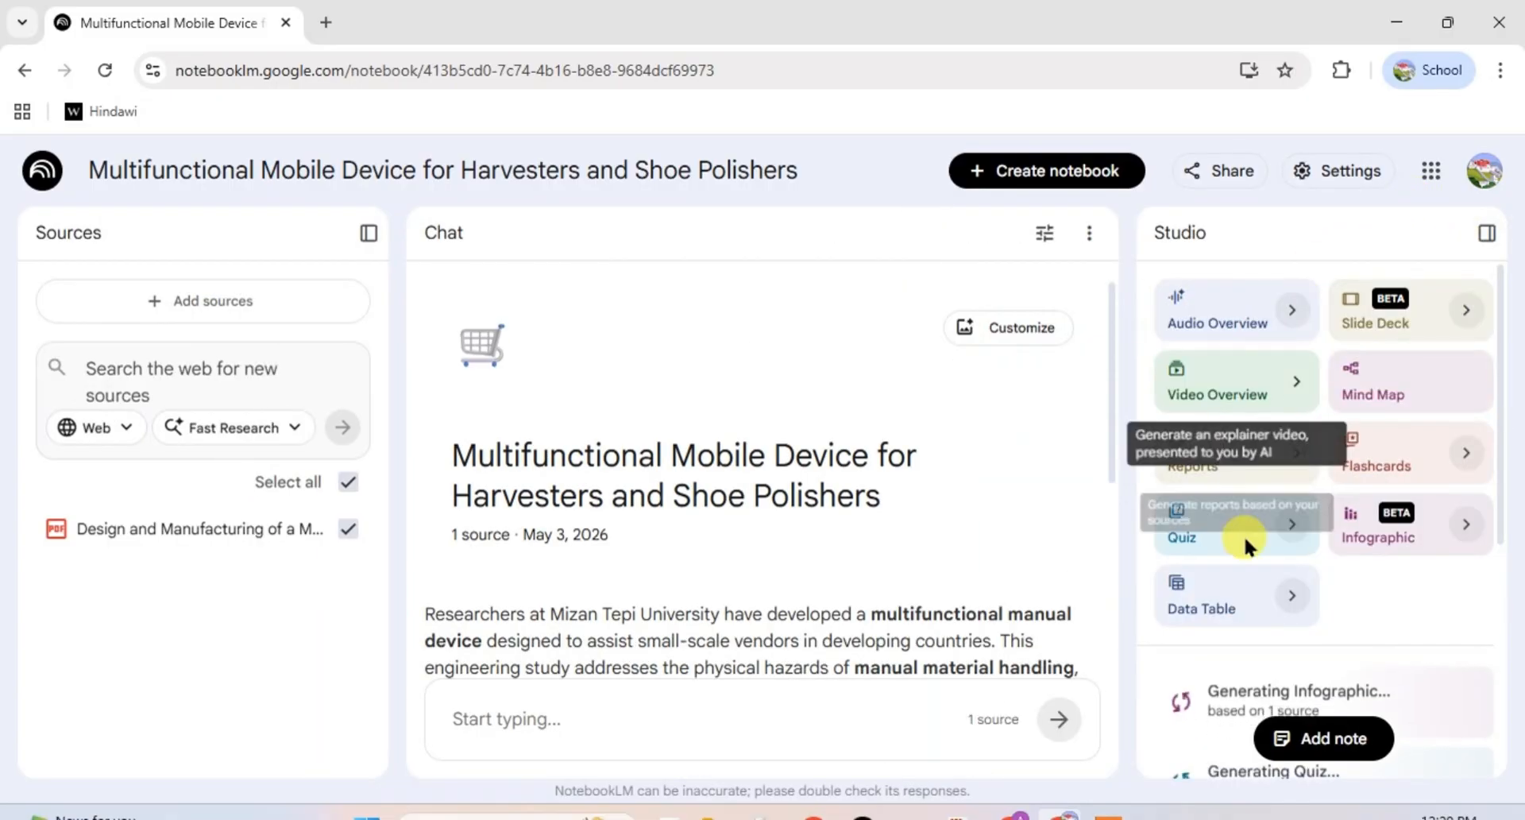
scroll(1226, 712, "down", 5)
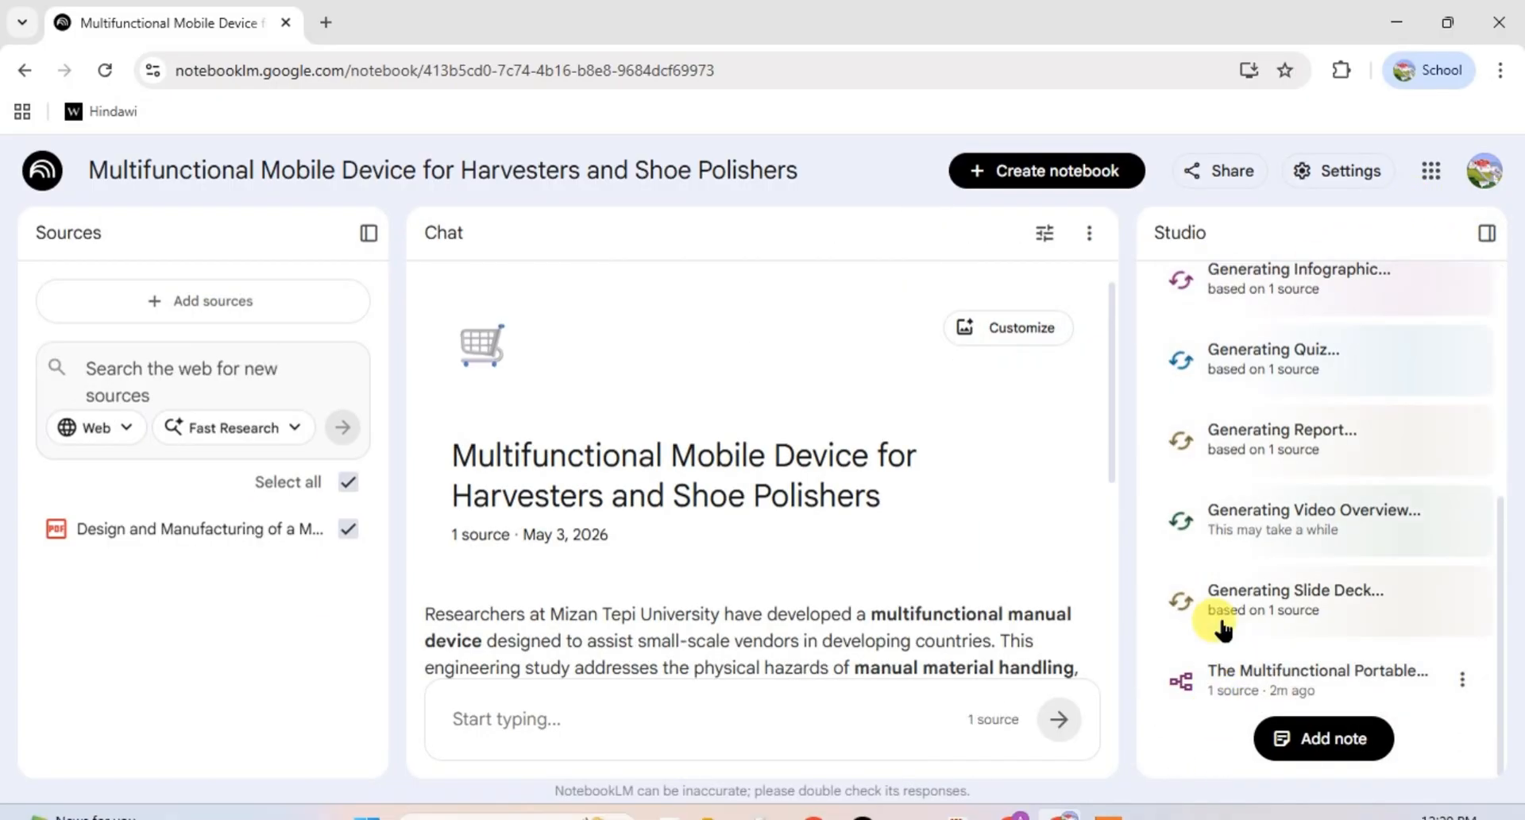
scroll(1228, 560, "up", 3)
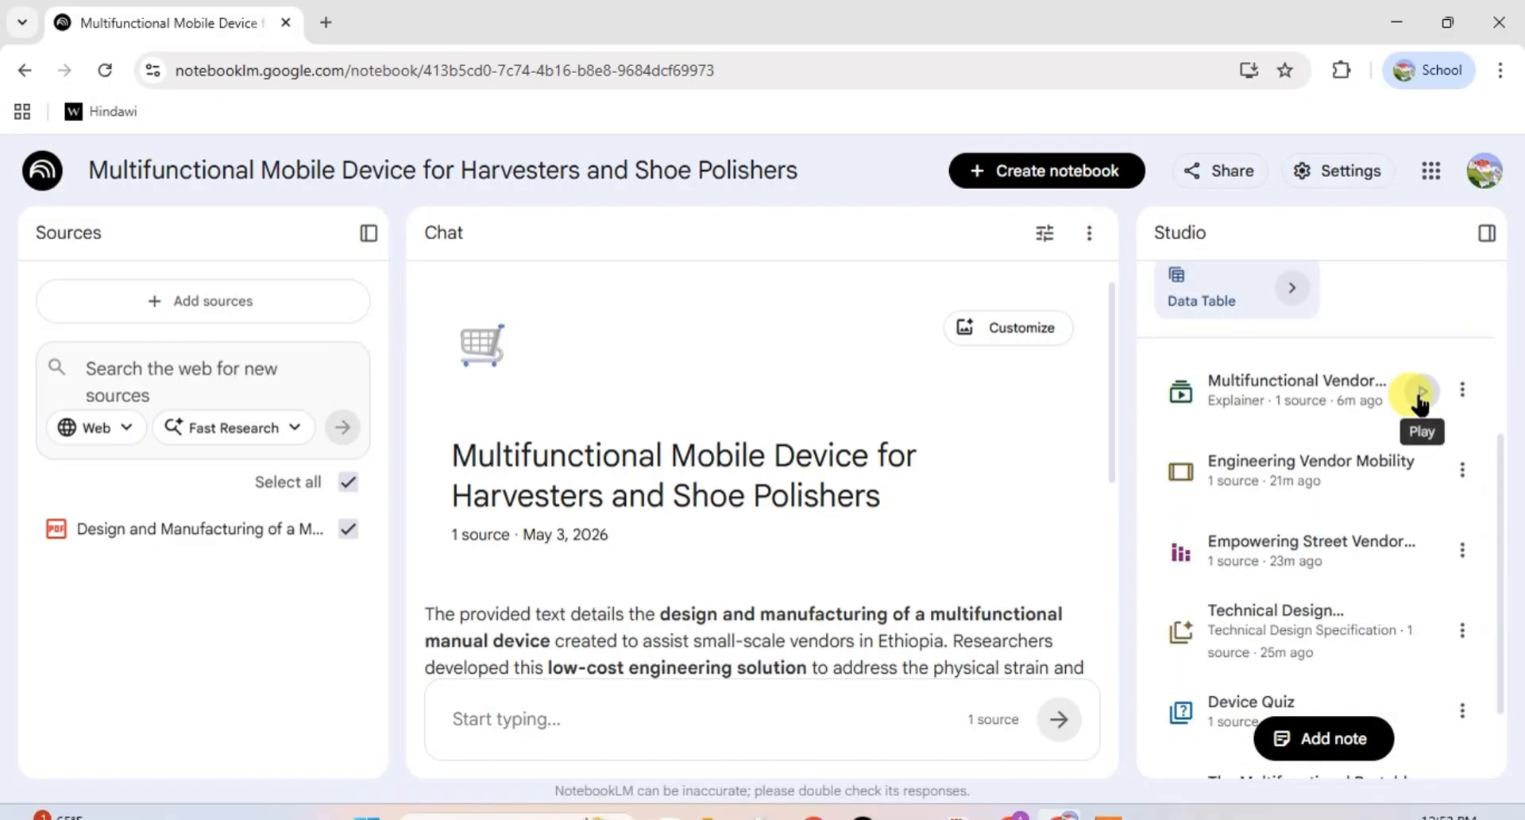
- Open the Multifunctional Vendor Device video overview, play its first few seconds and pause it
left_click(1416, 396)
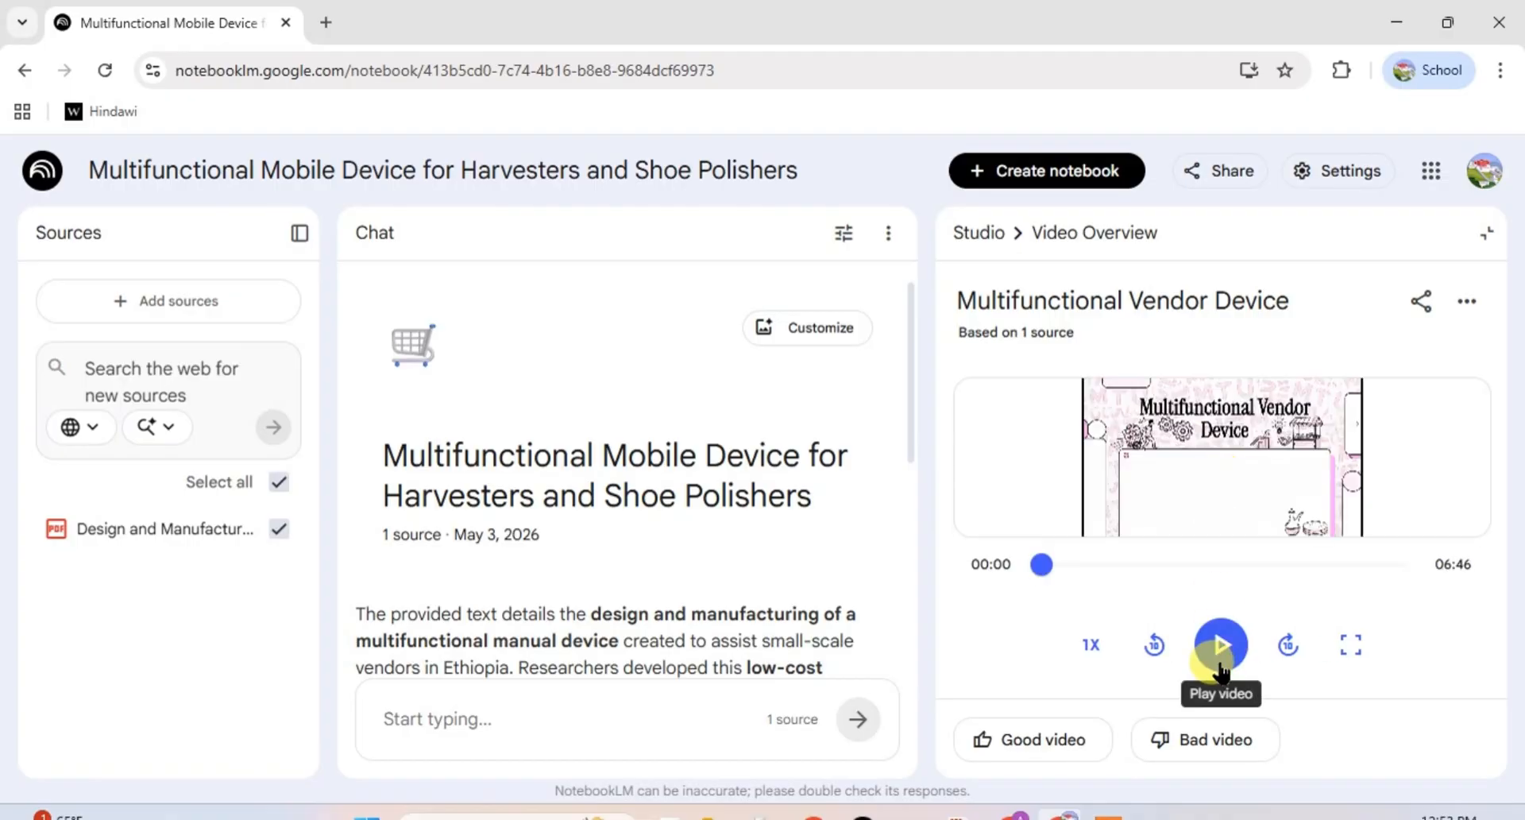
left_click(1220, 645)
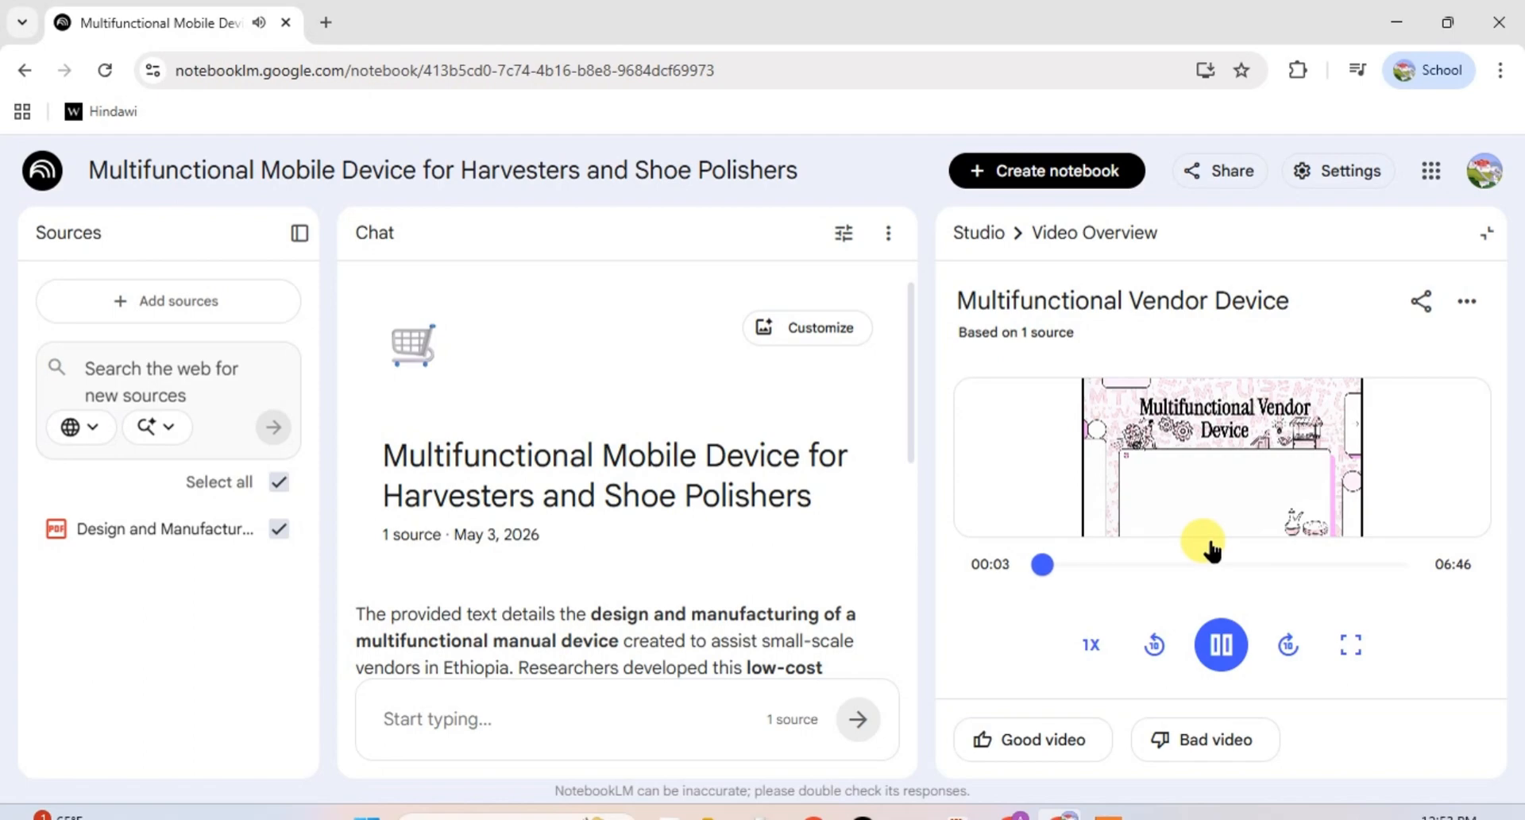
left_click(1220, 643)
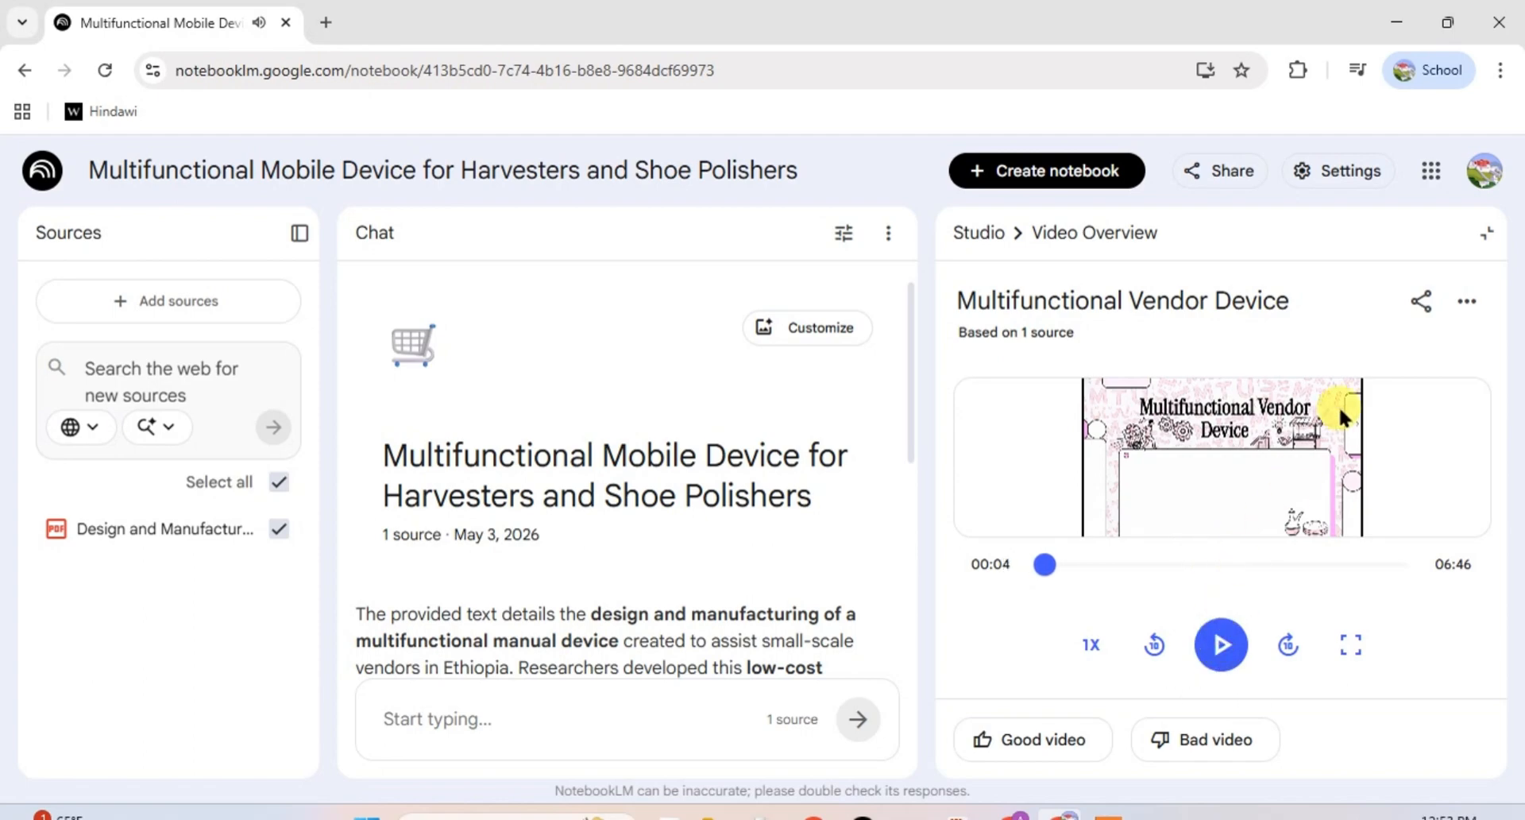
- Download the Multifunctional Vendor Device video overview and return to the notebook
left_click(1466, 301)
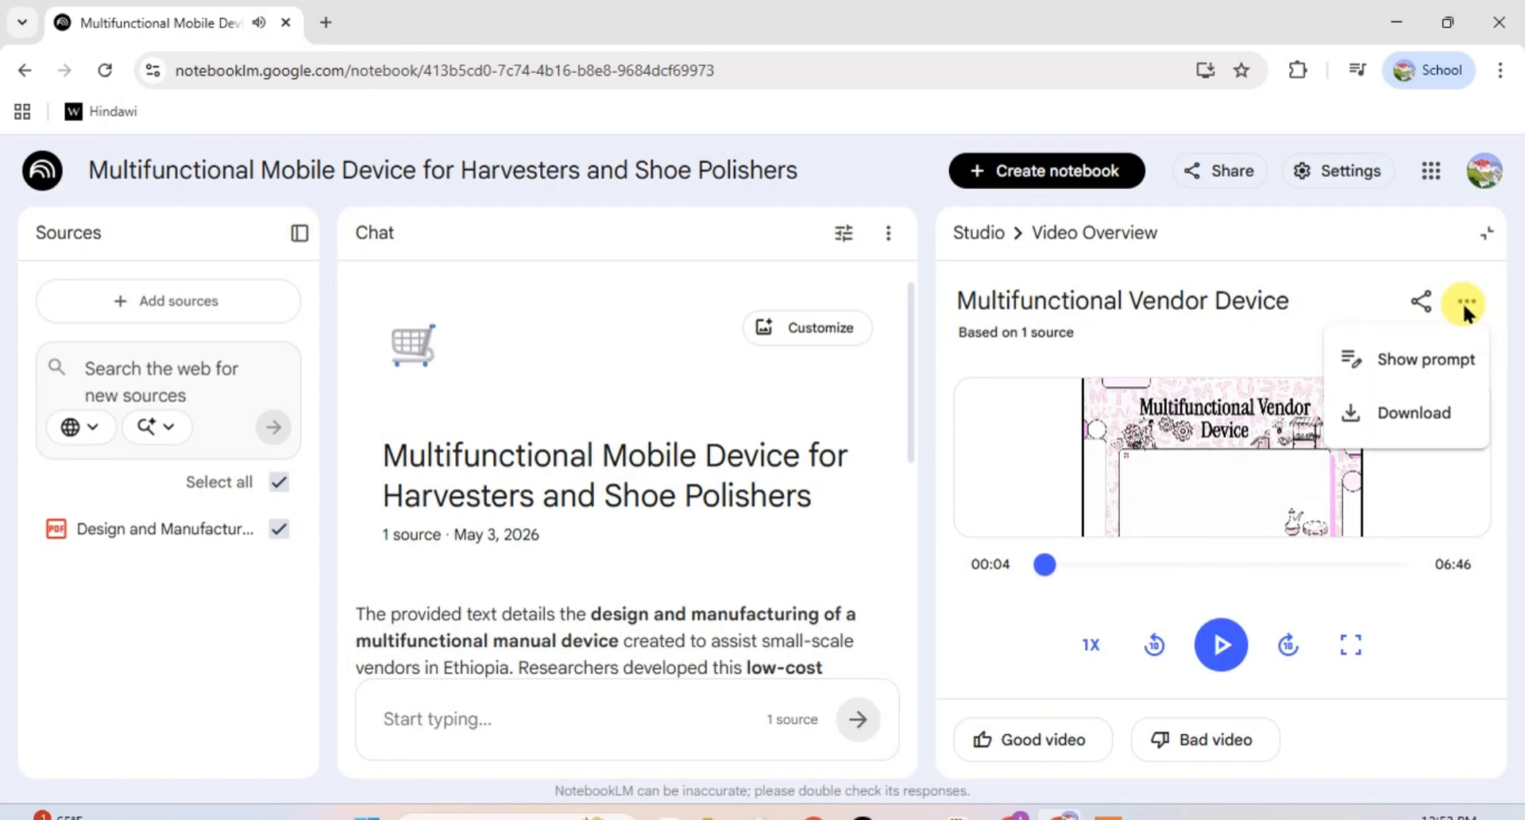
left_click(1407, 414)
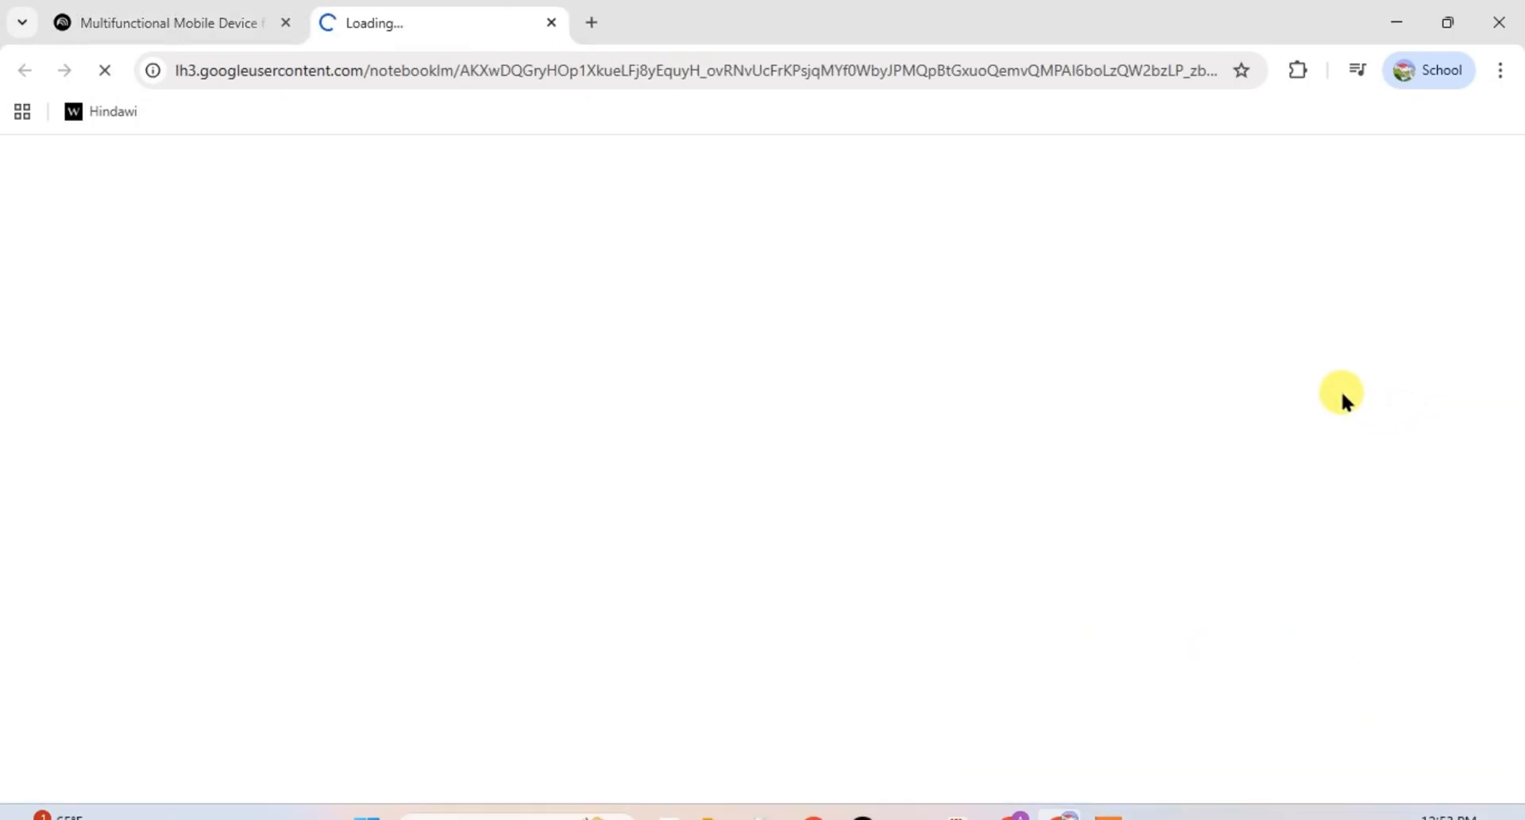
left_click(208, 22)
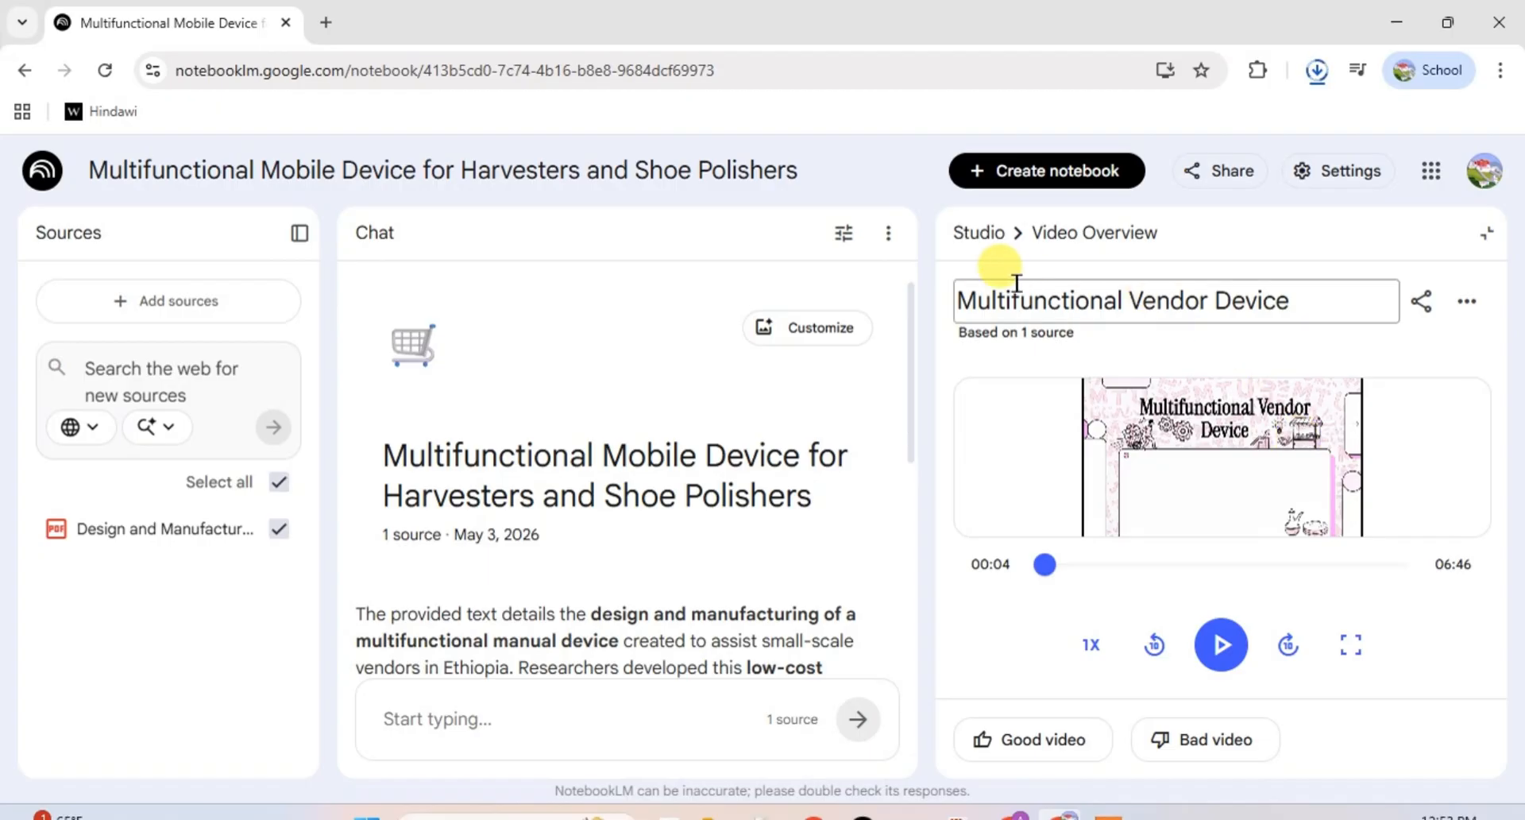
- Copy the share link of the Multifunctional Vendor Device video overview and close the video viewer
left_click(1420, 302)
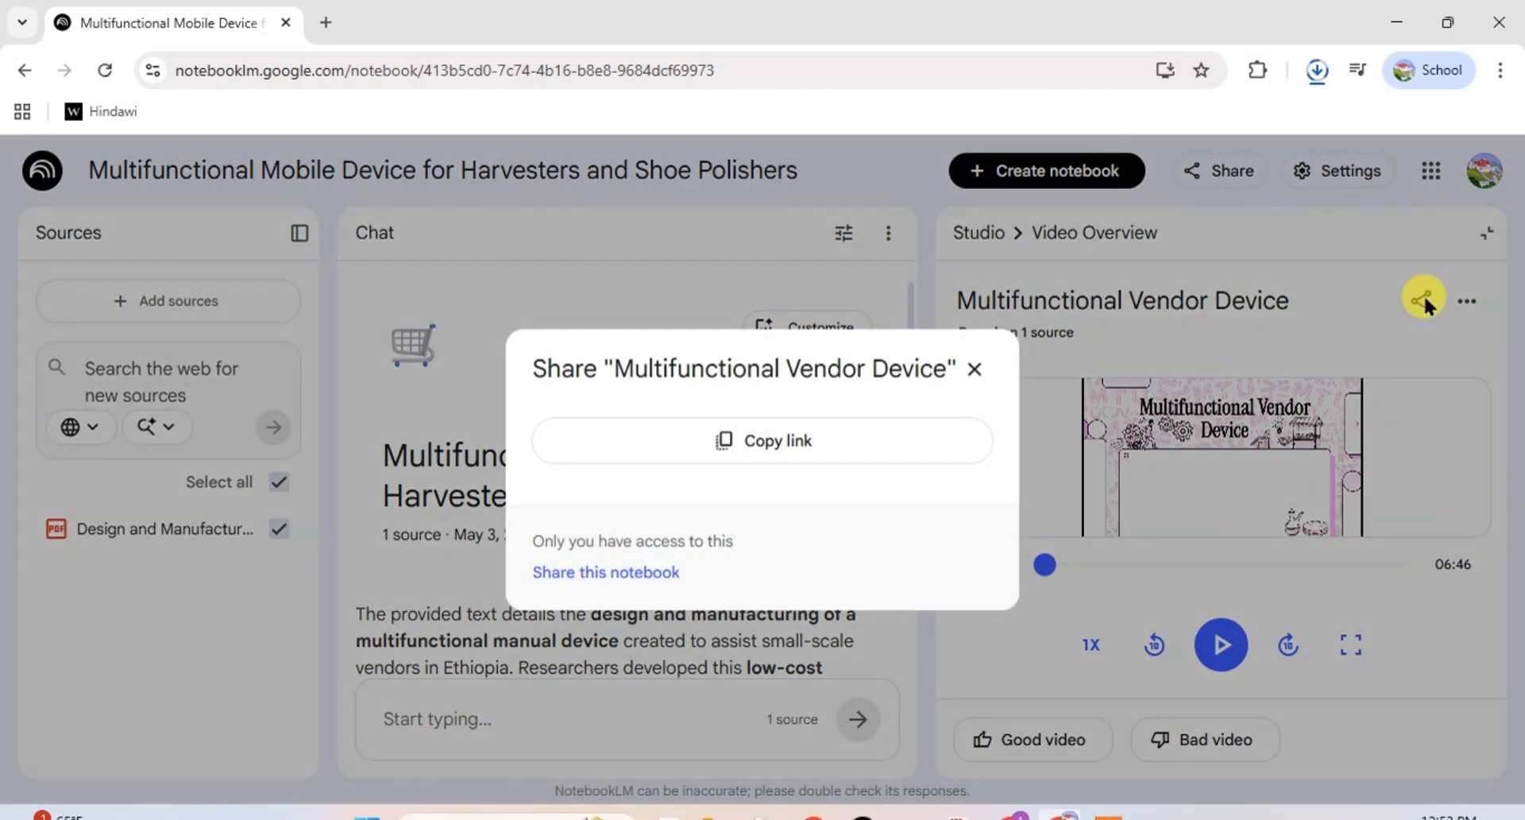
left_click(792, 443)
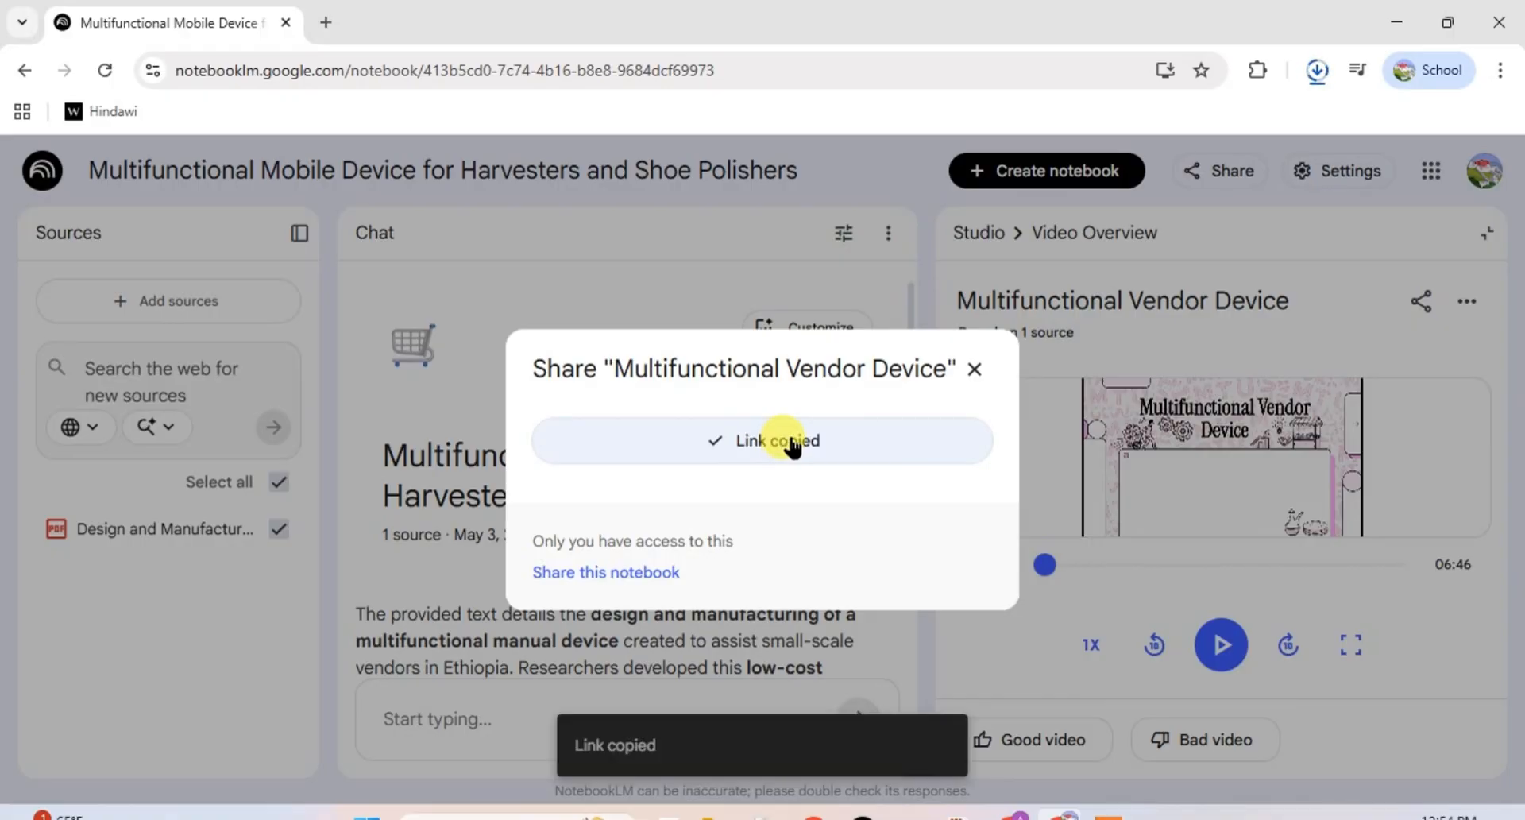
left_click(976, 368)
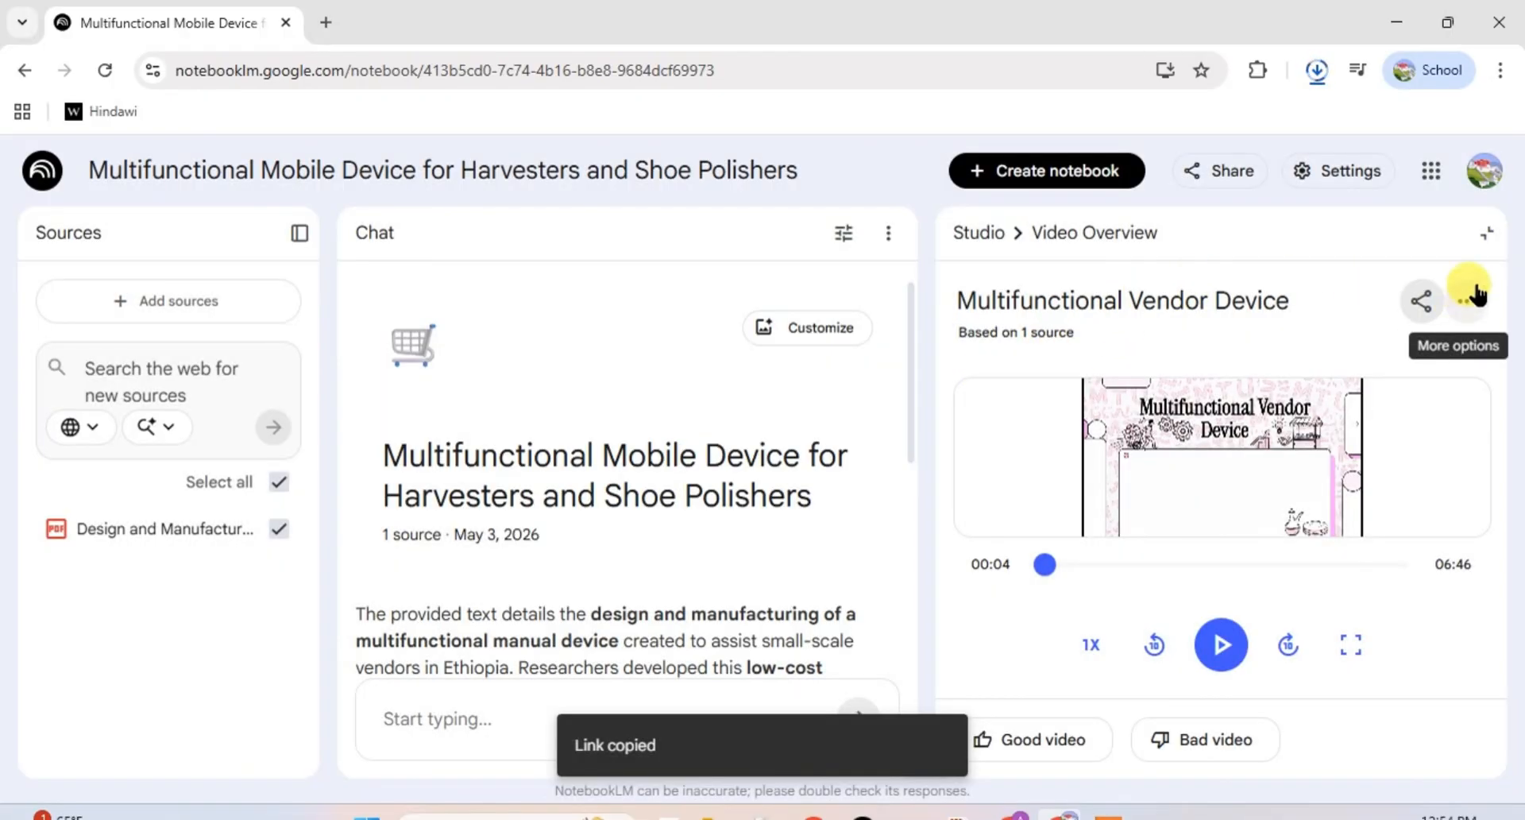
left_click(1486, 233)
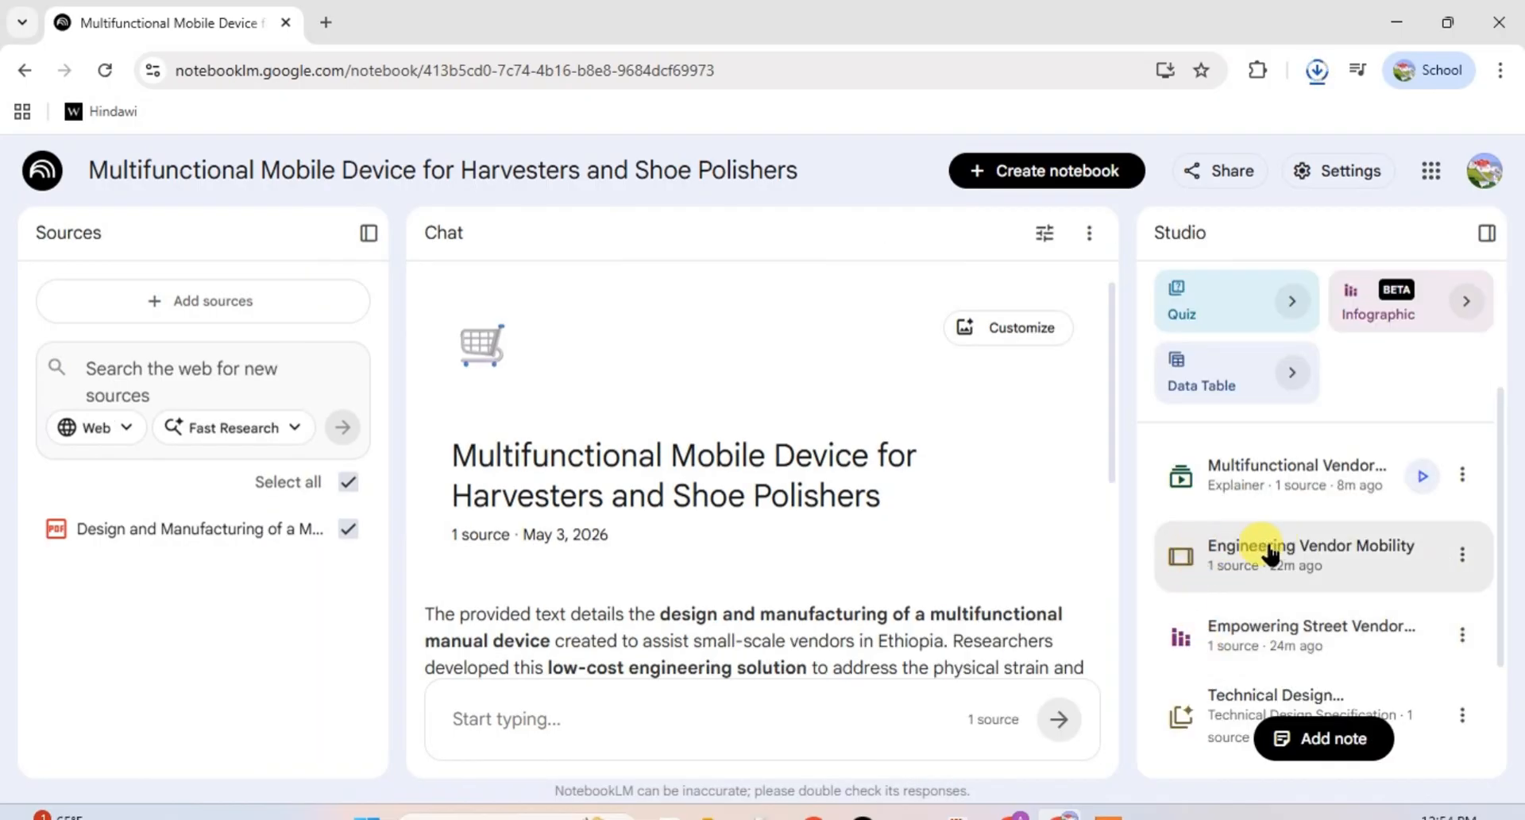
- Open the Engineering Vendor Mobility slide deck and start its full-screen slideshow
left_click(1311, 545)
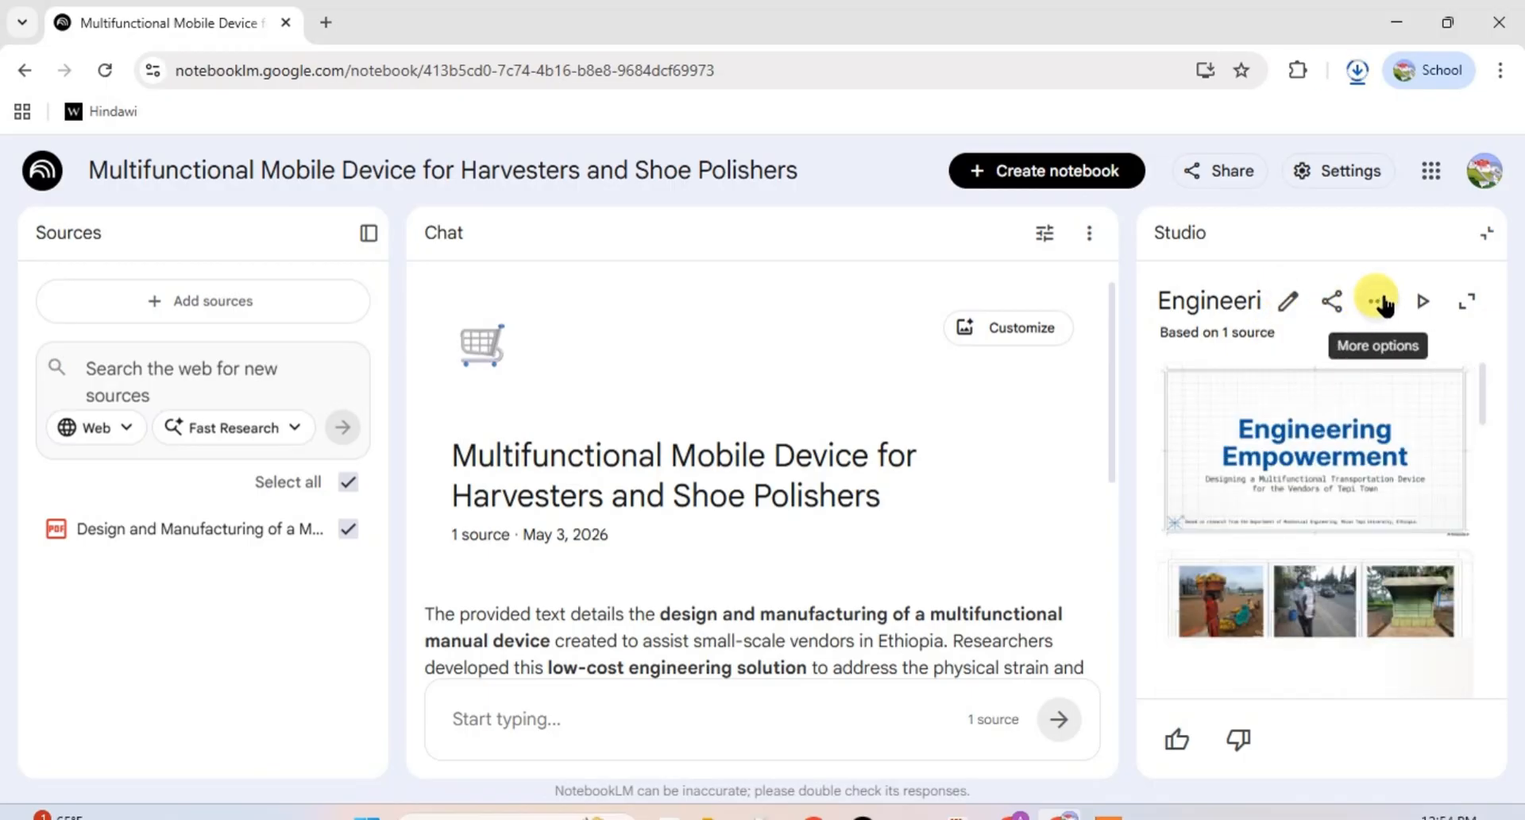
left_click(1422, 302)
left_click(1421, 301)
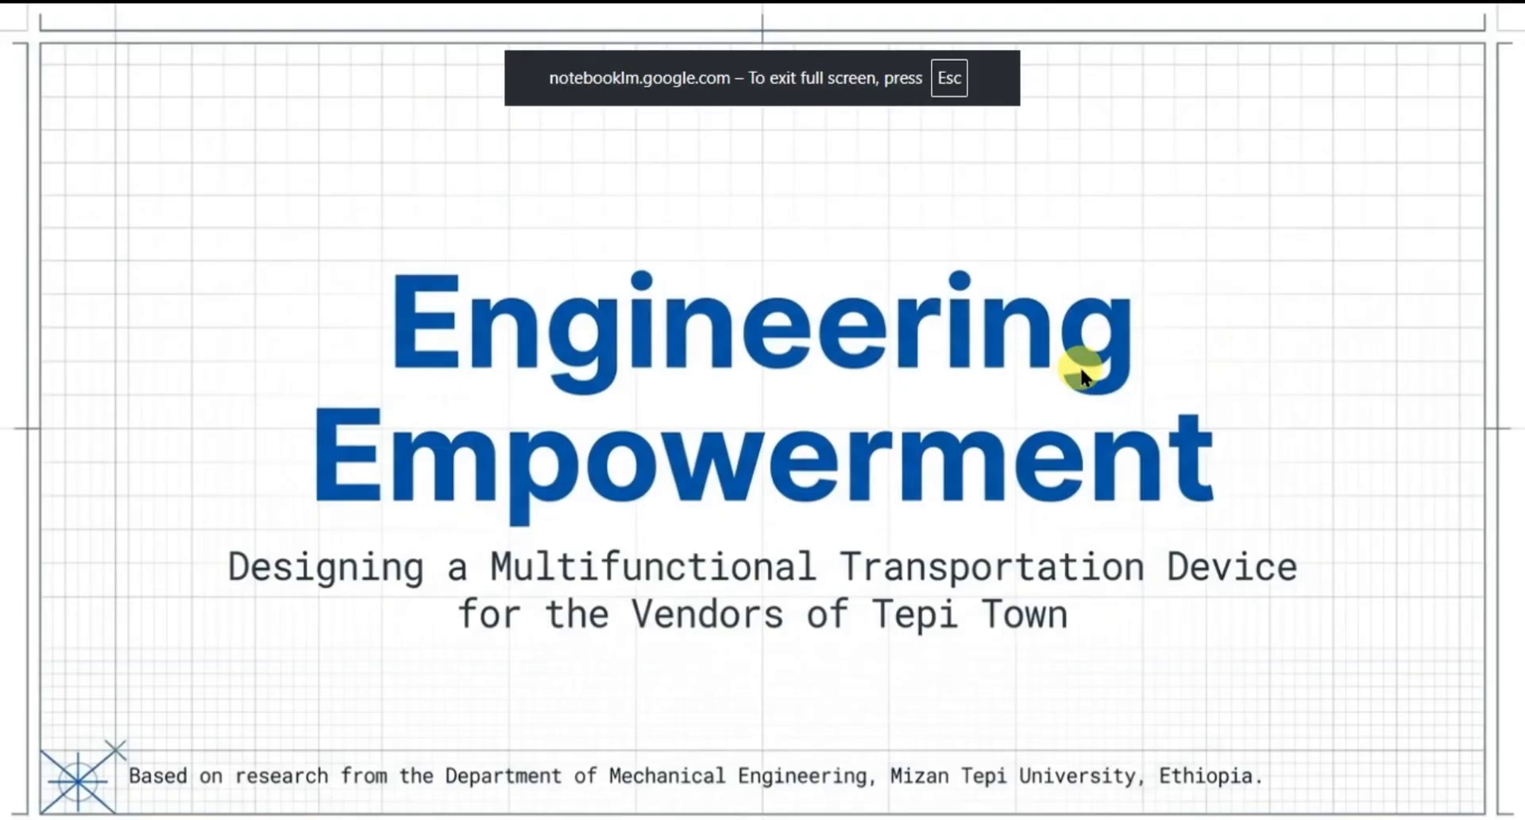
- Page forward and back through the Engineering Vendor Mobility slides to review their content, including the utility matrix, production timeline and material slides
left_click(1136, 321)
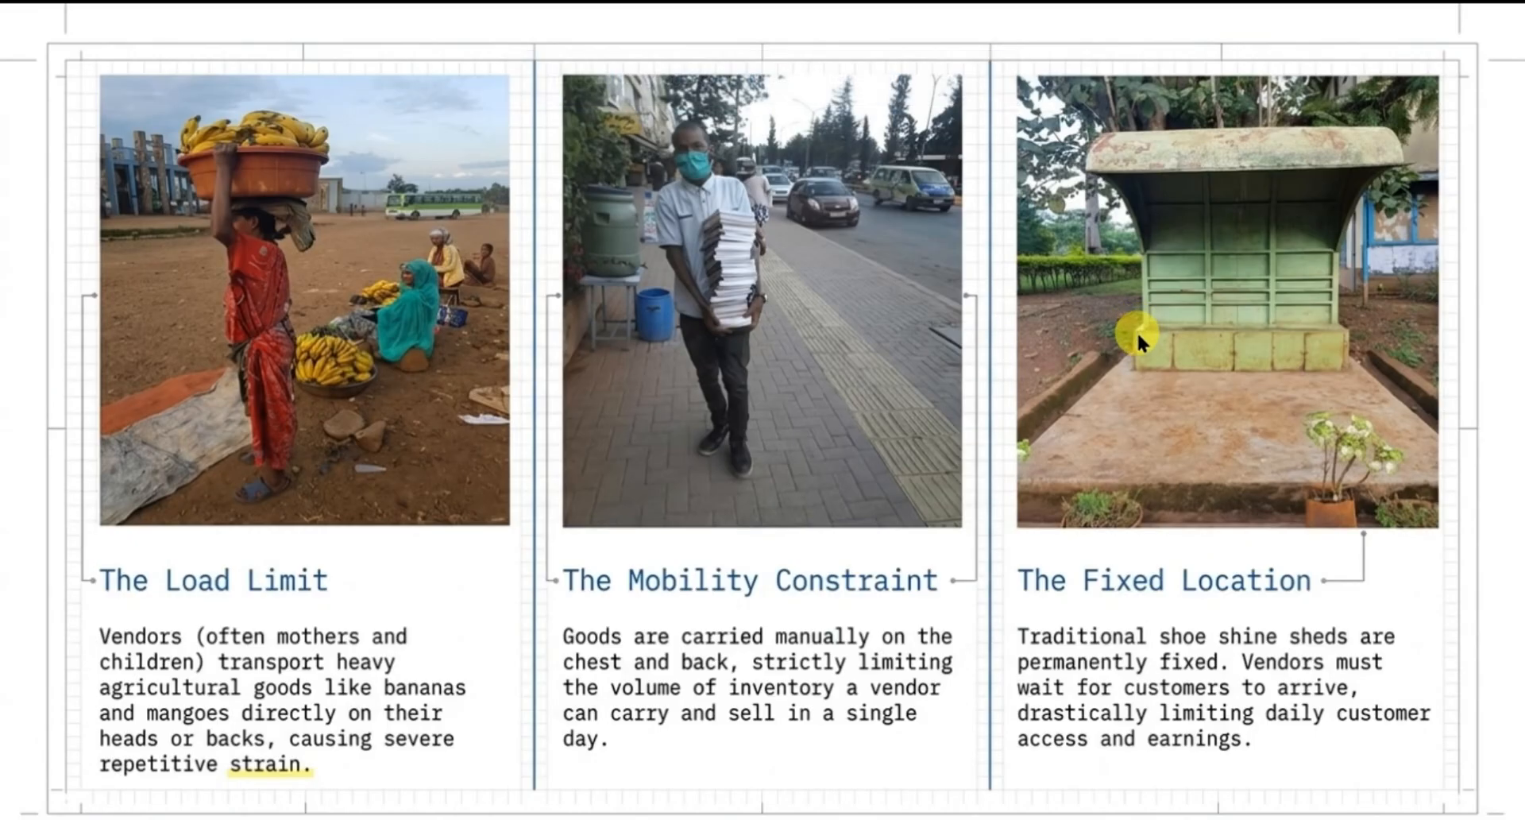
left_click(1136, 330)
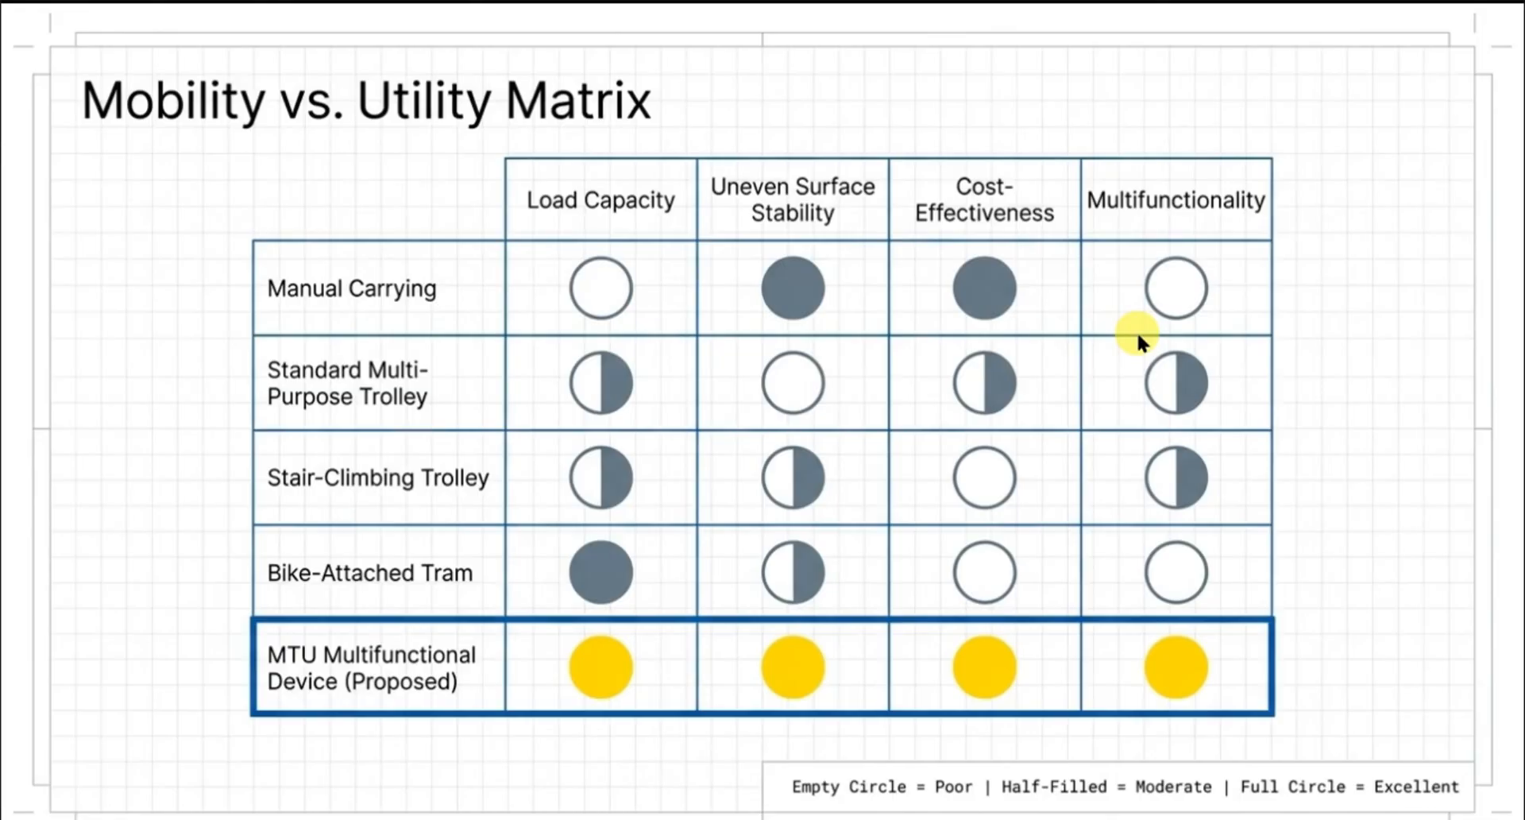
key("Right")
key("Right")
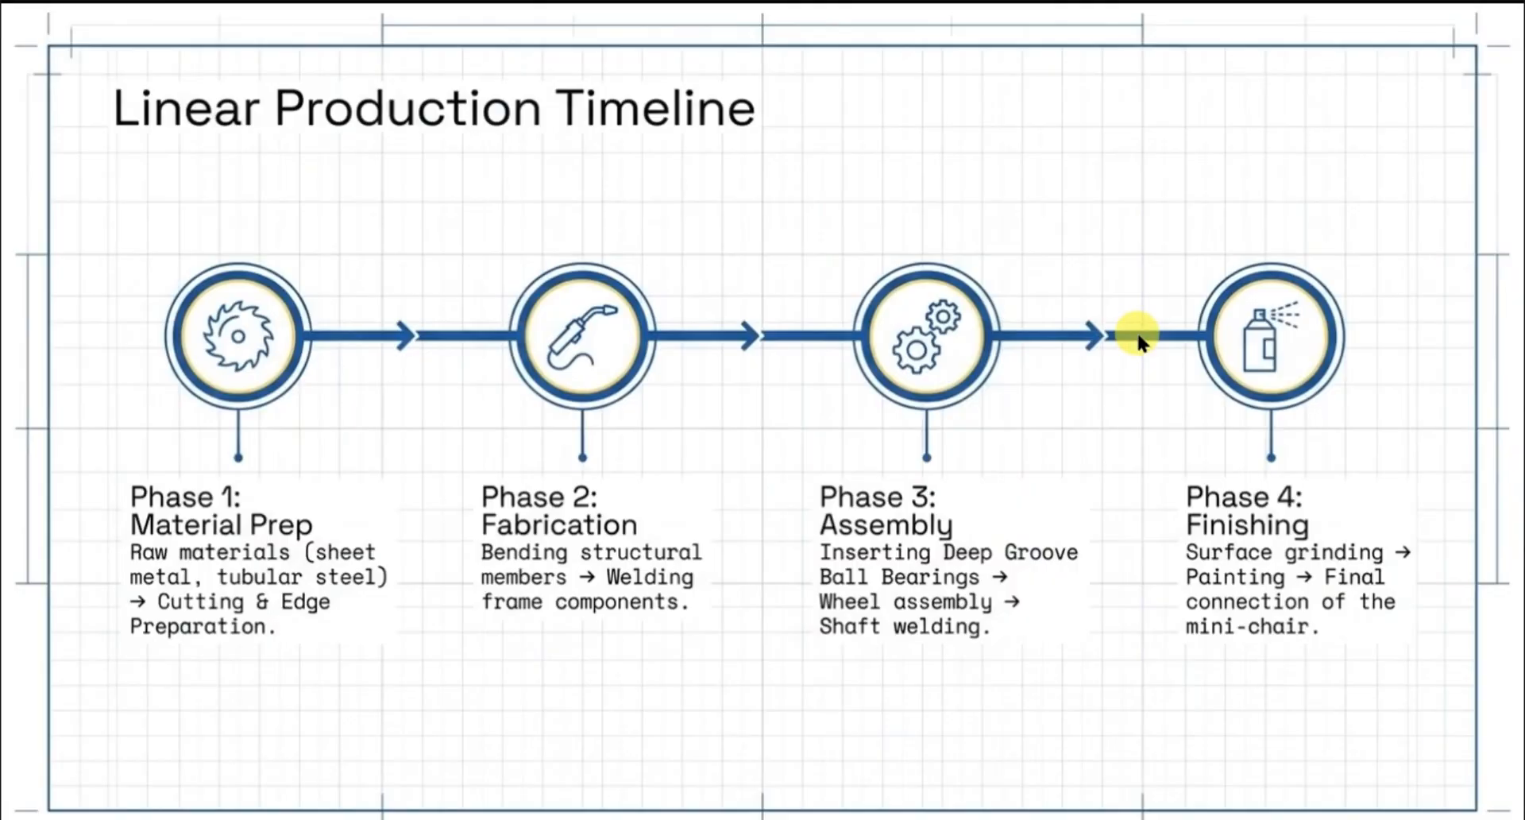
key("Right")
key("Right")
key("Left")
key("Left")
key("Left")
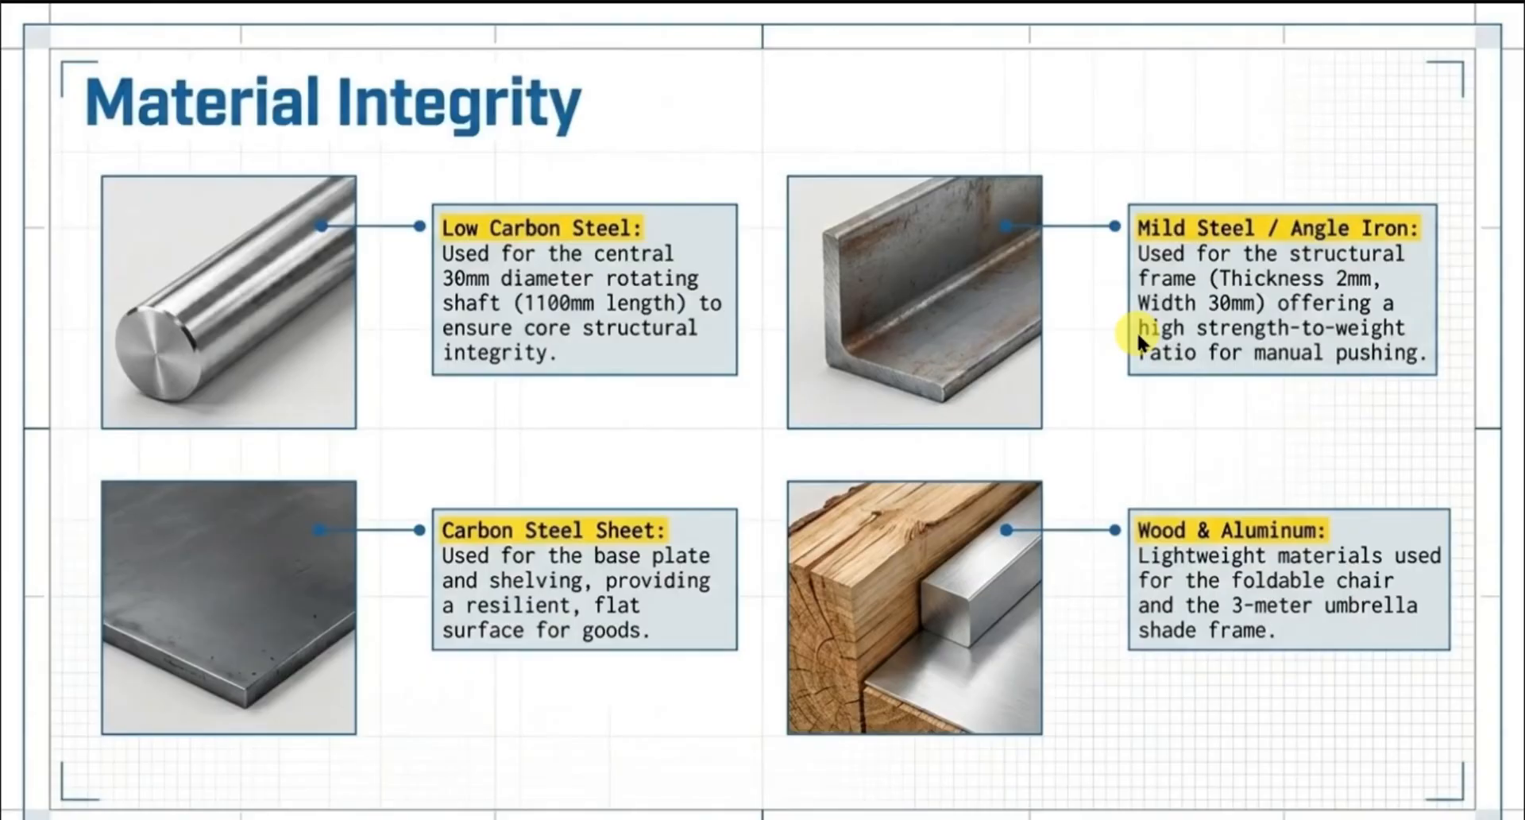
key("Left")
key("Left")
key("Right")
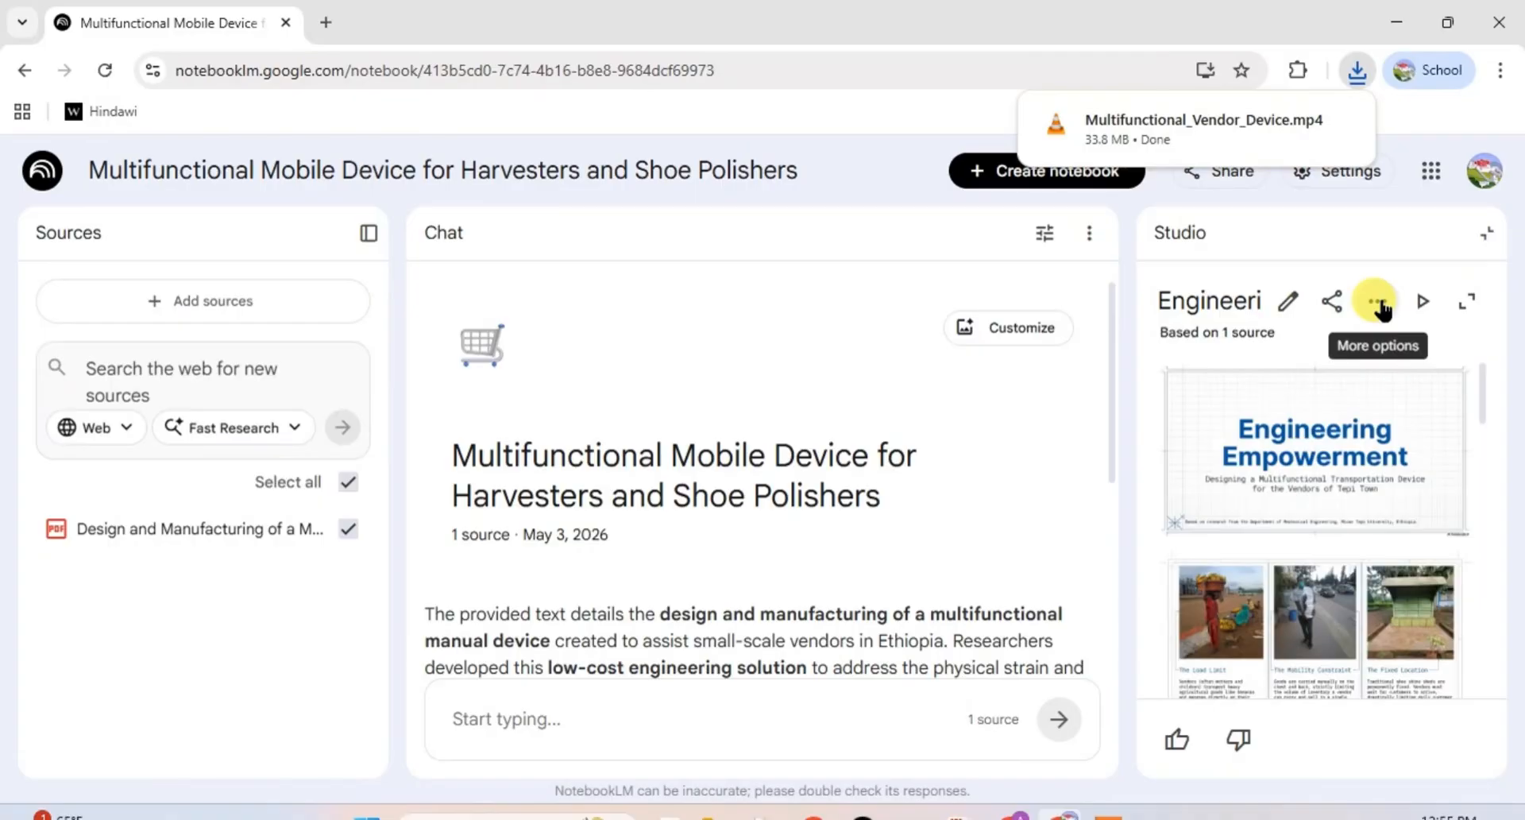
- Download the Engineering Vendor Mobility slide deck as PowerPoint (.pptx) and close the deck viewer
left_click(1380, 304)
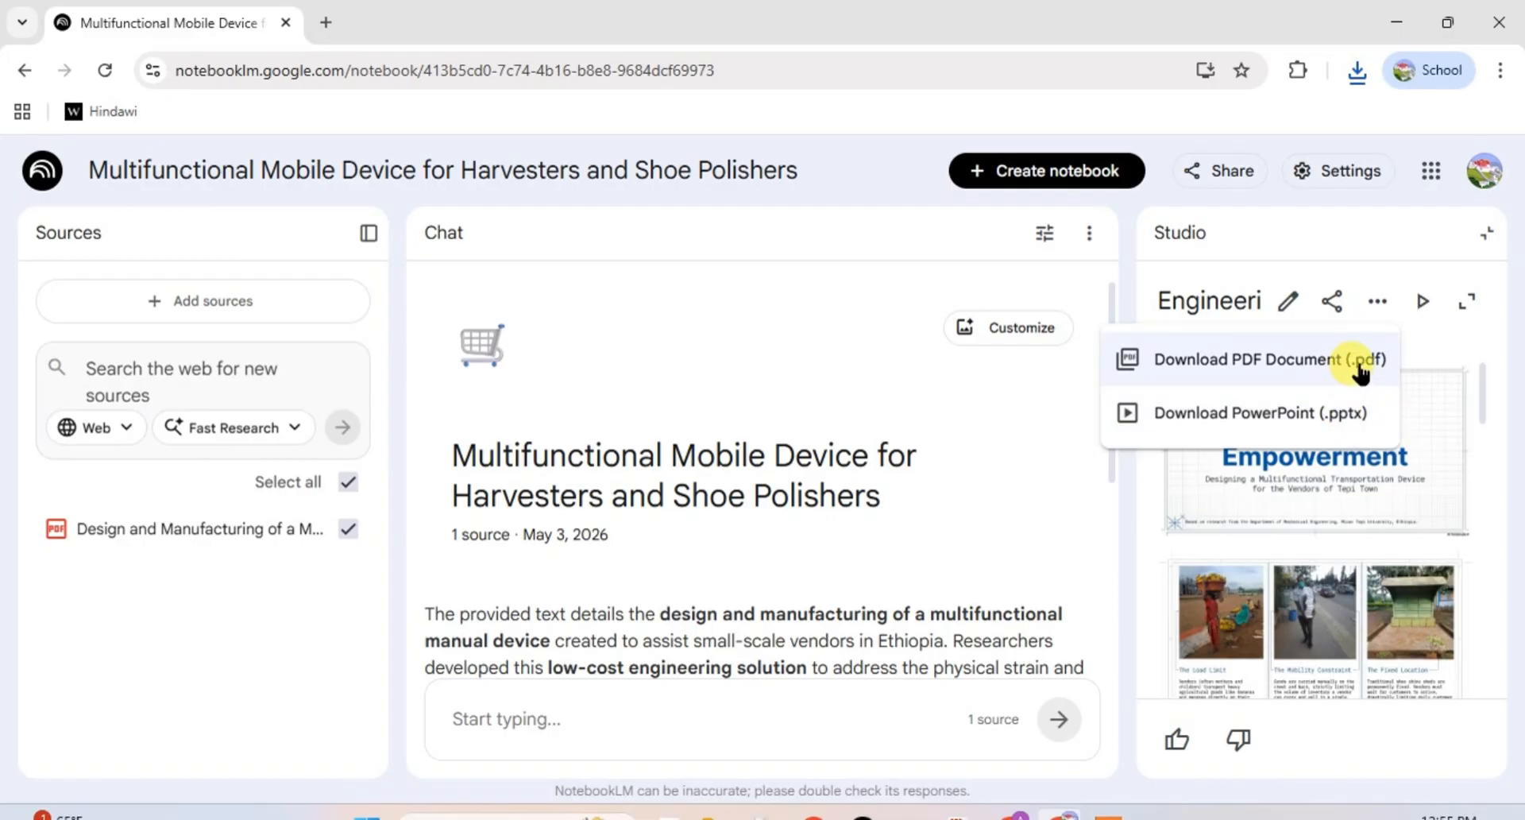
left_click(1304, 413)
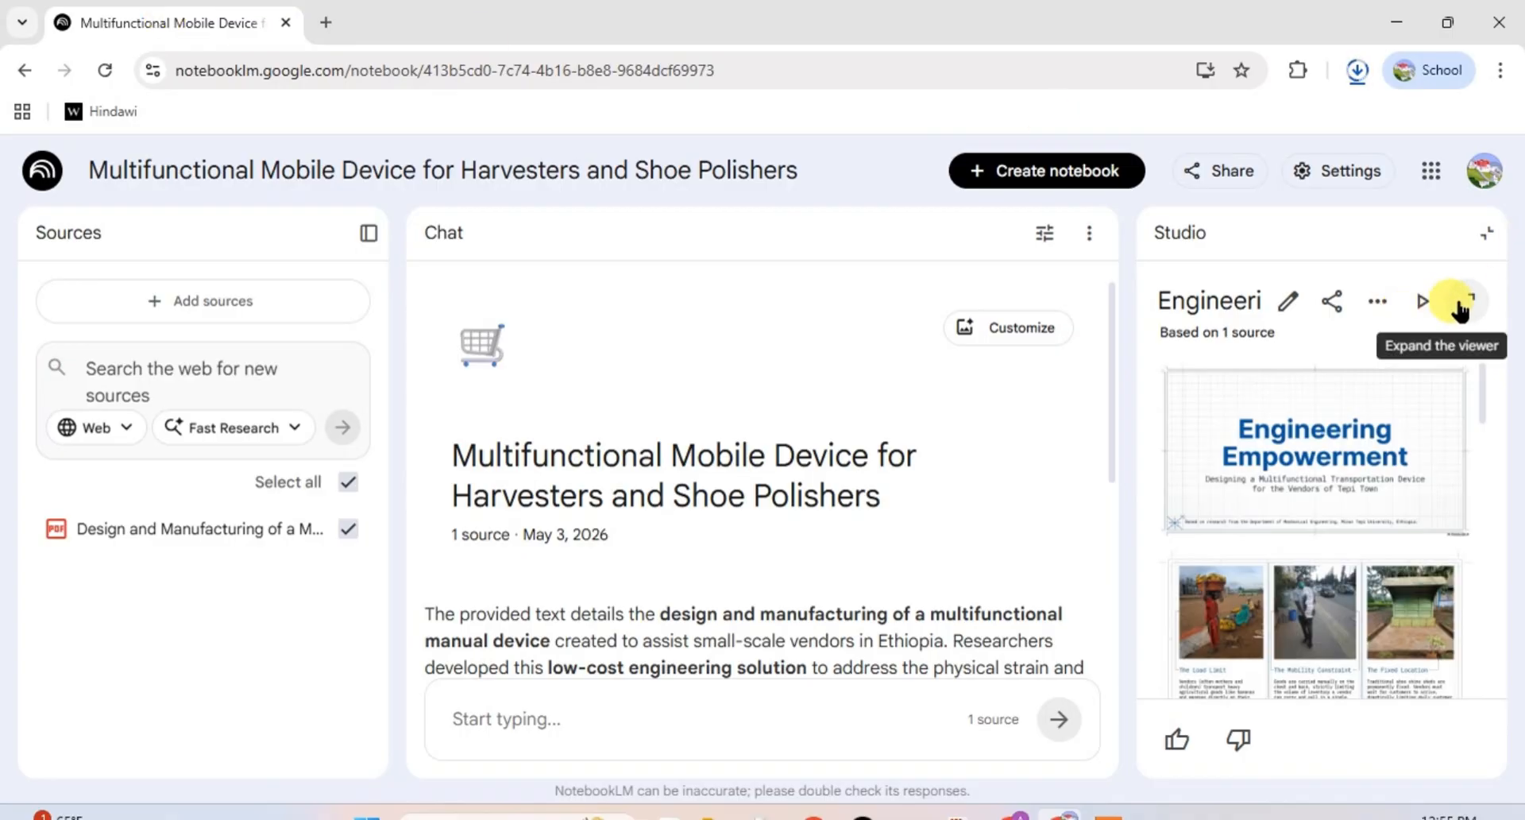
left_click(1477, 233)
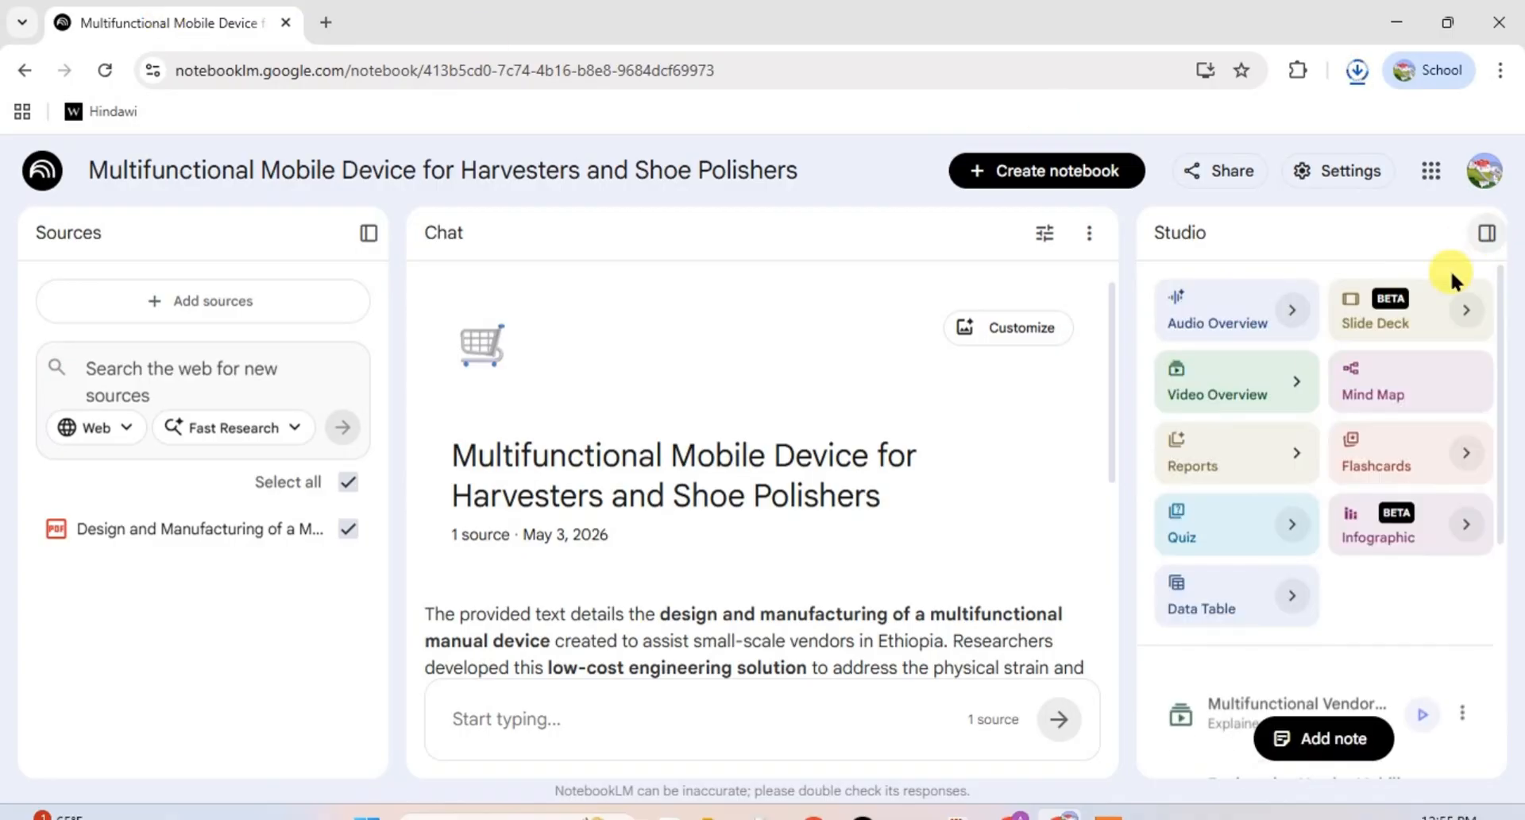
- Open the Empowering Street Vendor Mobile Workstation infographic, examine it enlarged and download it
scroll(1249, 635, "down", 3)
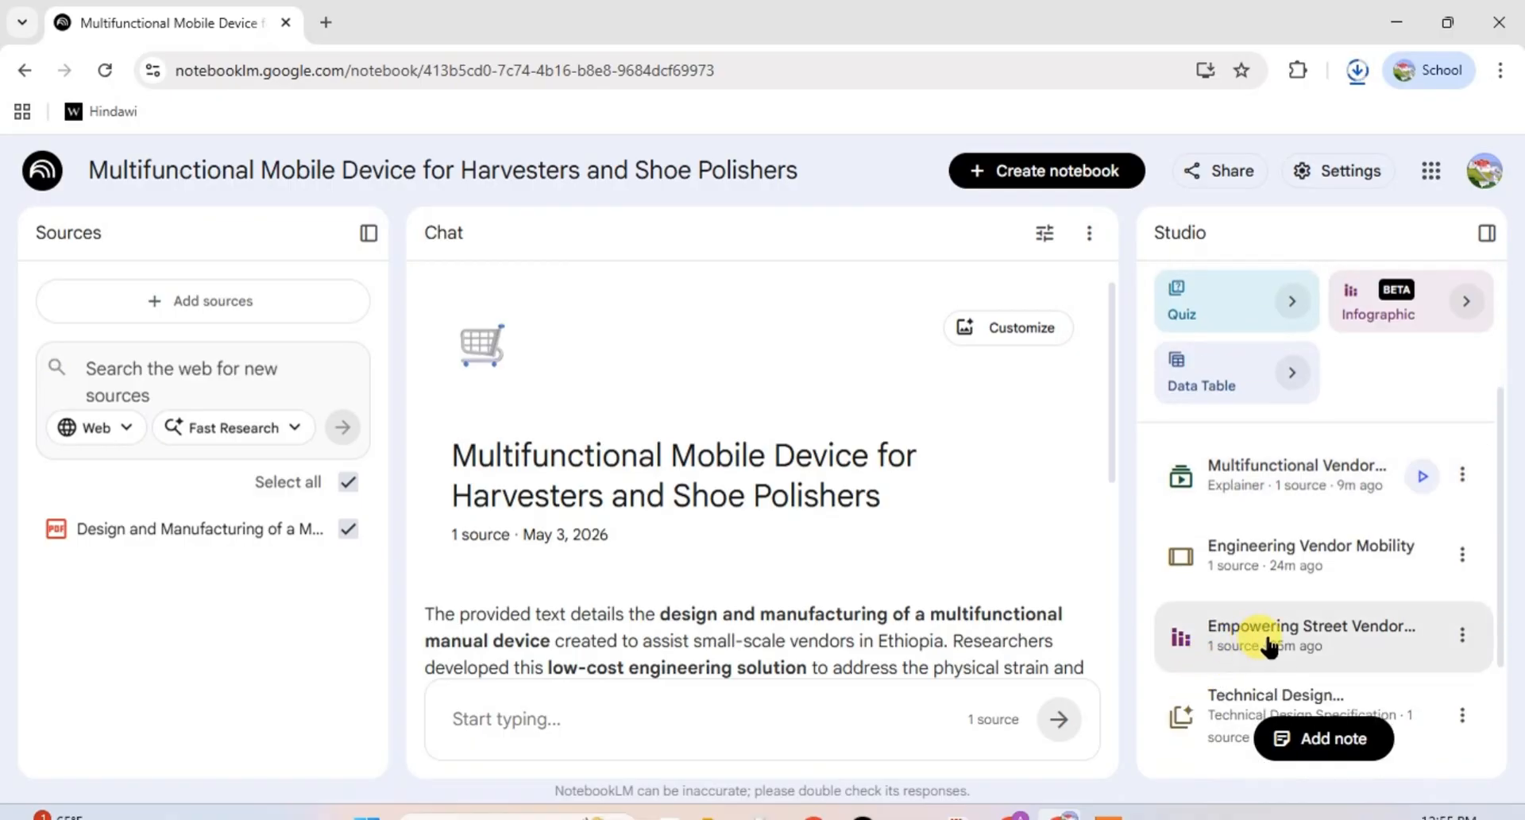
scroll(1269, 645, "up", 3)
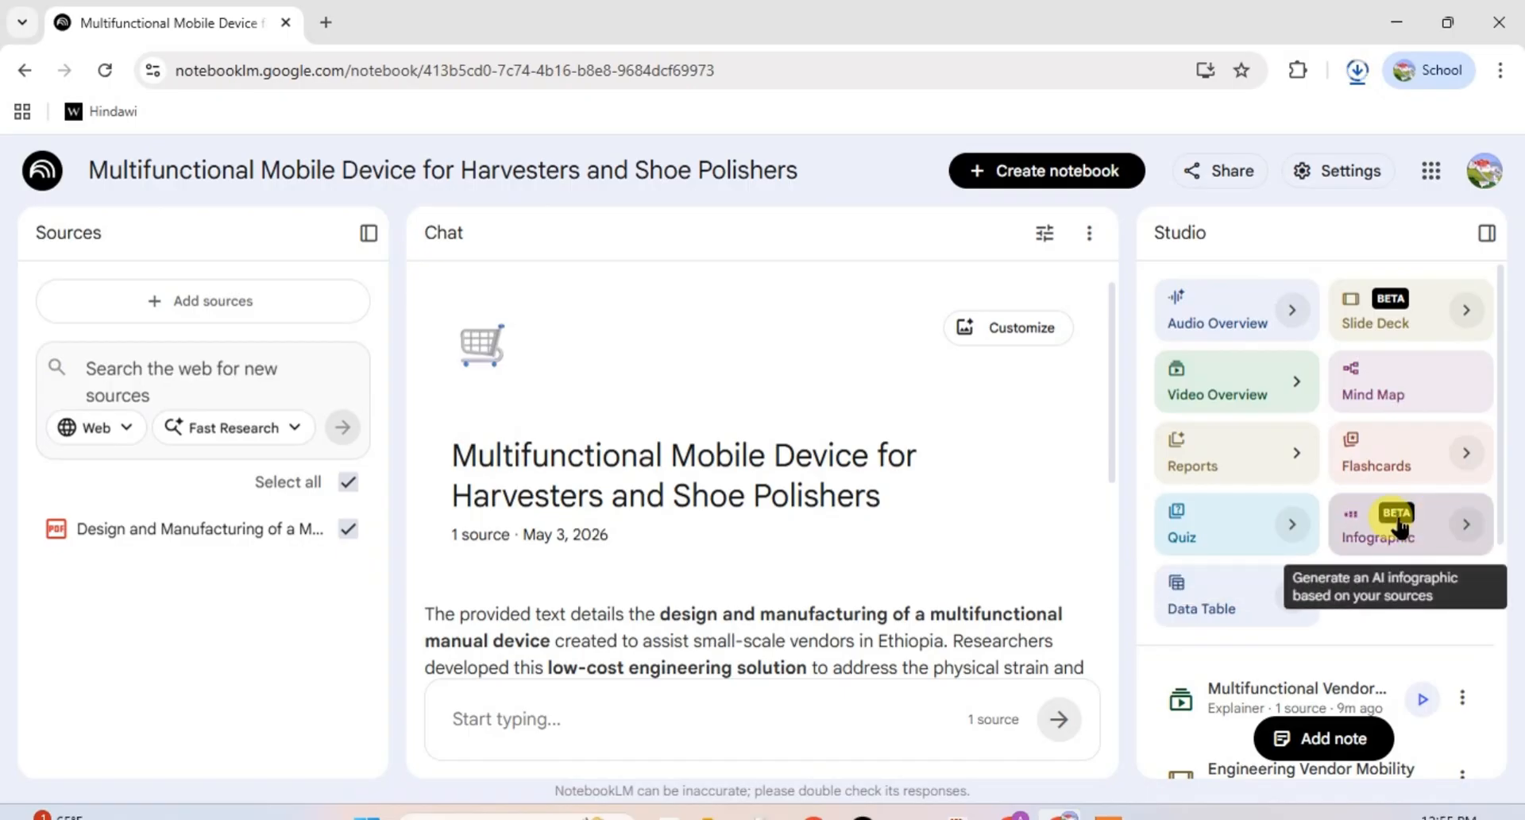
scroll(1395, 516, "down", 3)
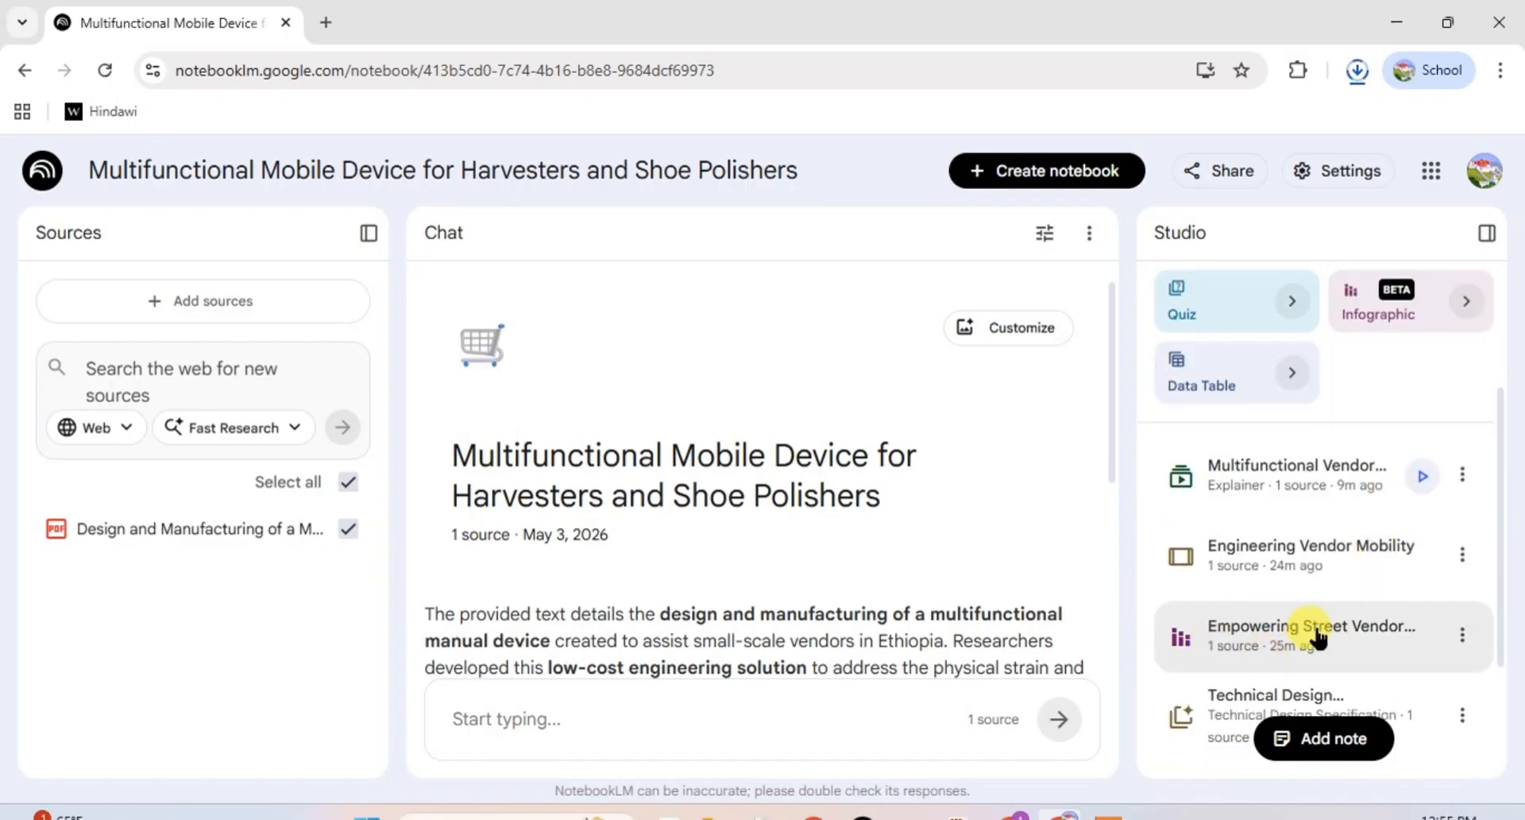
left_click(1316, 631)
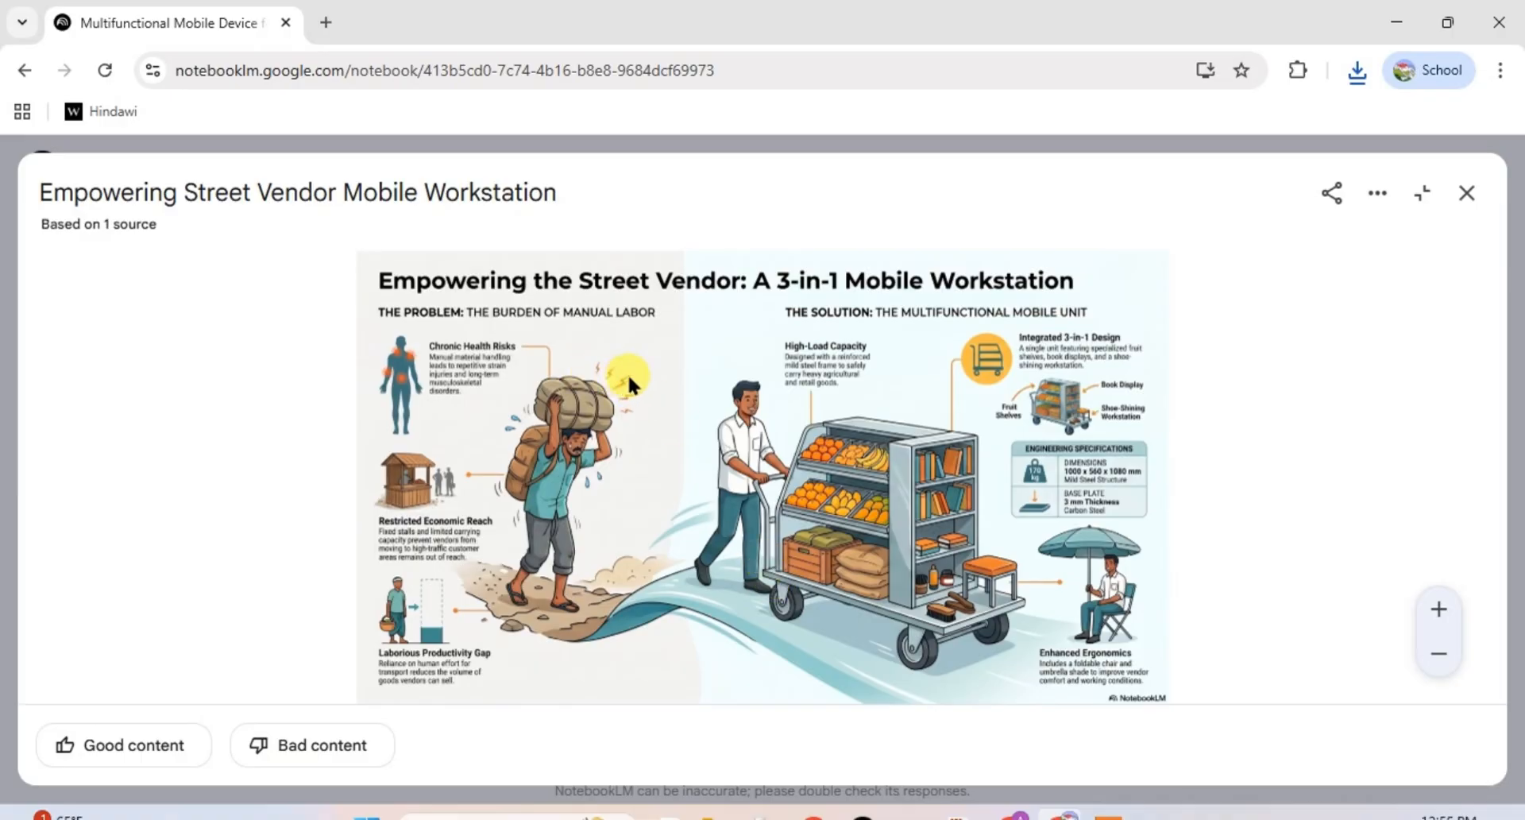
scroll(748, 373, "up", 1)
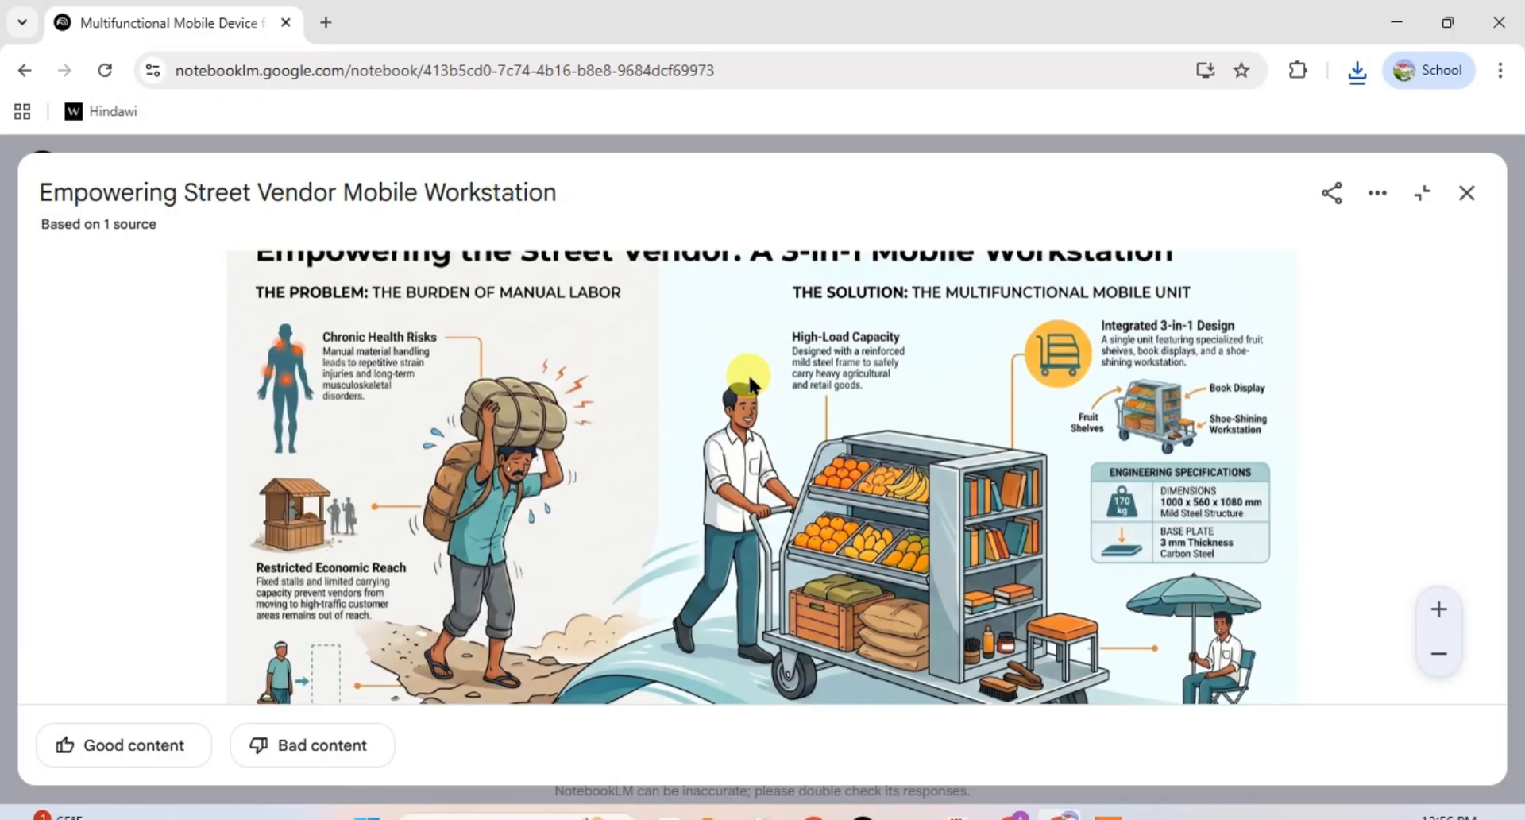
scroll(750, 383, "down", 1)
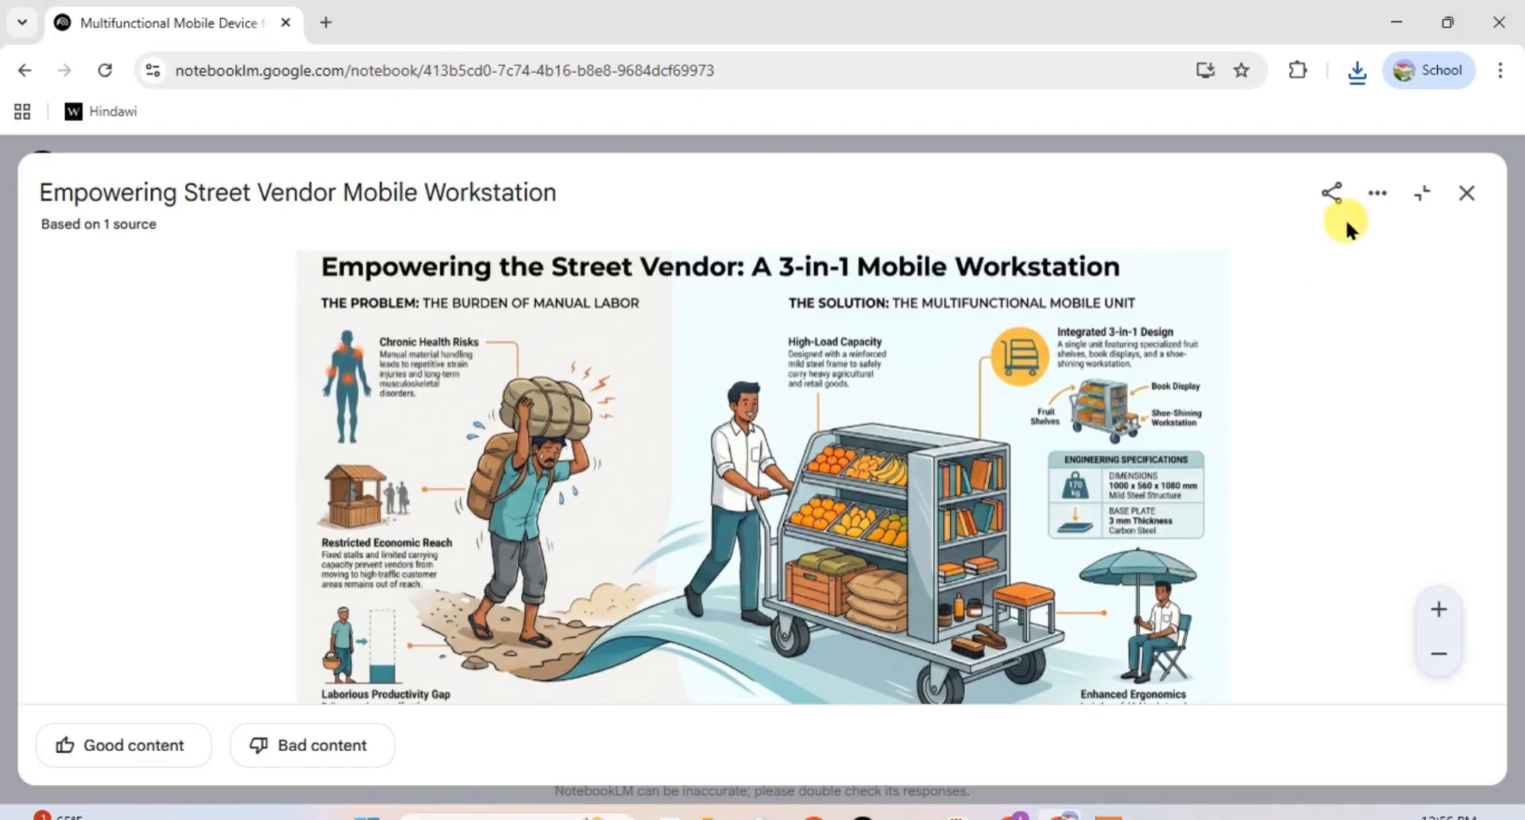
left_click(1374, 200)
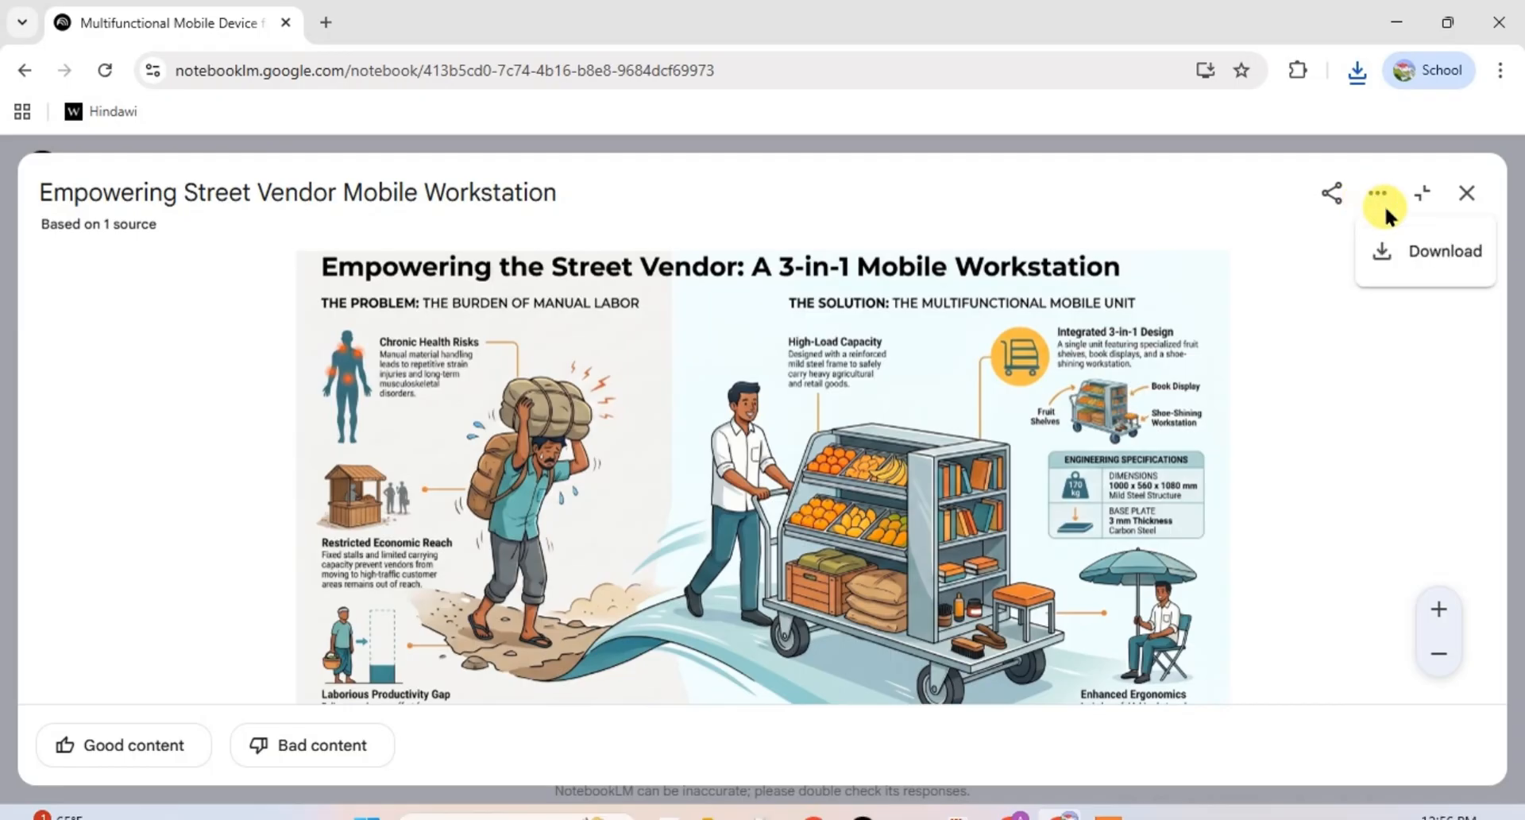
left_click(1403, 254)
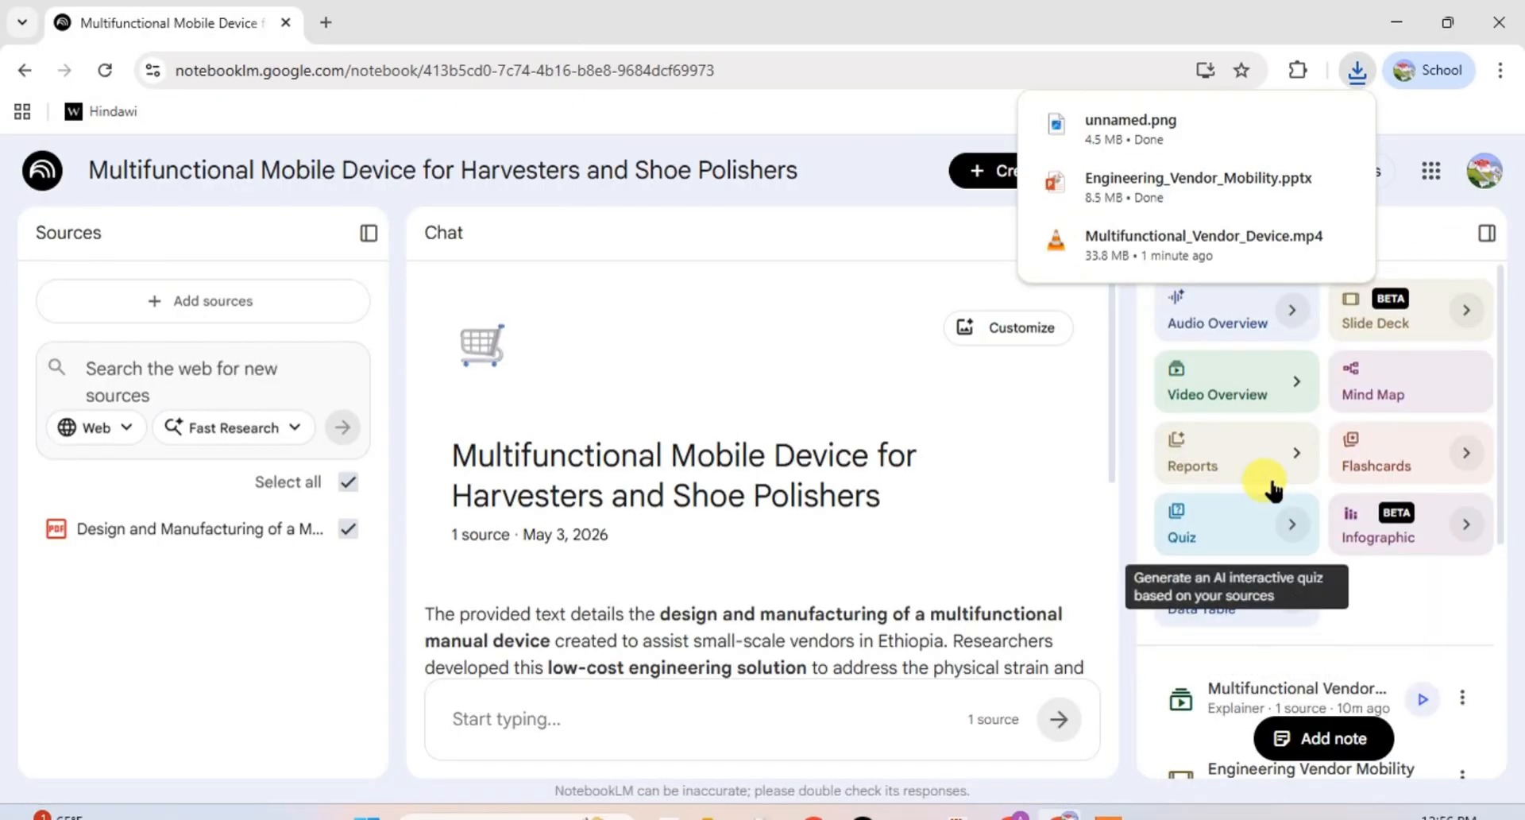
- Open the Device Quiz and read through its first question and answer options
scroll(1239, 556, "down", 5)
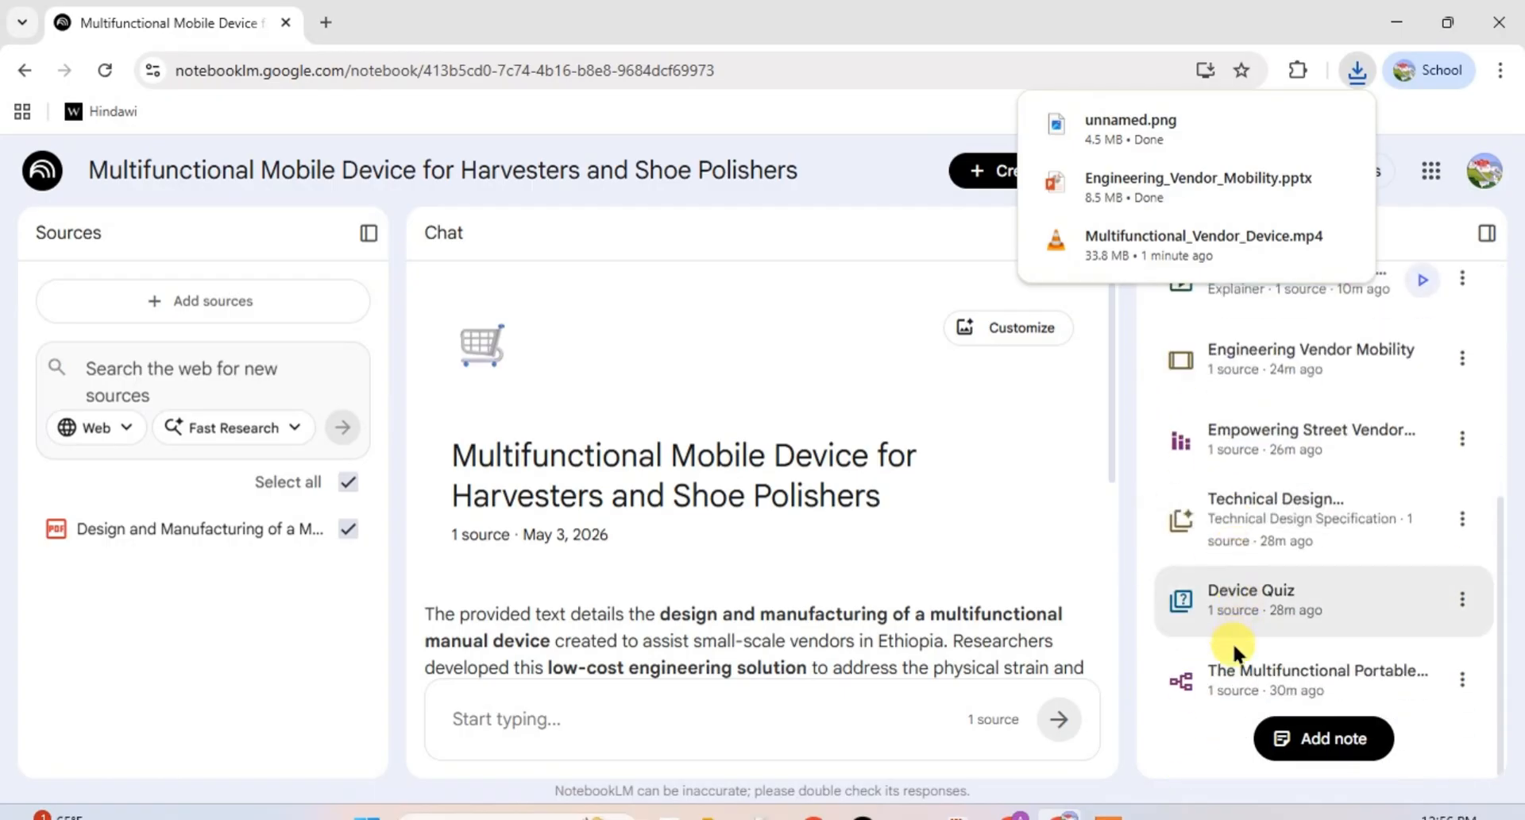
left_click(1263, 603)
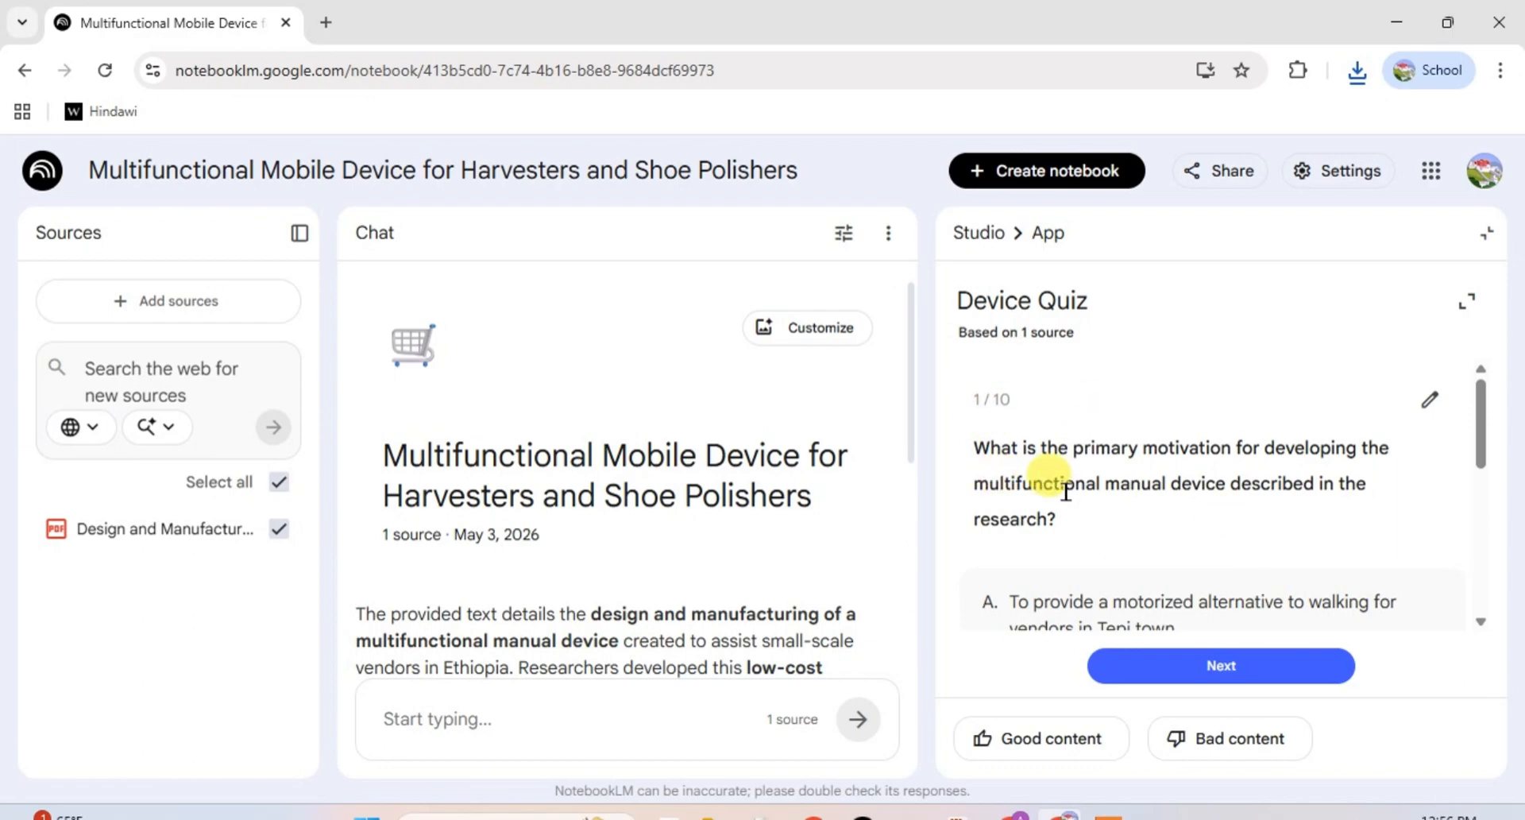
scroll(1062, 586, "down", 2)
scroll(1017, 447, "up", 2)
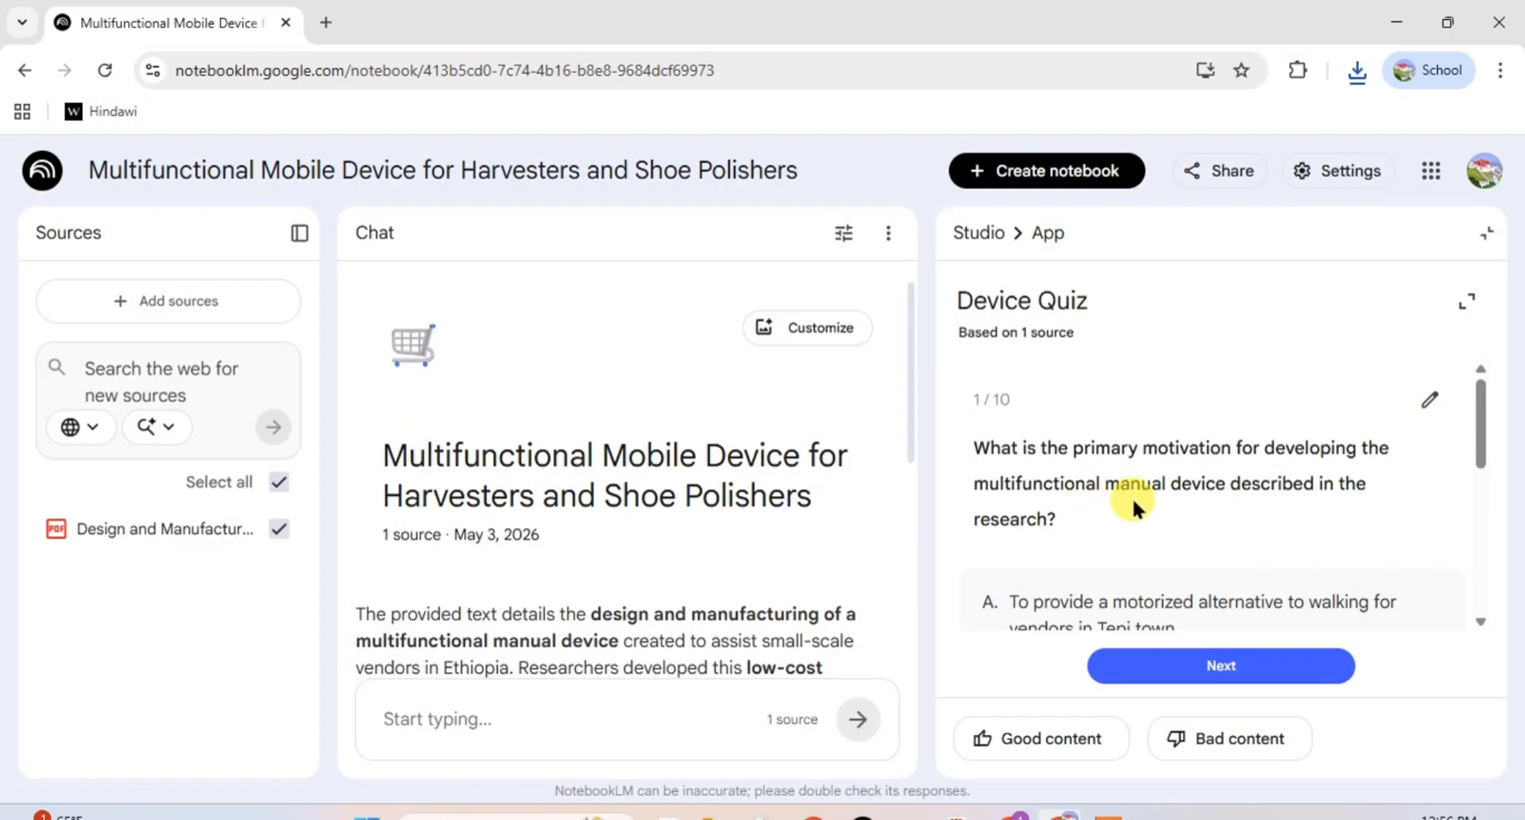
- Answer the Device Quiz's first question with option B, reducing musculoskeletal disorders and physical strain, and advance to question 2
scroll(1215, 508, "down", 2)
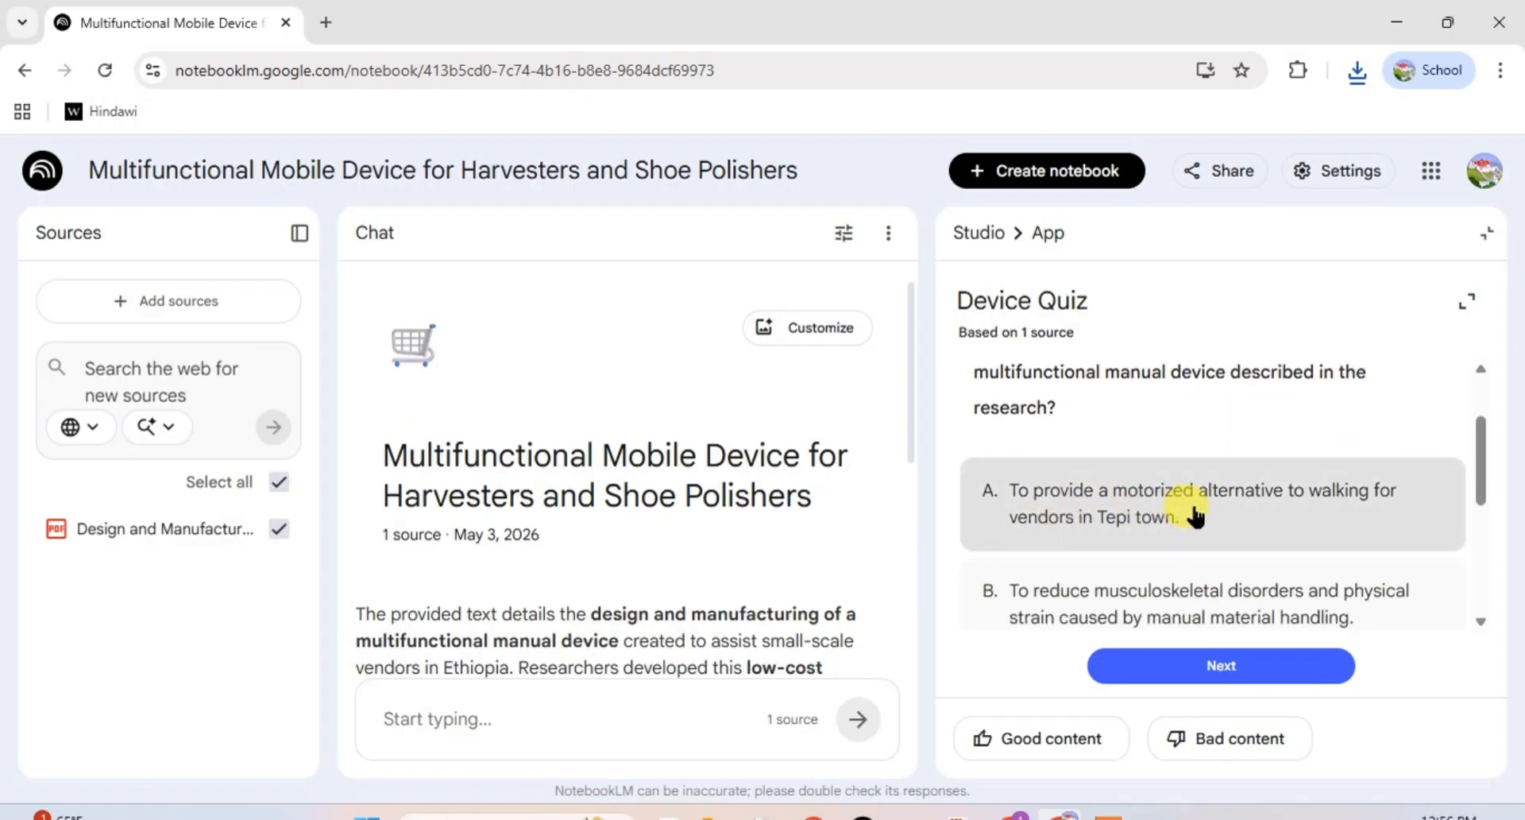
scroll(1187, 520, "down", 2)
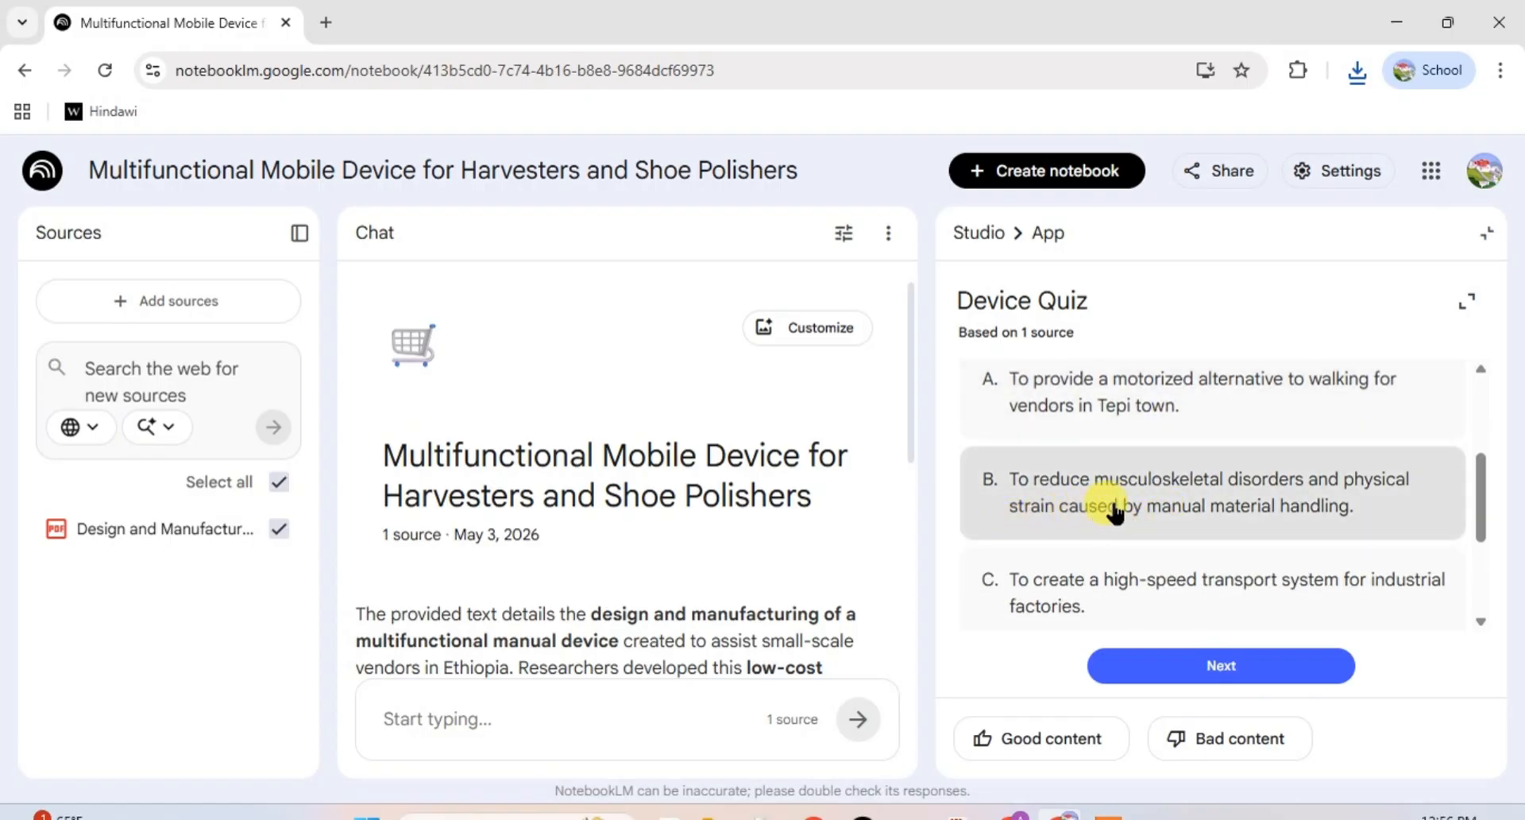
scroll(1263, 492, "down", 2)
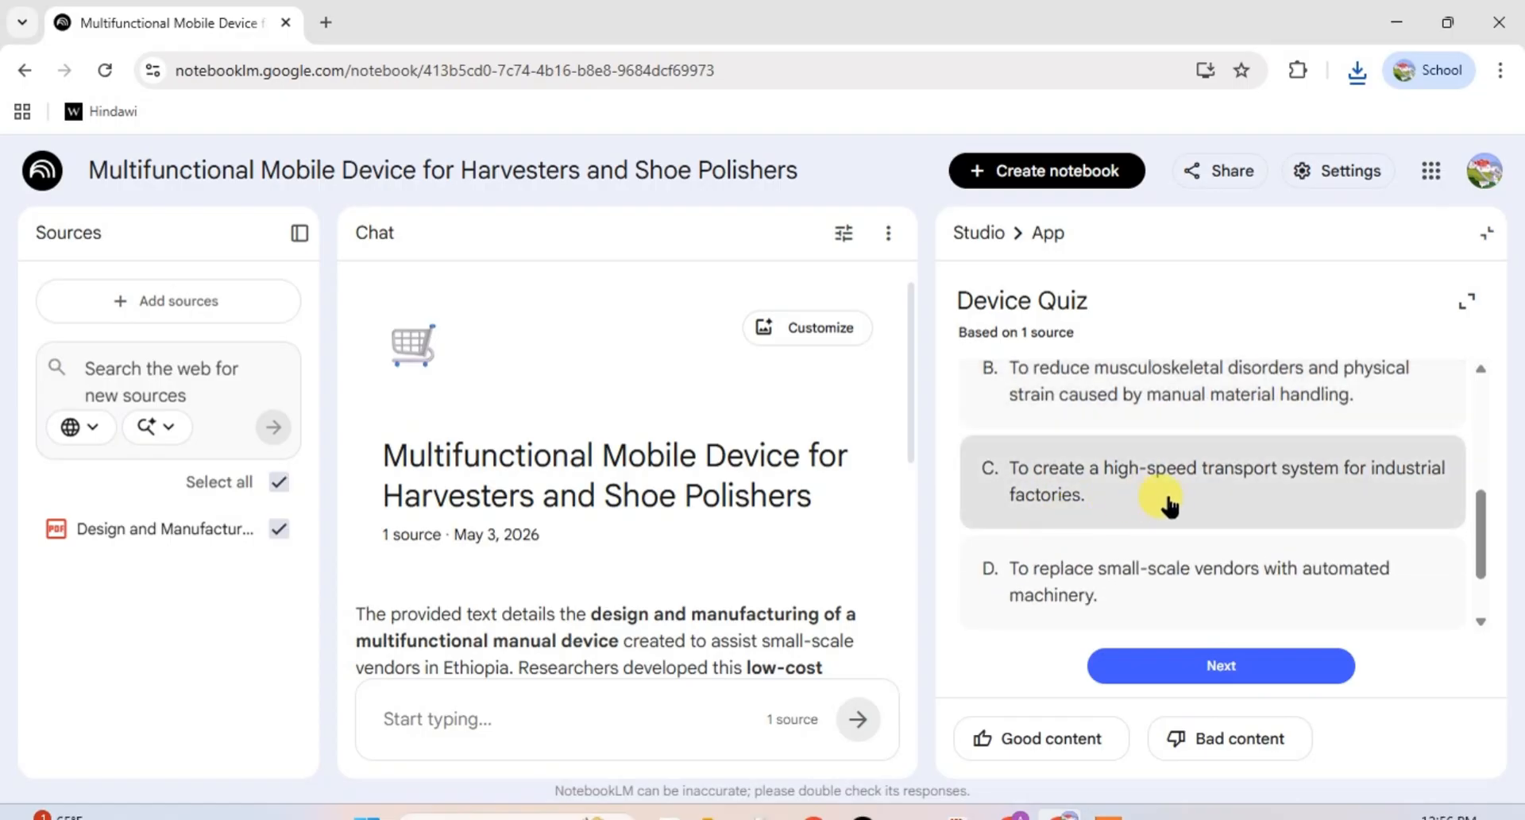
left_click(999, 385)
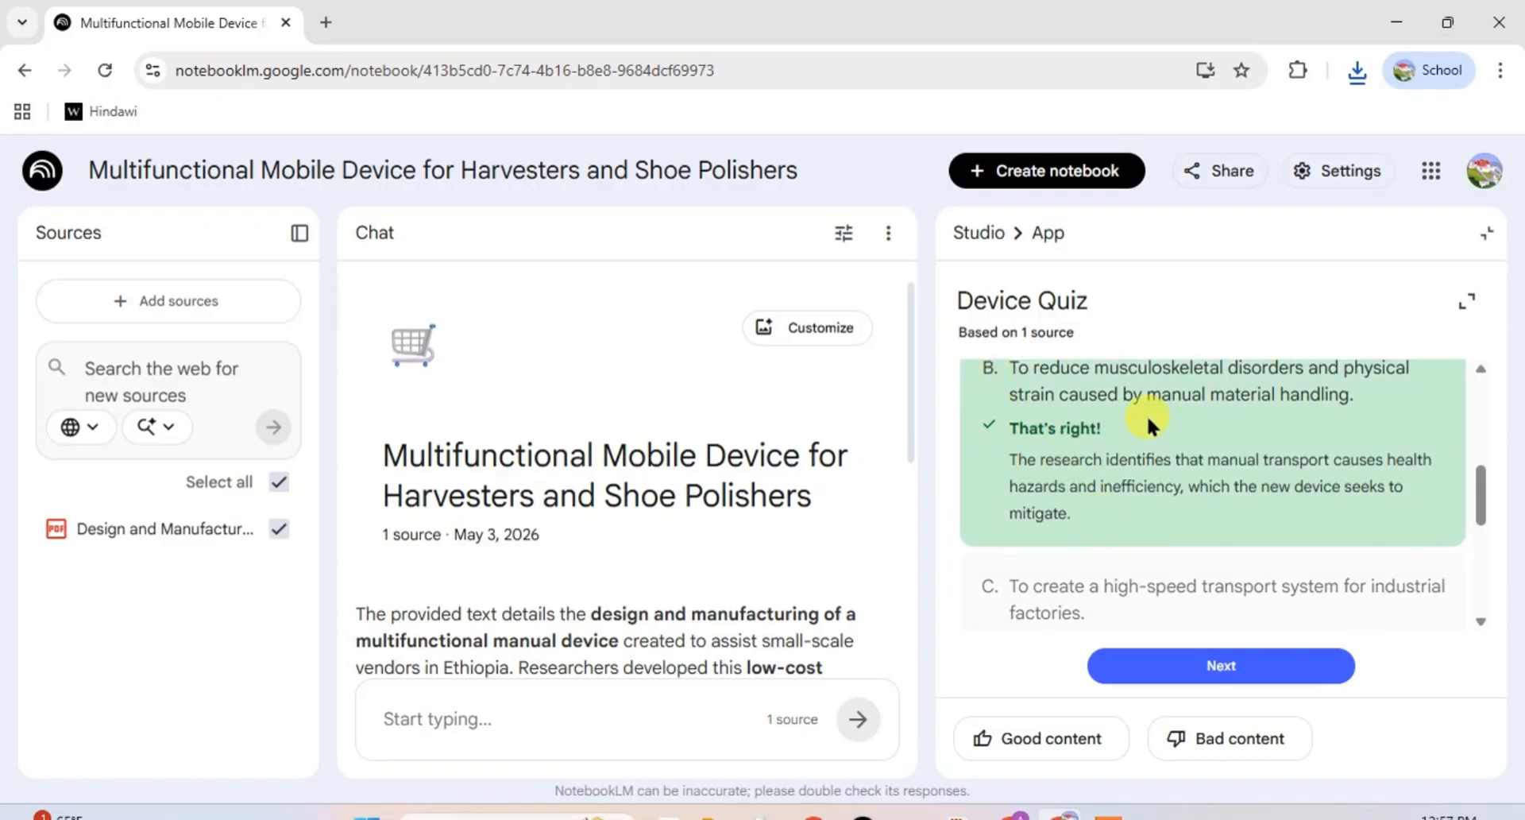
left_click(1215, 667)
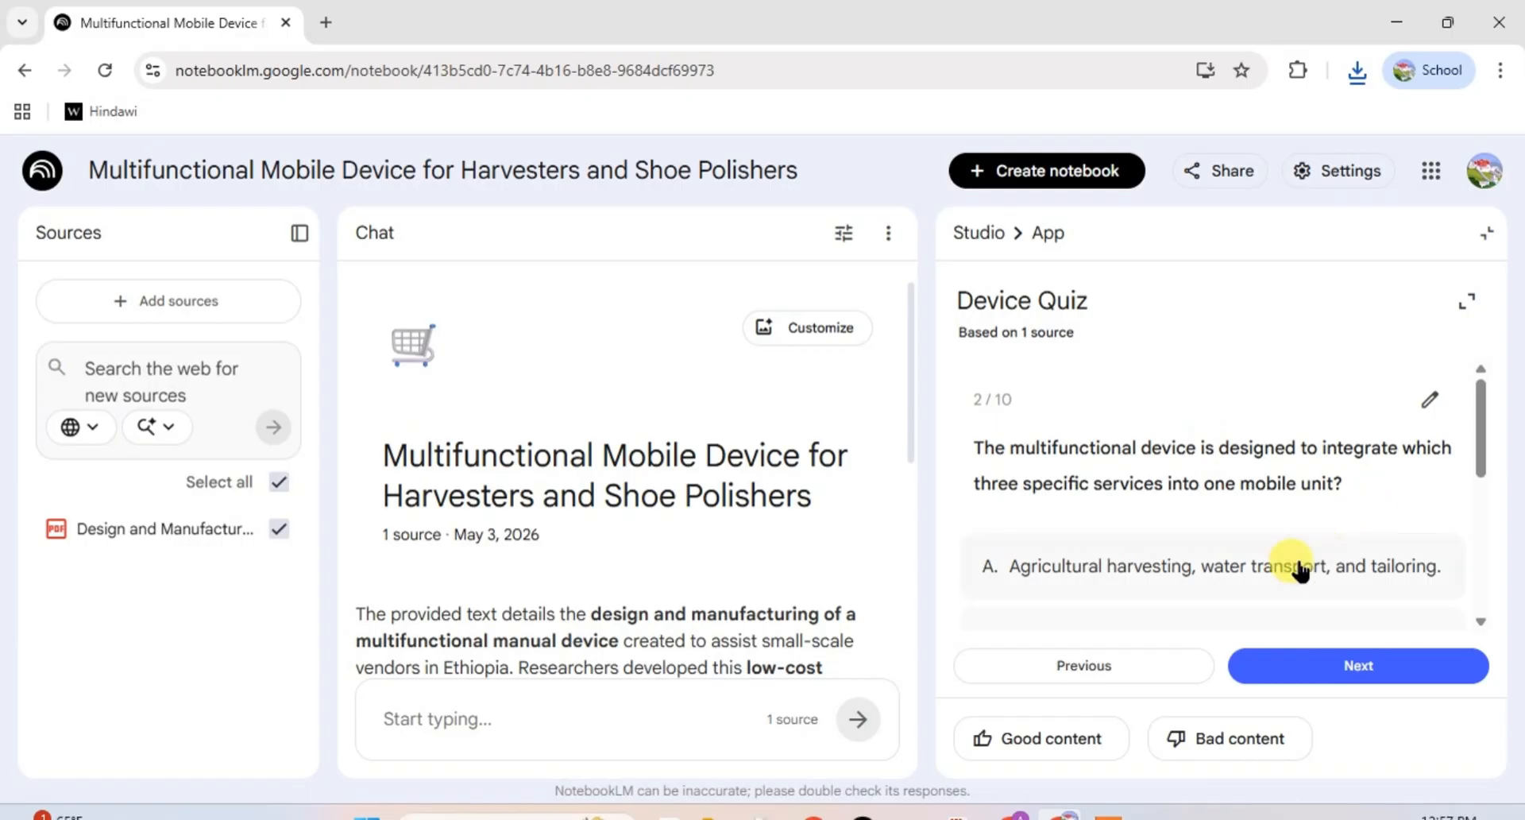
- Read question 2 of the Device Quiz, view it enlarged and restore it, and return to the Studio overview
scroll(1271, 570, "down", 1)
scroll(1272, 572, "up", 1)
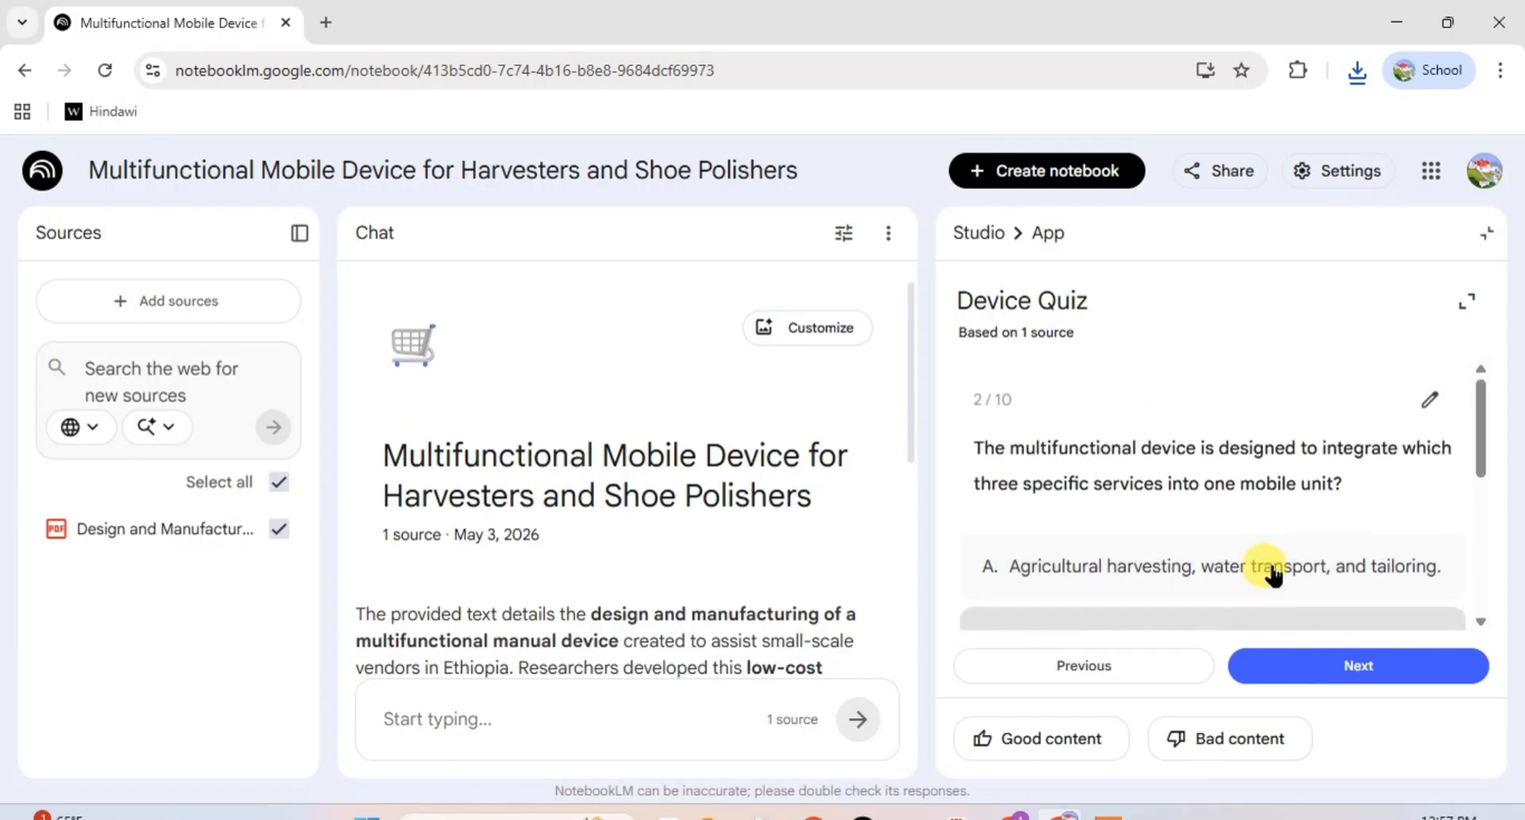
left_click(1468, 302)
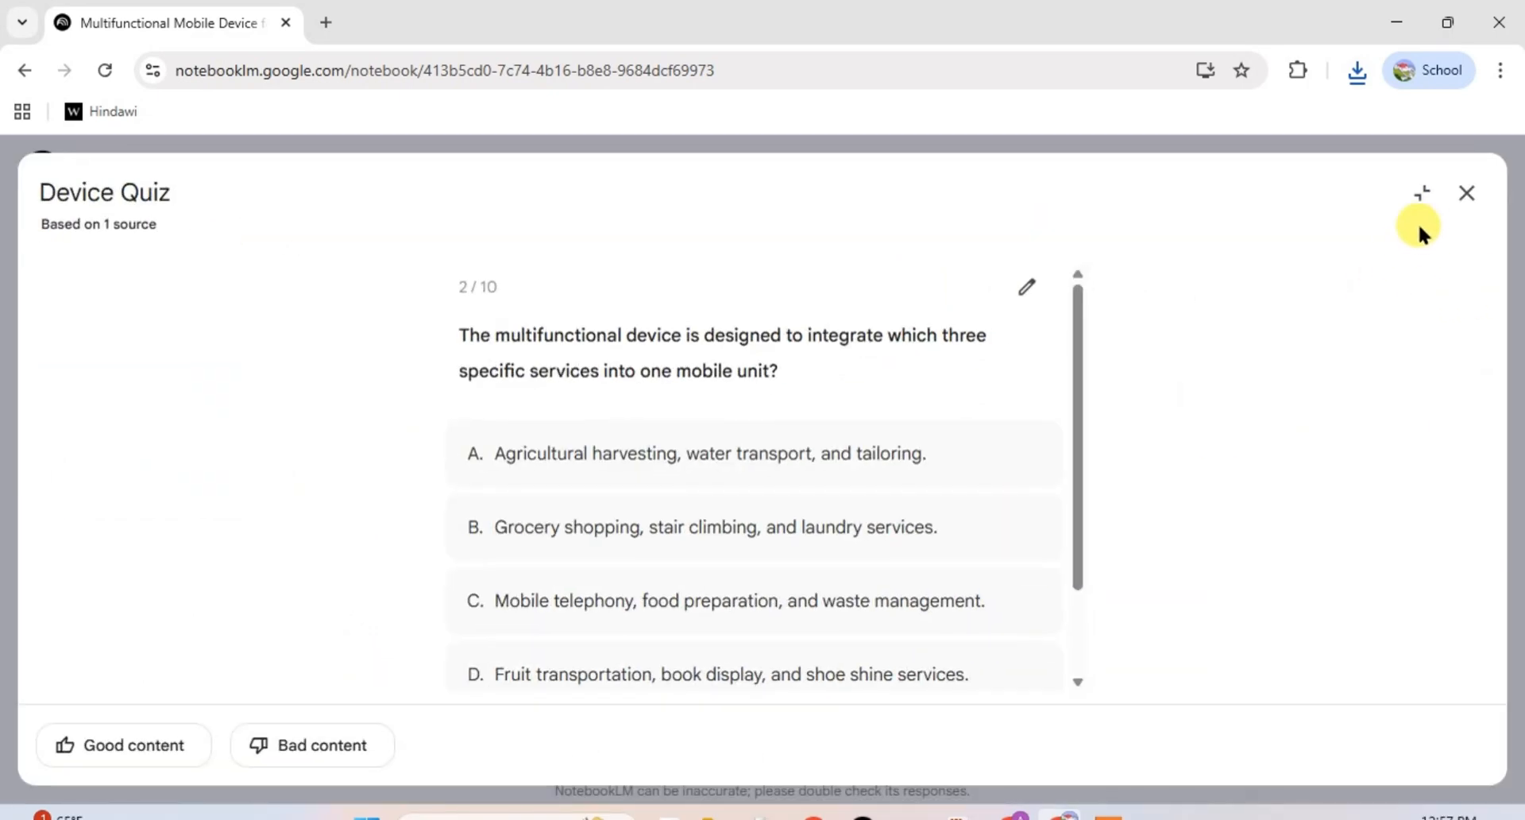
left_click(1419, 191)
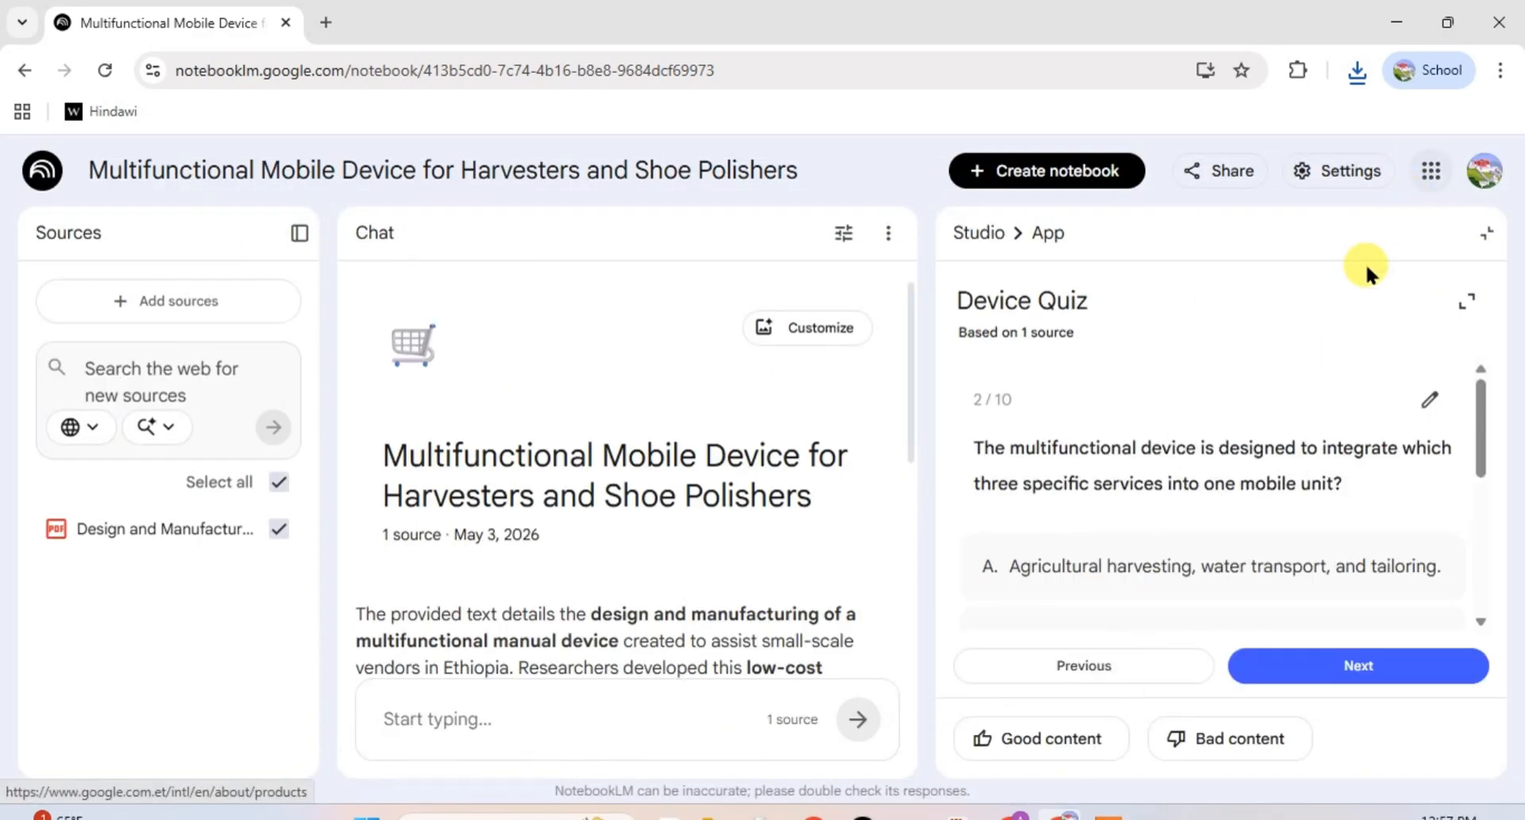
left_click(1475, 232)
- Open the Technical Design Specification report, skim its scope, material, component and fabrication sections, and close it
scroll(1109, 585, "down", 3)
scroll(1178, 636, "down", 3)
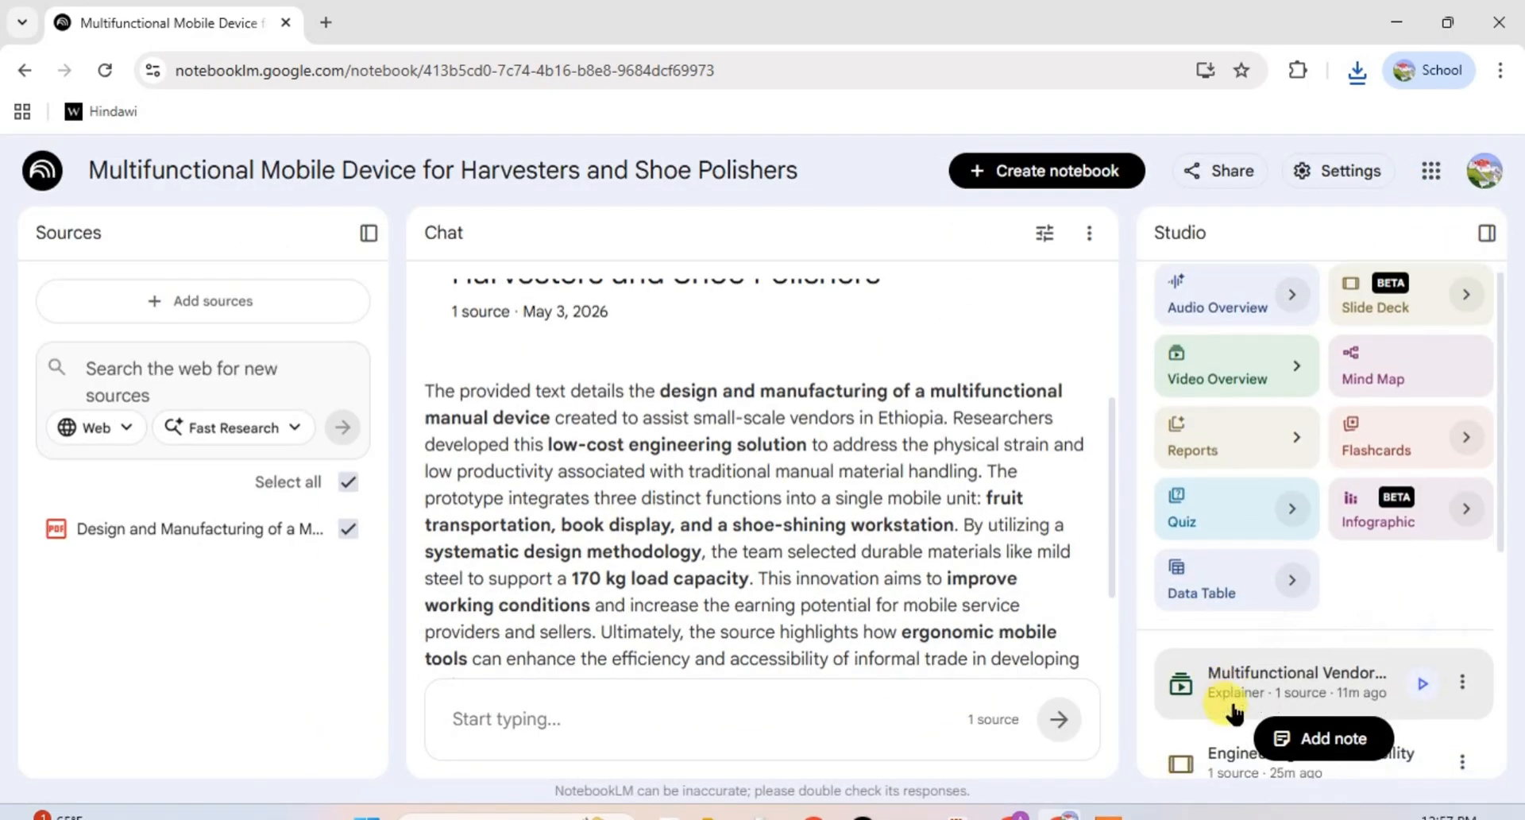
scroll(1227, 714, "down", 3)
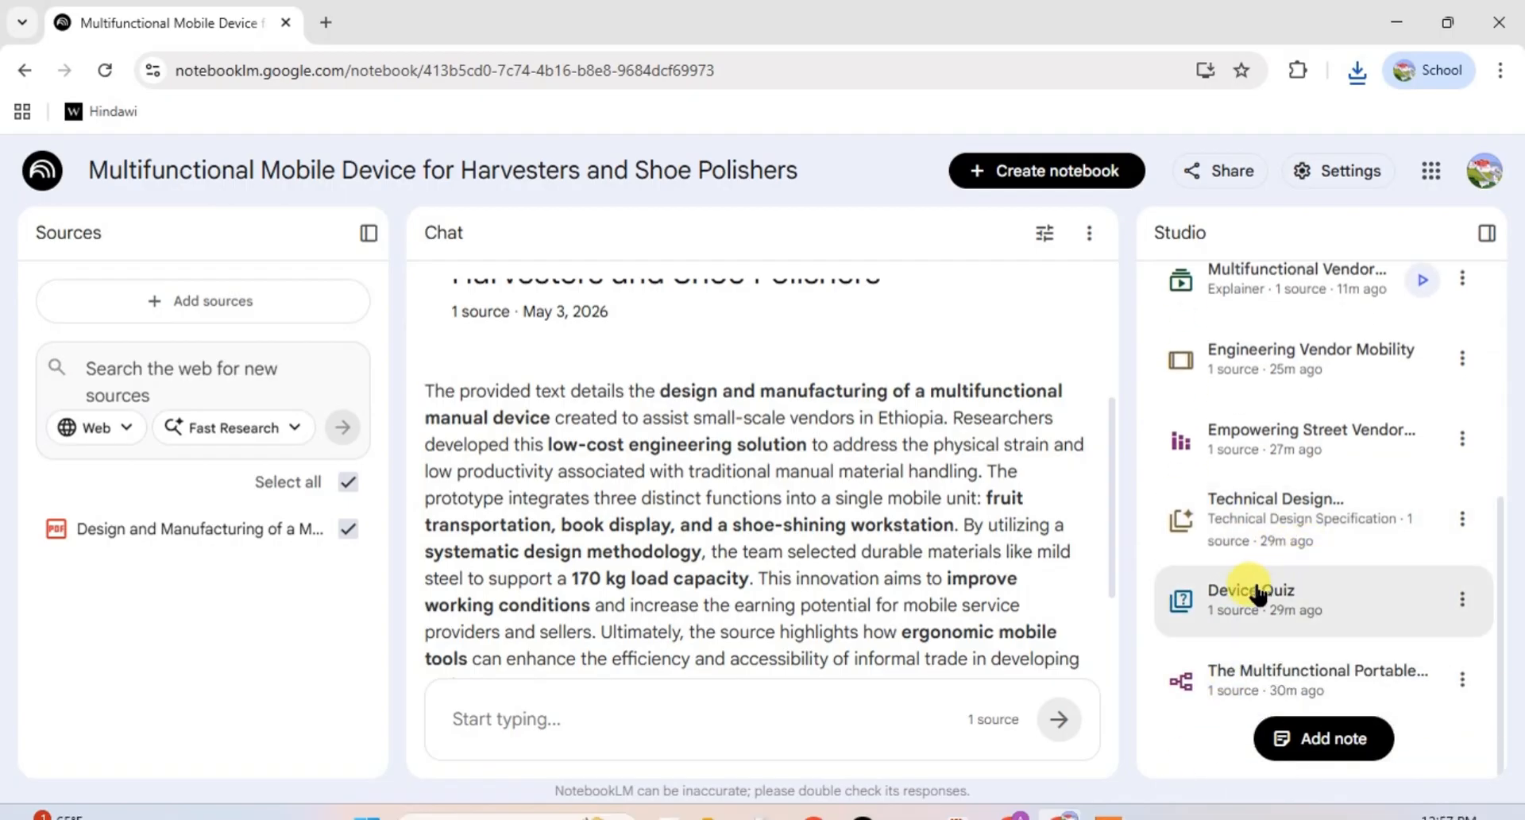
left_click(1282, 512)
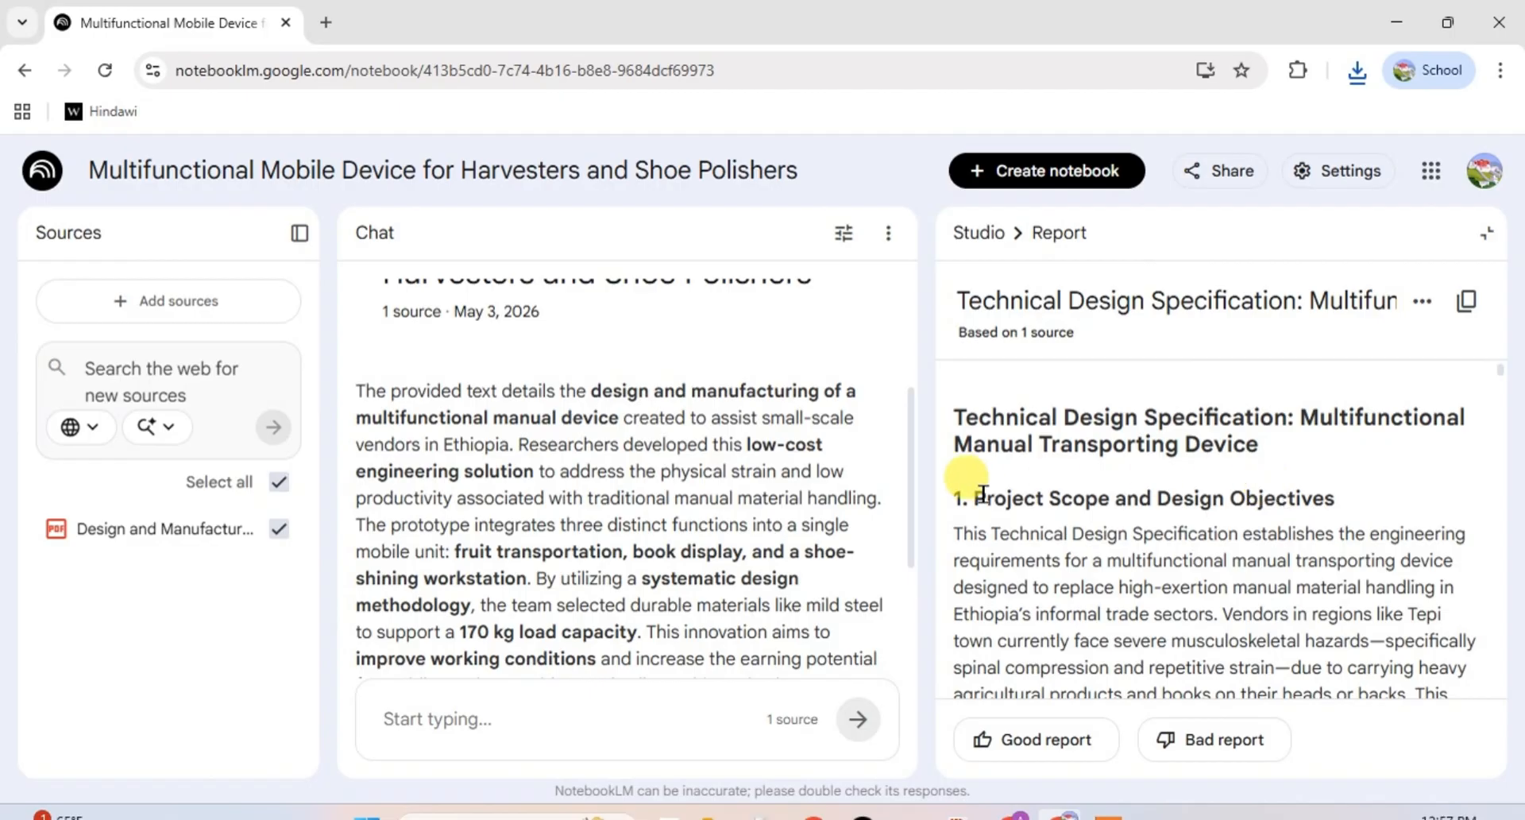
scroll(1324, 463, "down", 10)
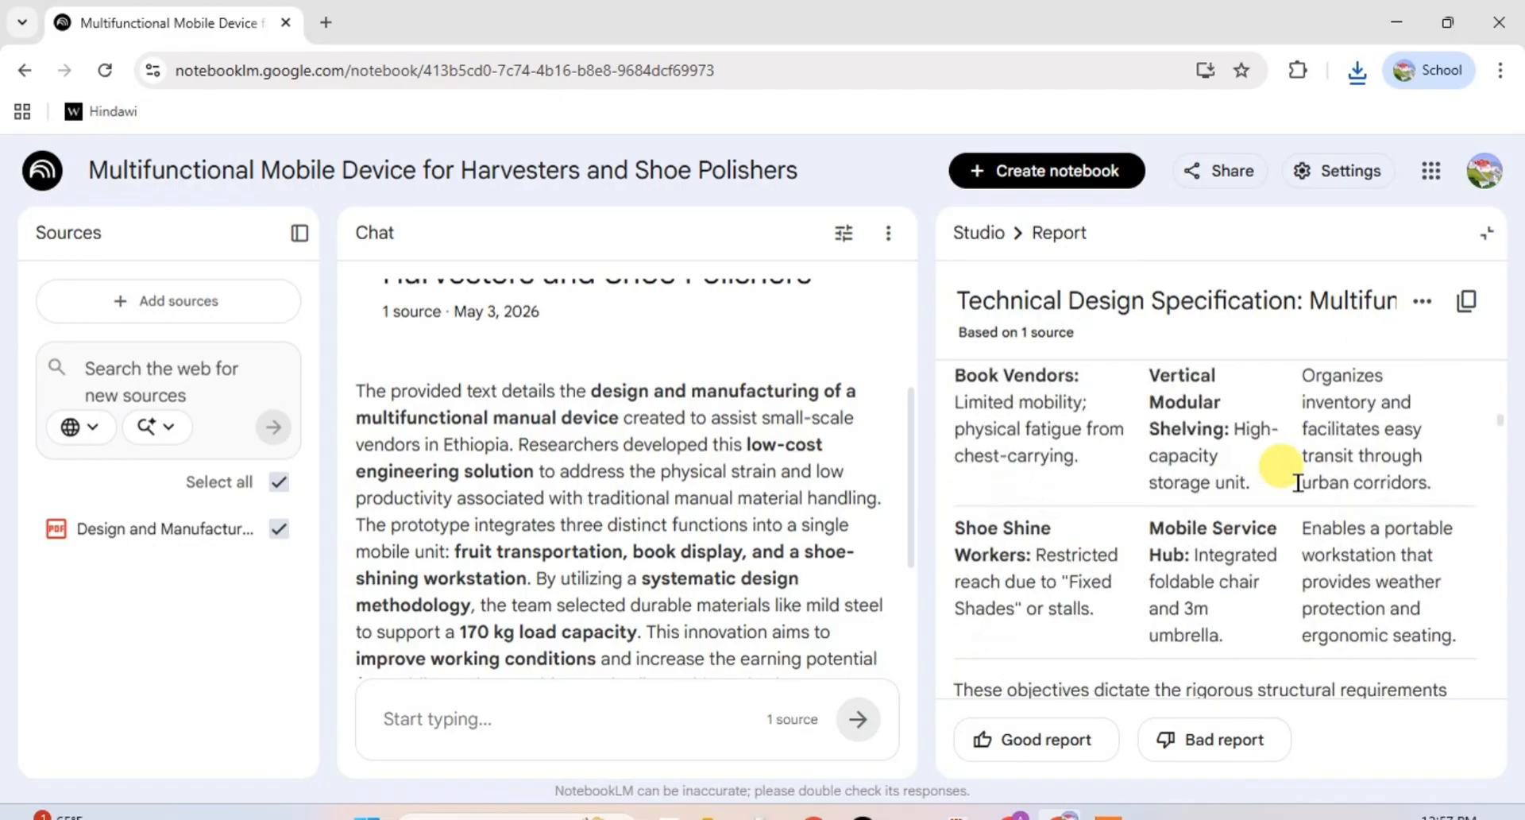
scroll(1298, 488, "down", 15)
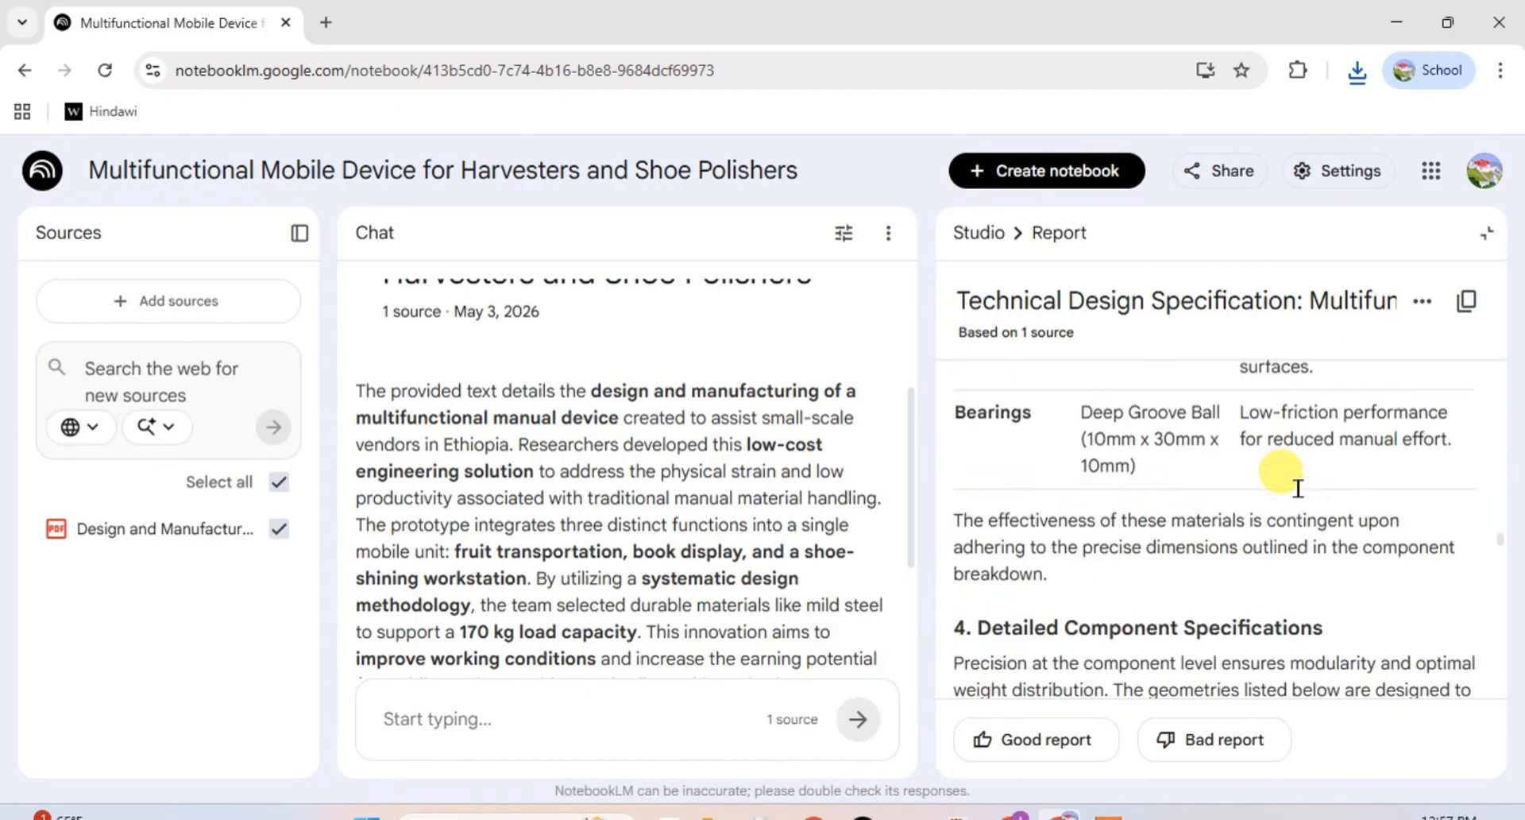
scroll(1294, 481, "up", 5)
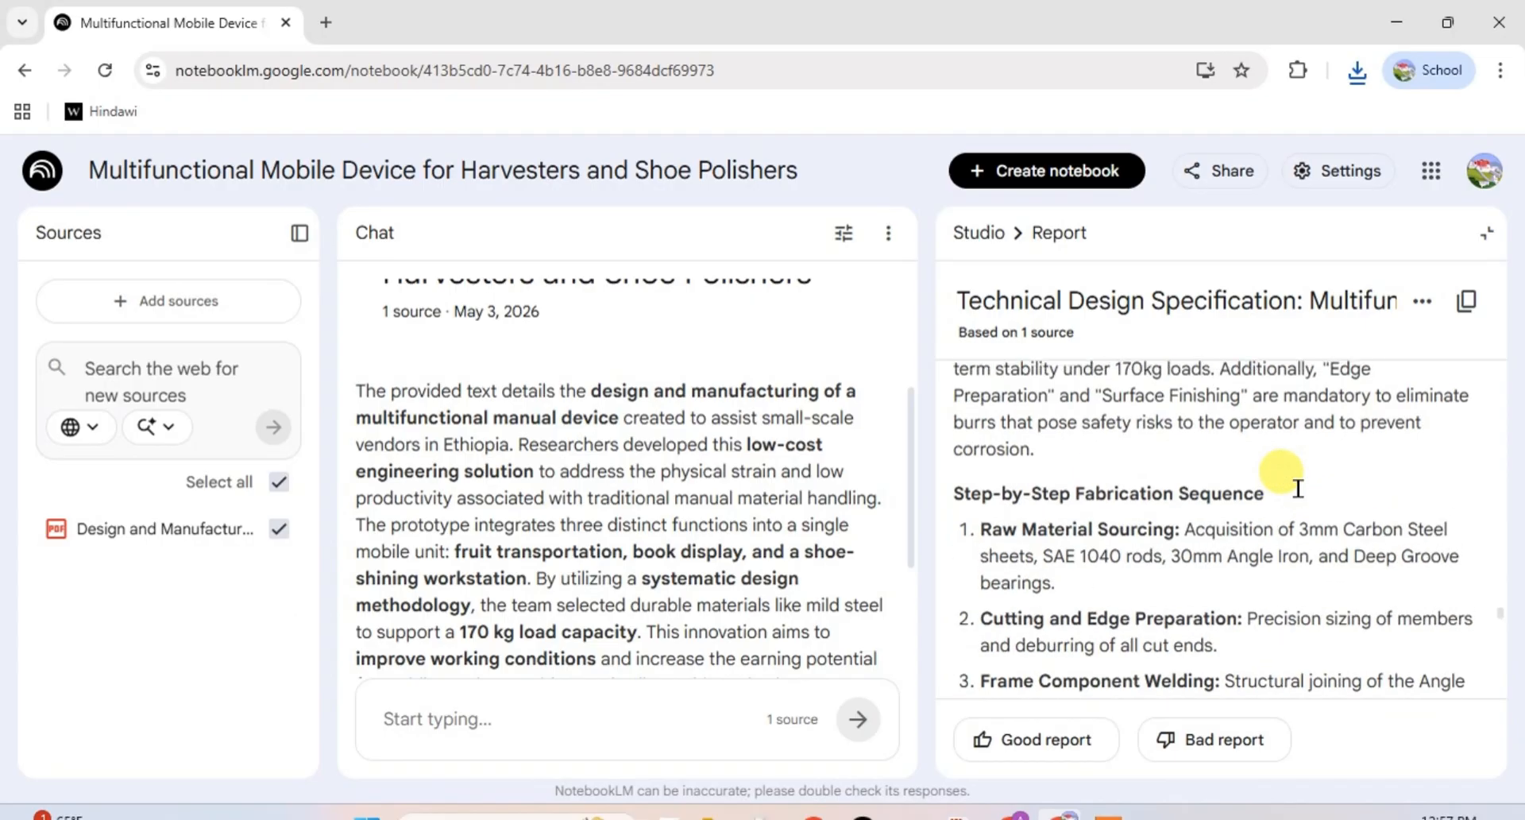
left_click(1418, 306)
left_click(1480, 238)
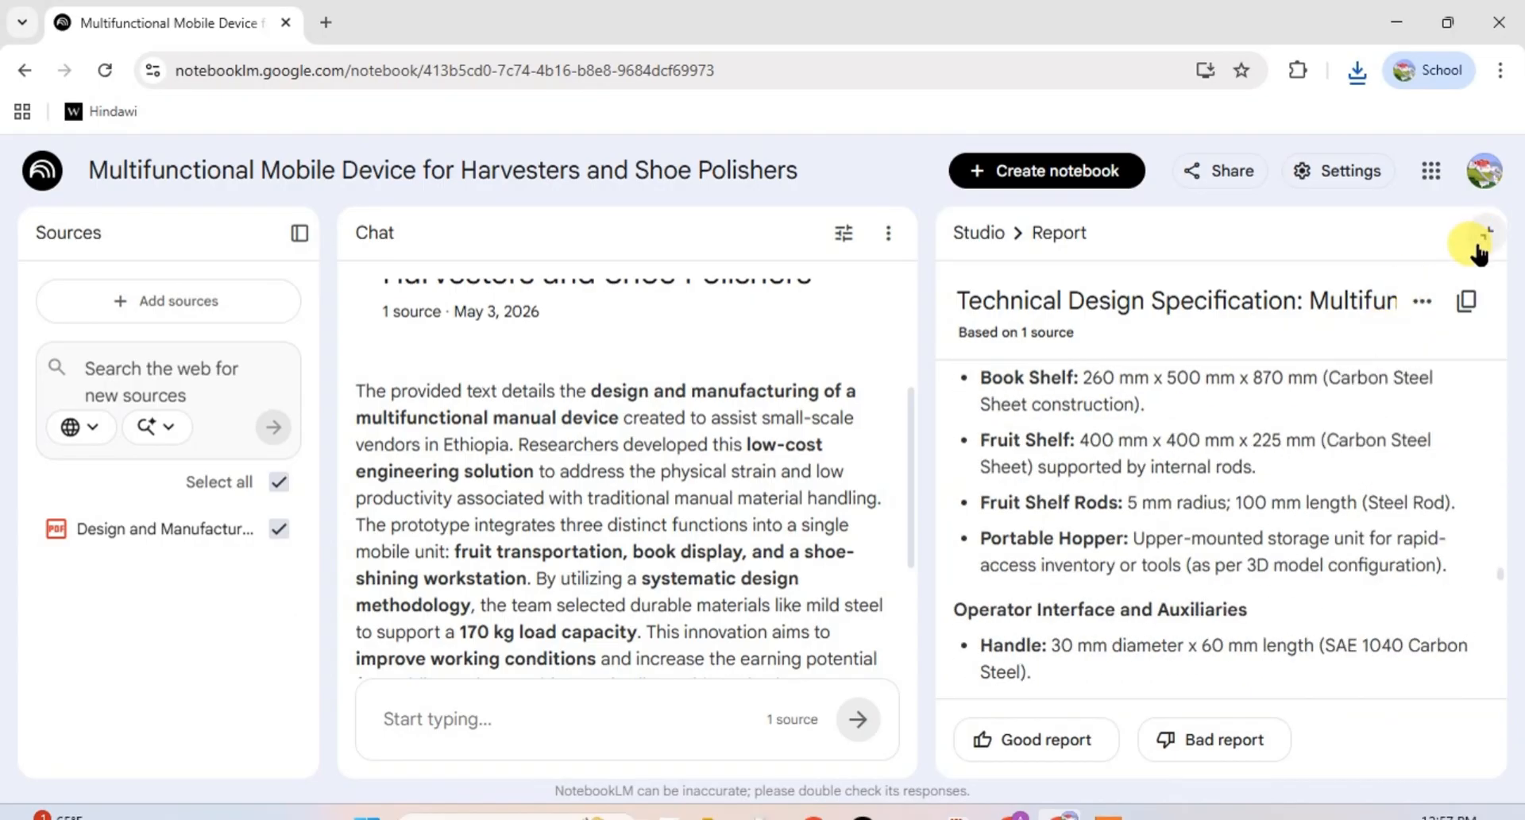
left_click(1482, 235)
- Look over the Studio generation tools and the list of outputs generated for this notebook
scroll(1279, 585, "down", 5)
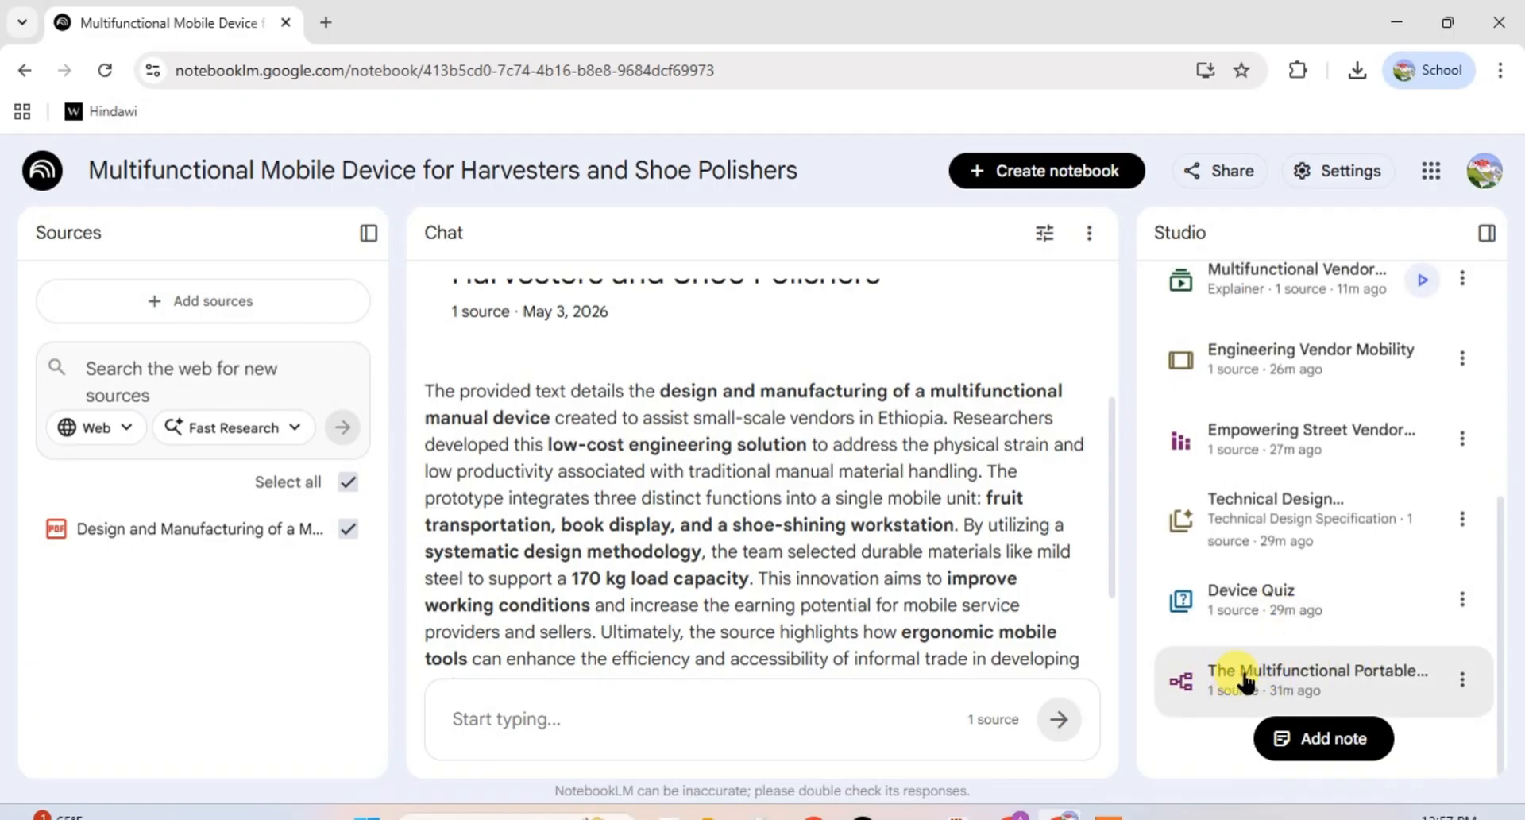
scroll(1259, 572, "up", 5)
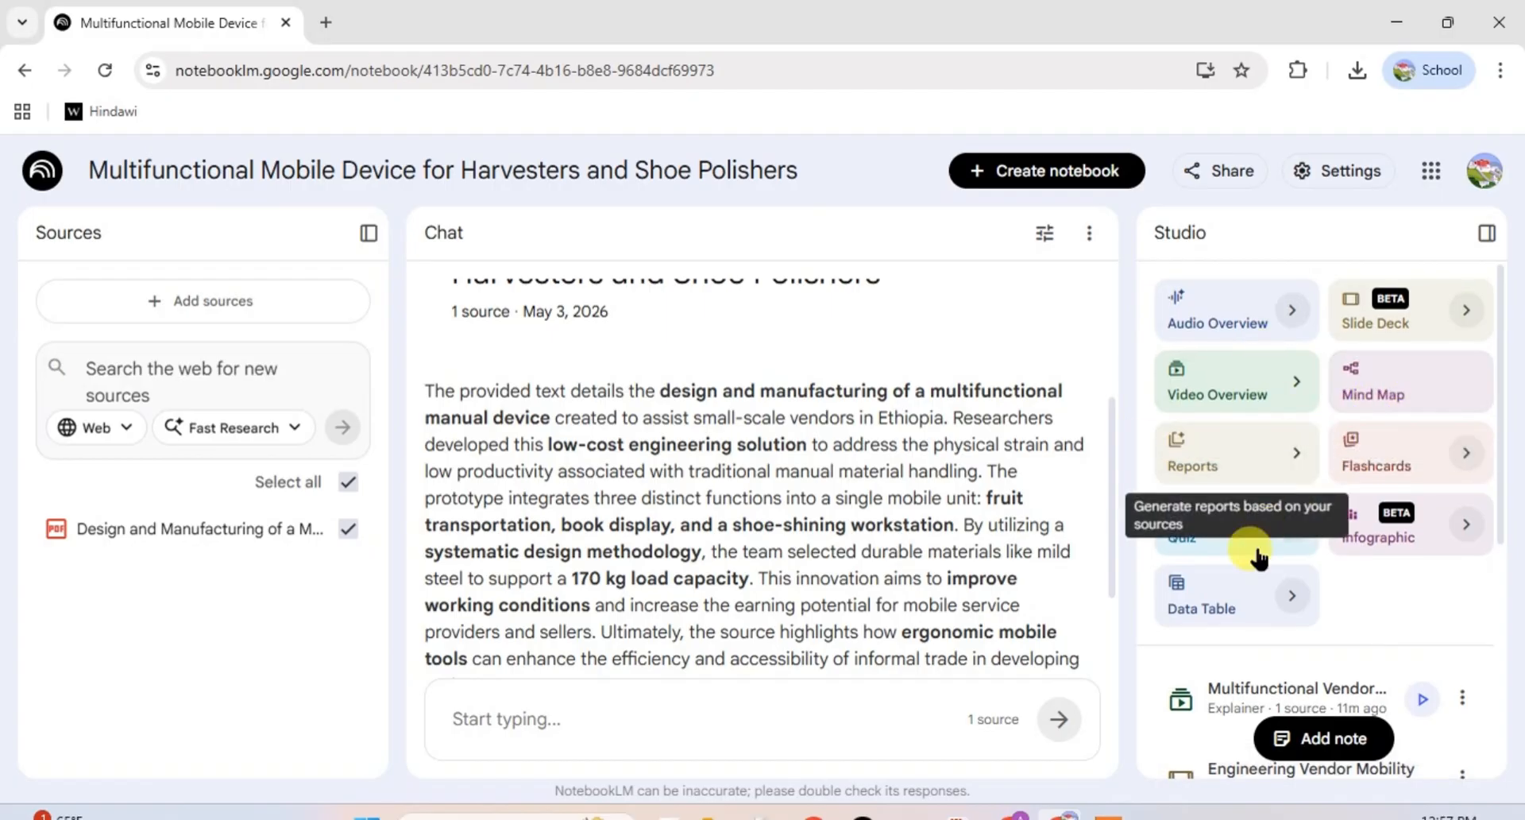
scroll(1225, 460, "down", 5)
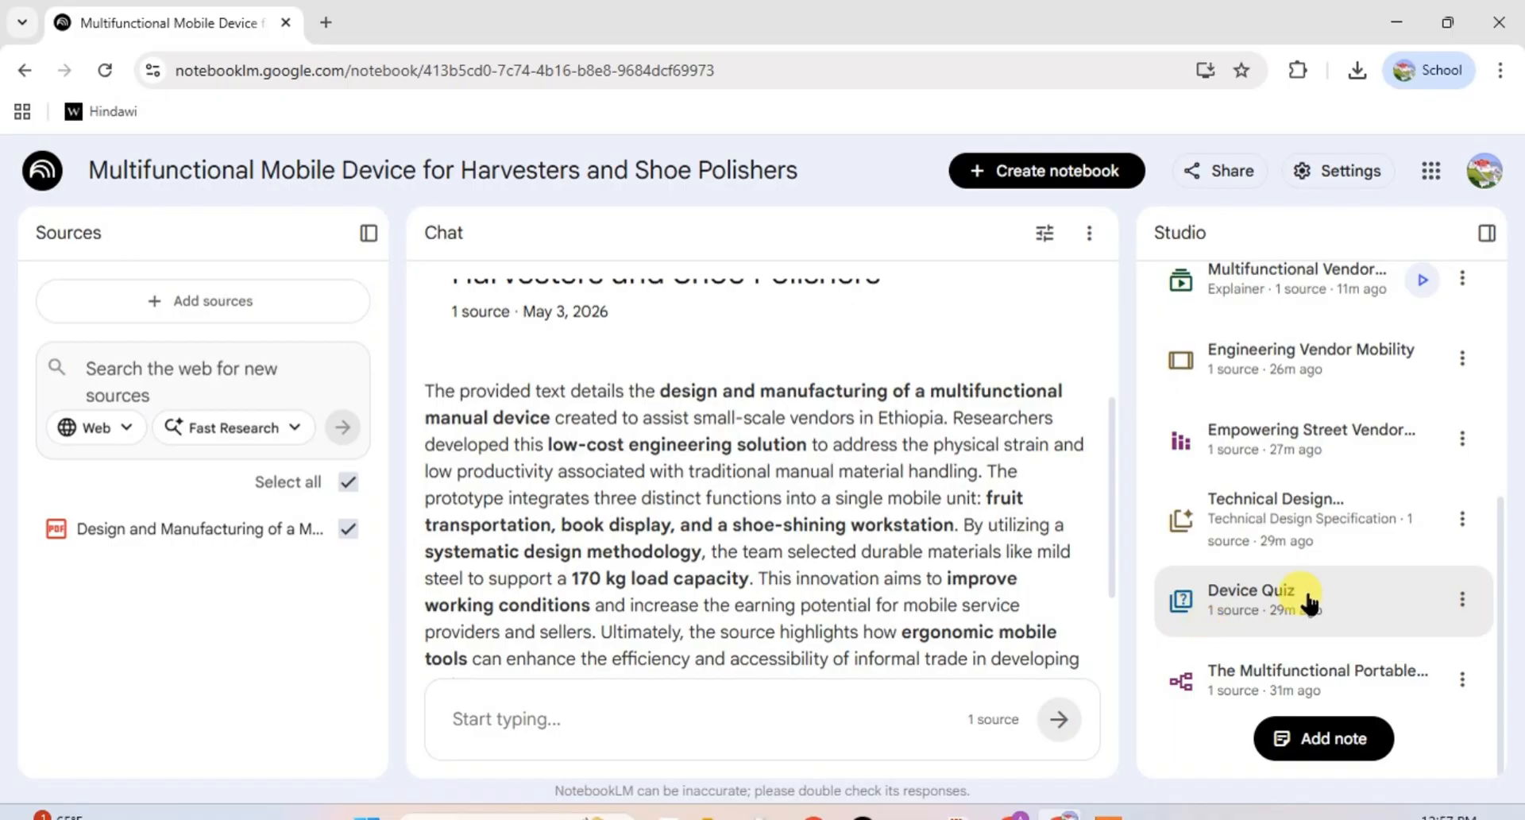
scroll(1296, 593, "up", 5)
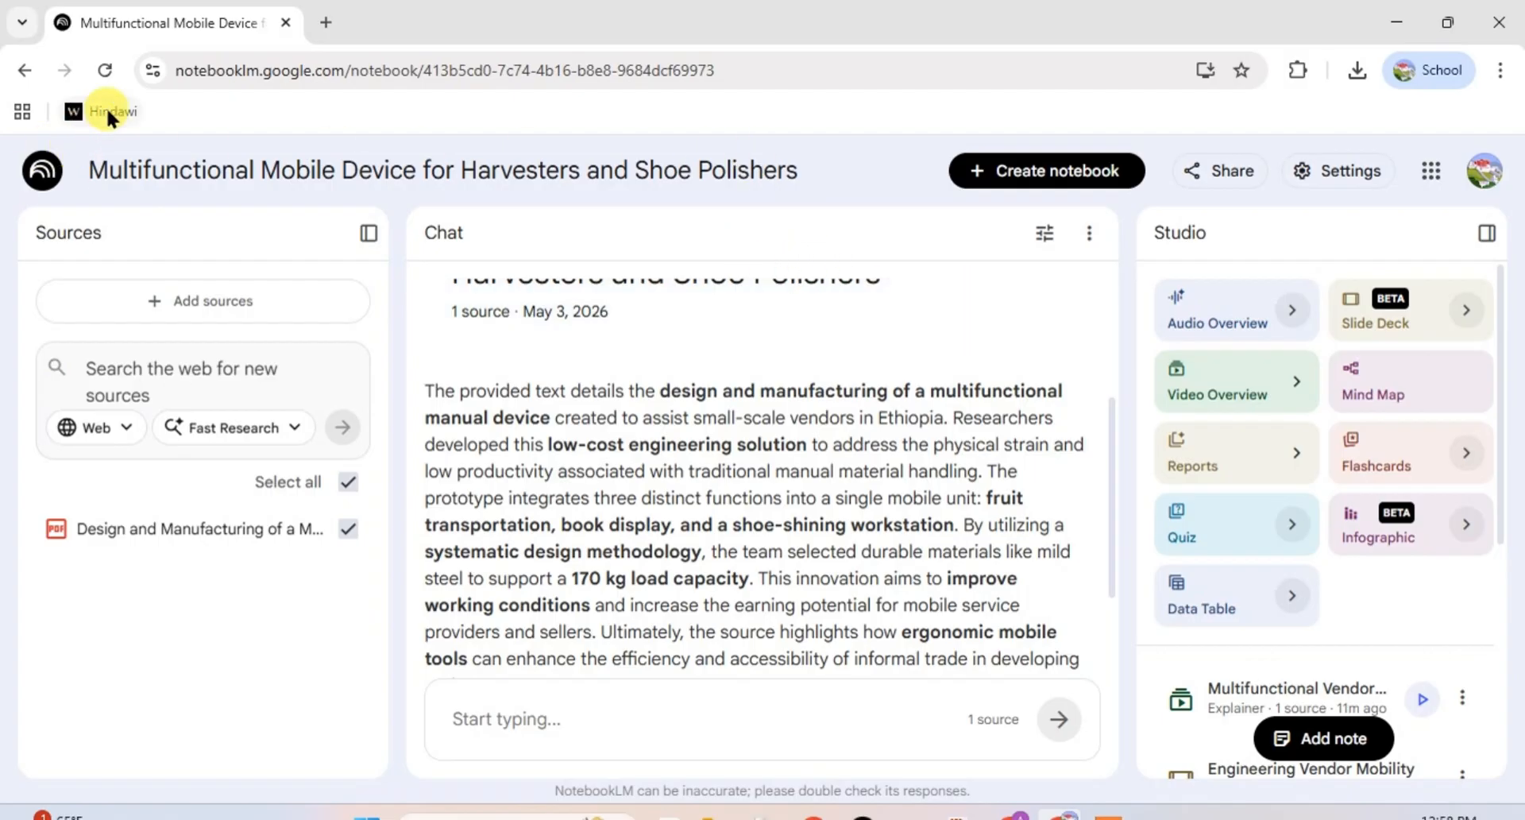
- Switch to the Downloads folder in File Explorer, open the downloaded infographic unnamed.png and maximize its viewer
left_click(711, 812)
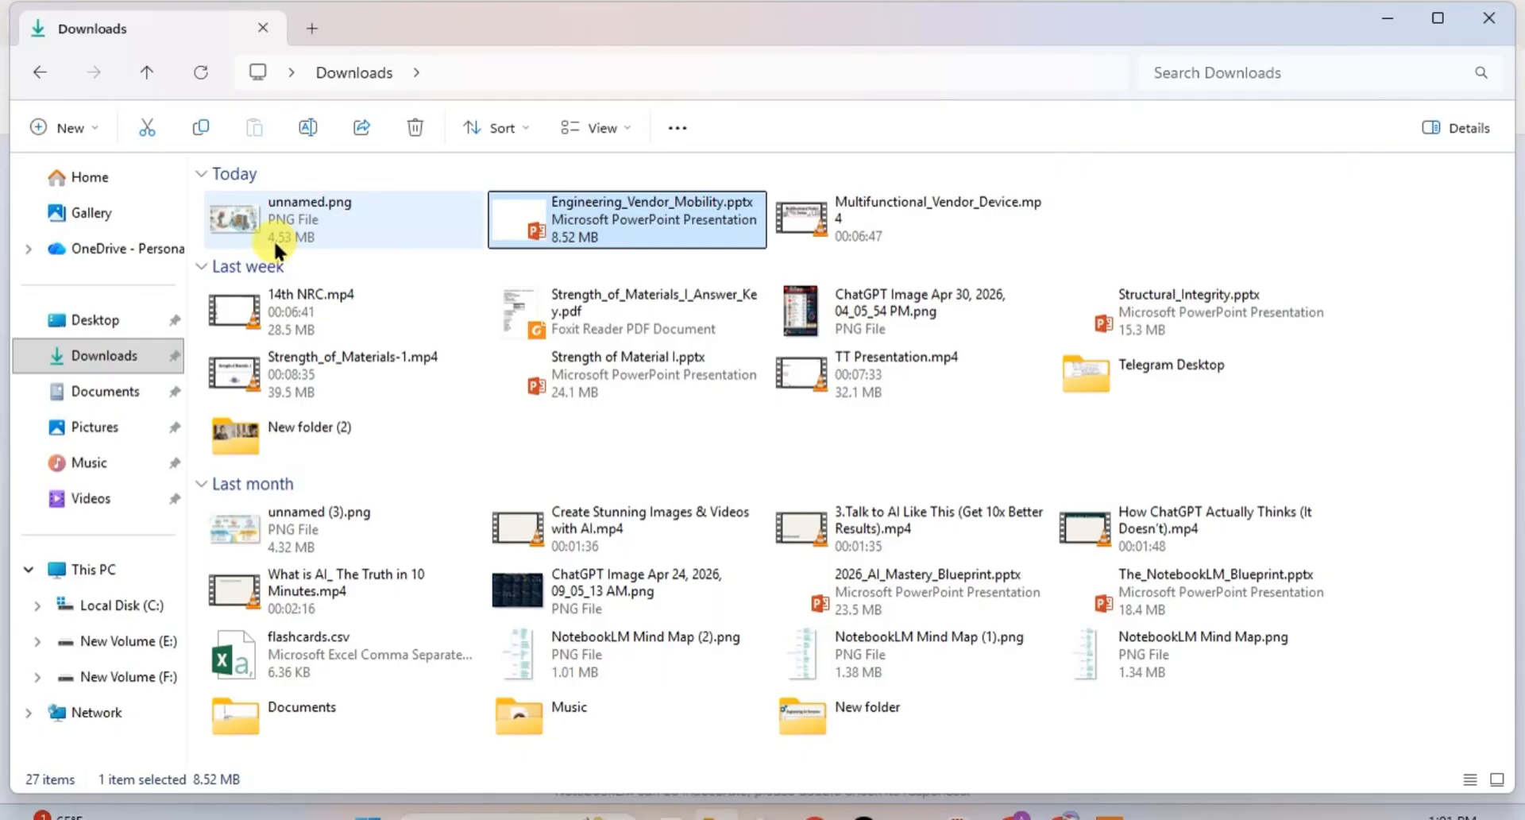
left_click(306, 216)
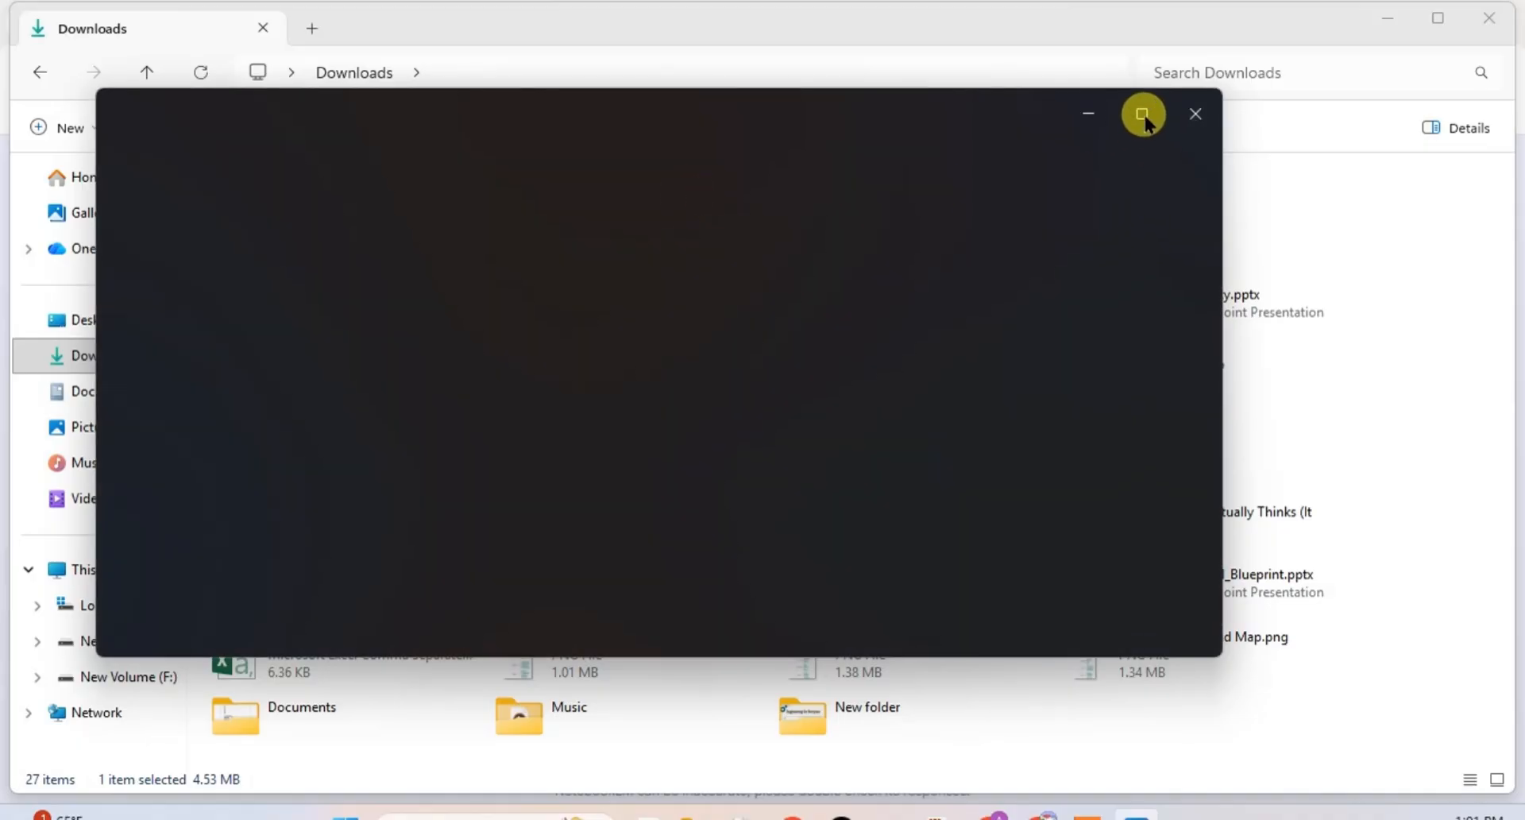
mouse_move(1145, 119)
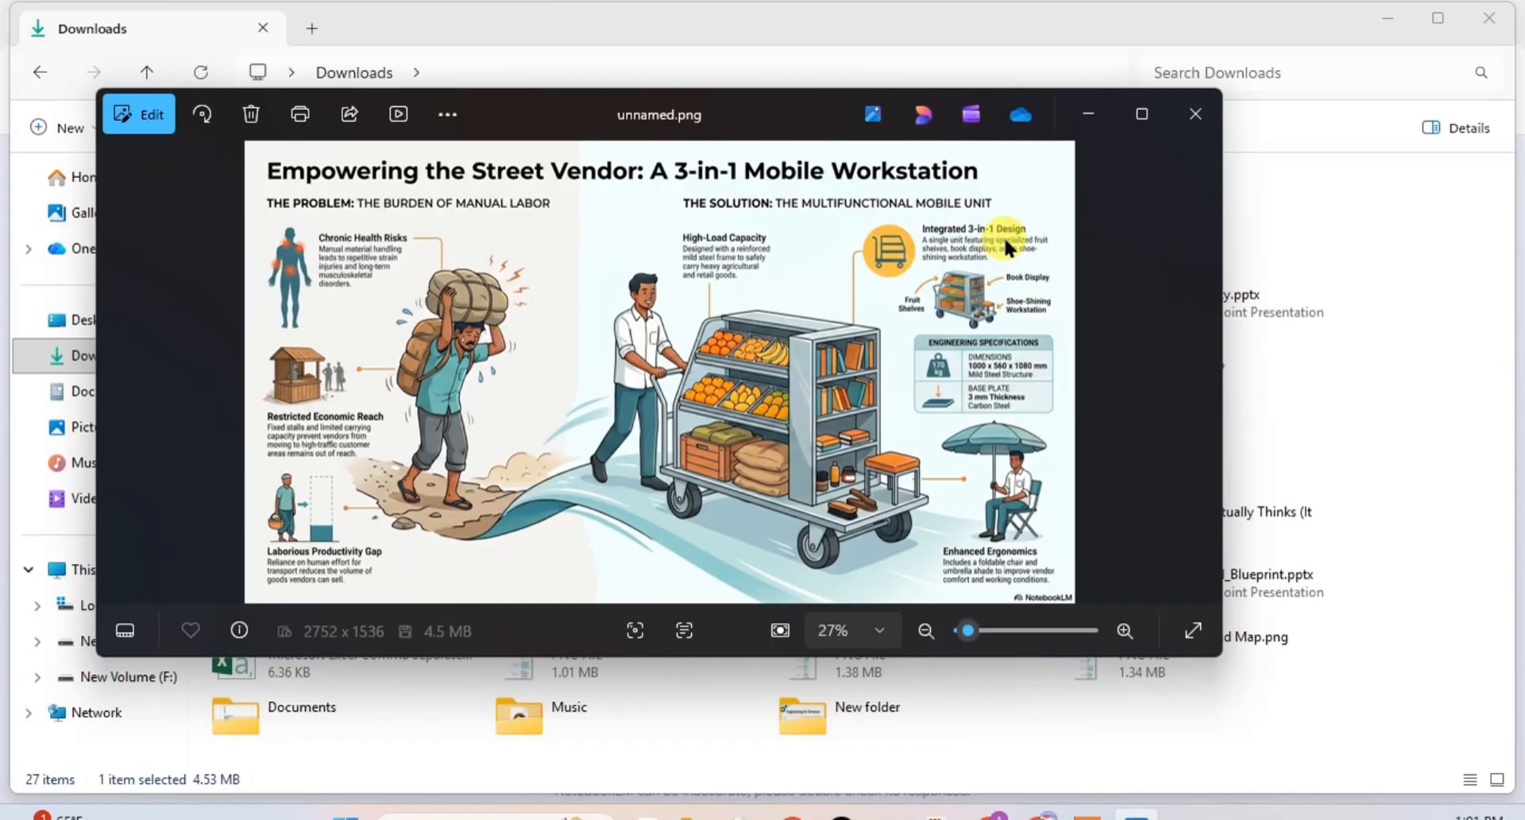
left_click(1143, 113)
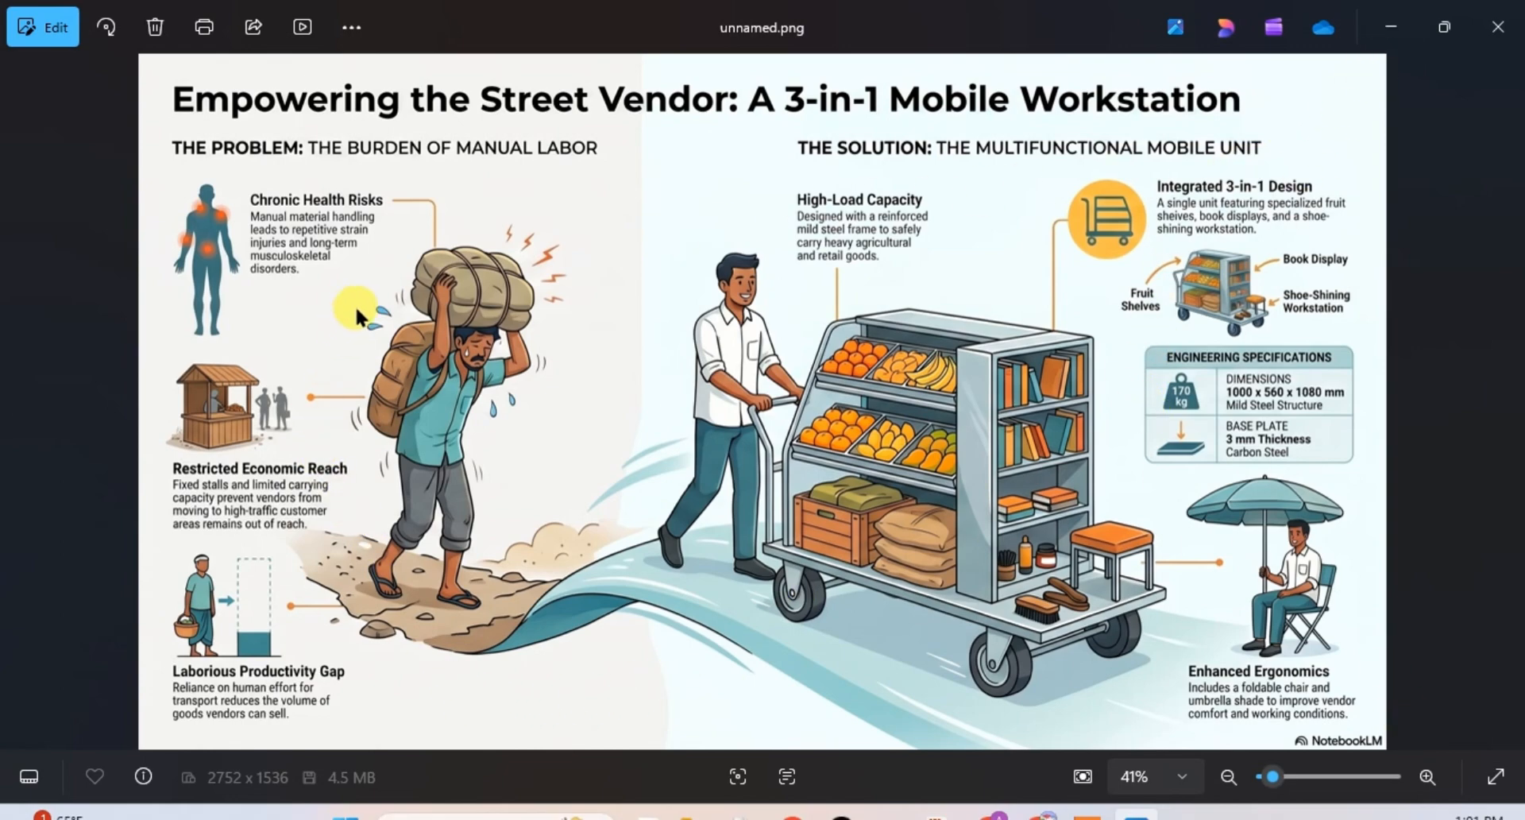
- Examine the downloaded street vendor infographic up close, including the manual labor illustration and the mobile cart, and return to the full image
scroll(484, 317, "up", 5)
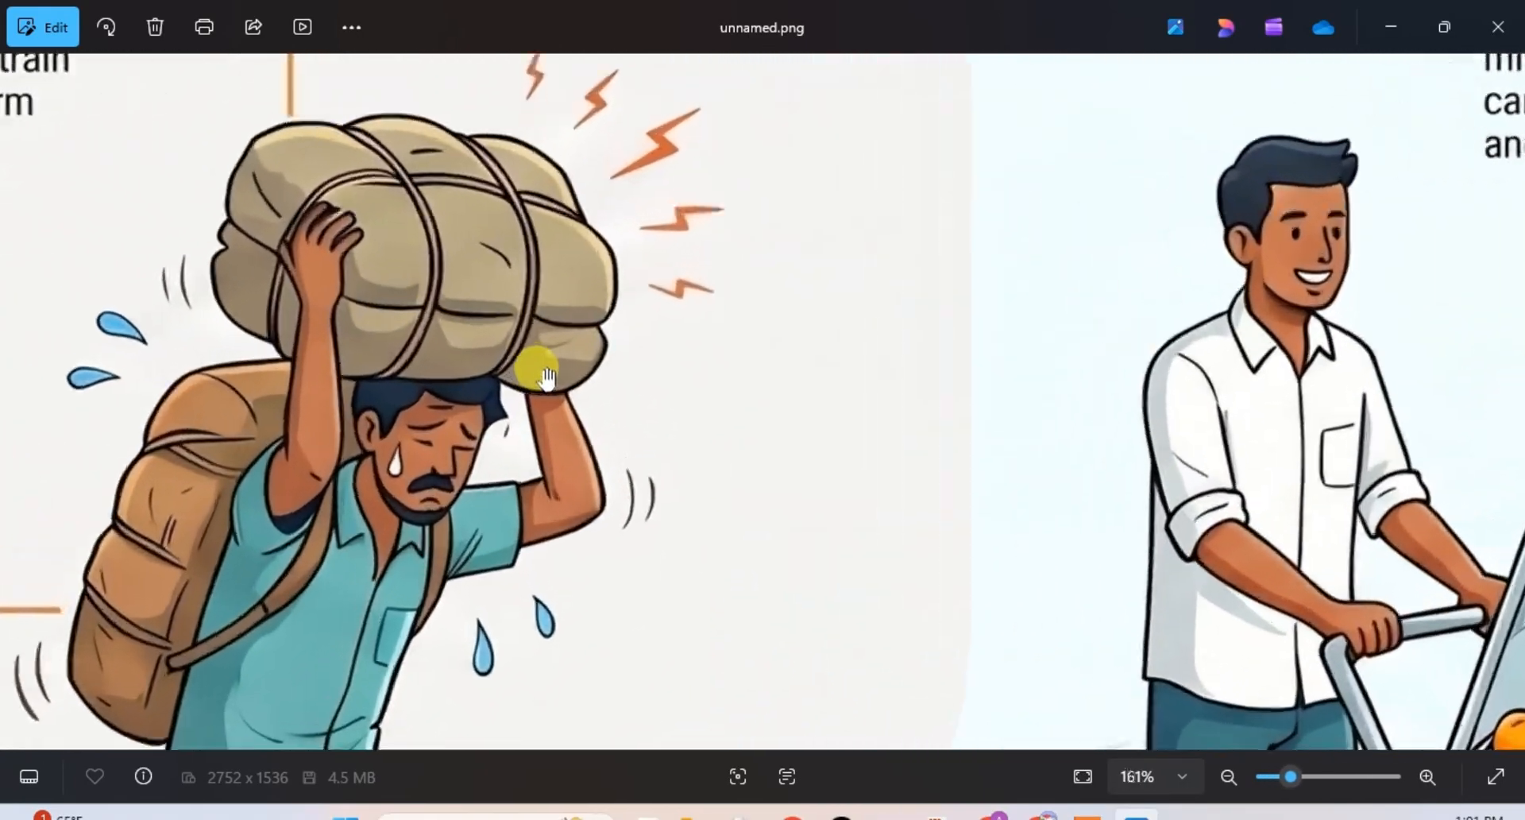
scroll(548, 375, "down", 5)
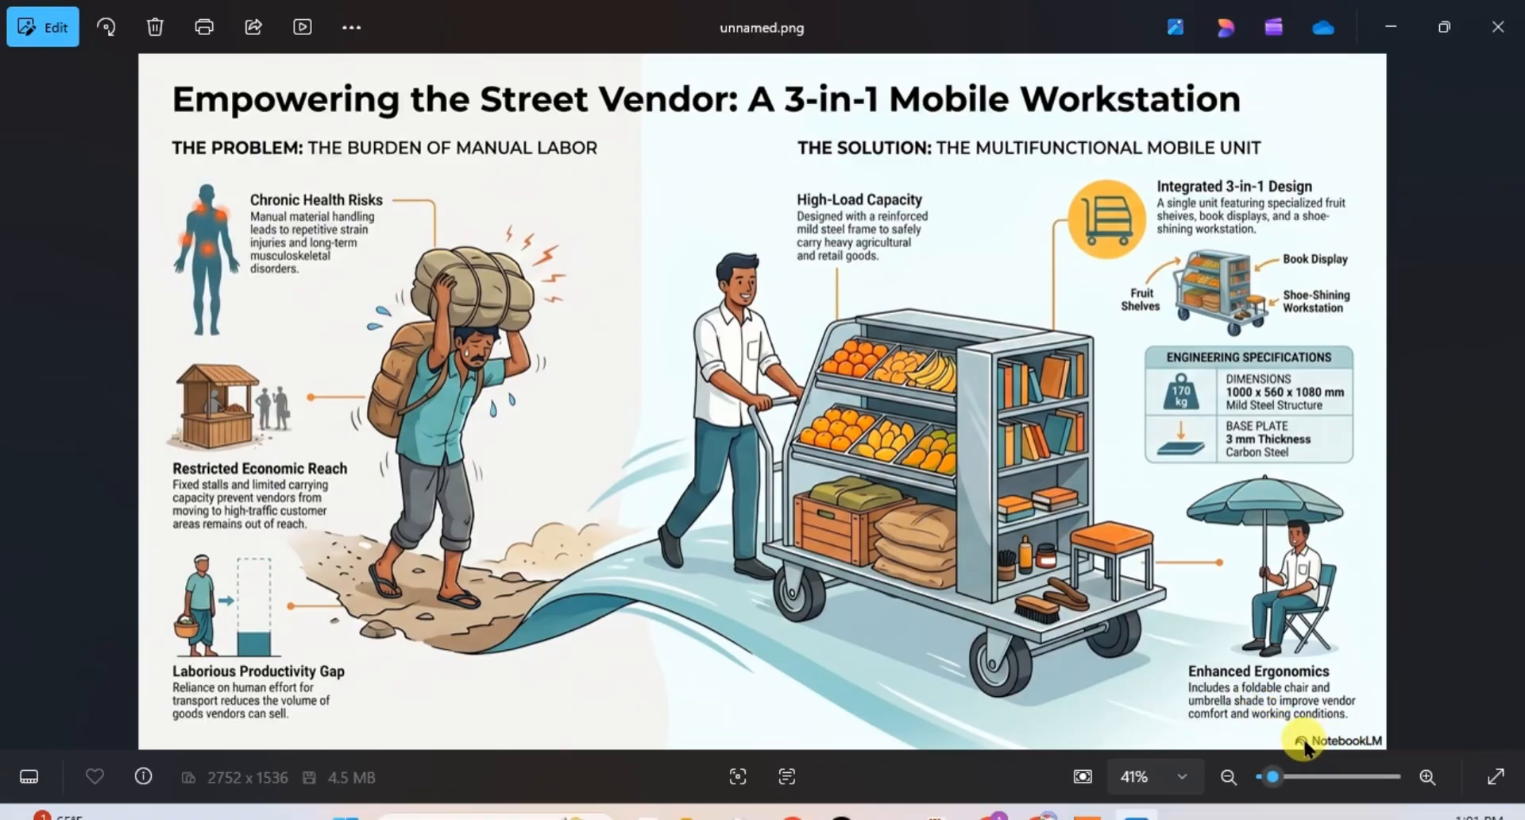
scroll(1266, 568, "up", 1)
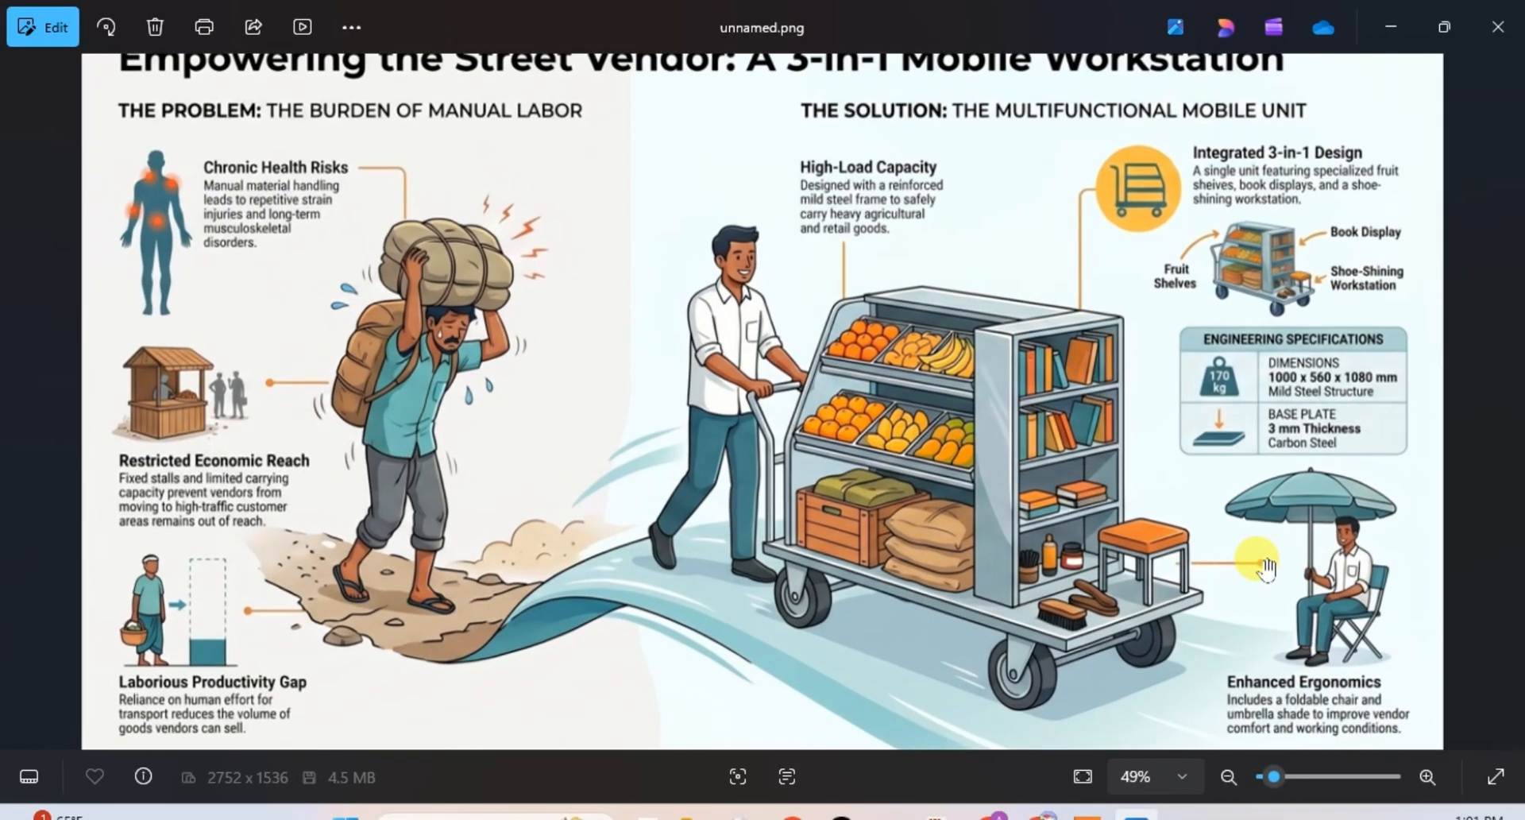
scroll(1267, 568, "up", 1)
scroll(1267, 567, "up", 6)
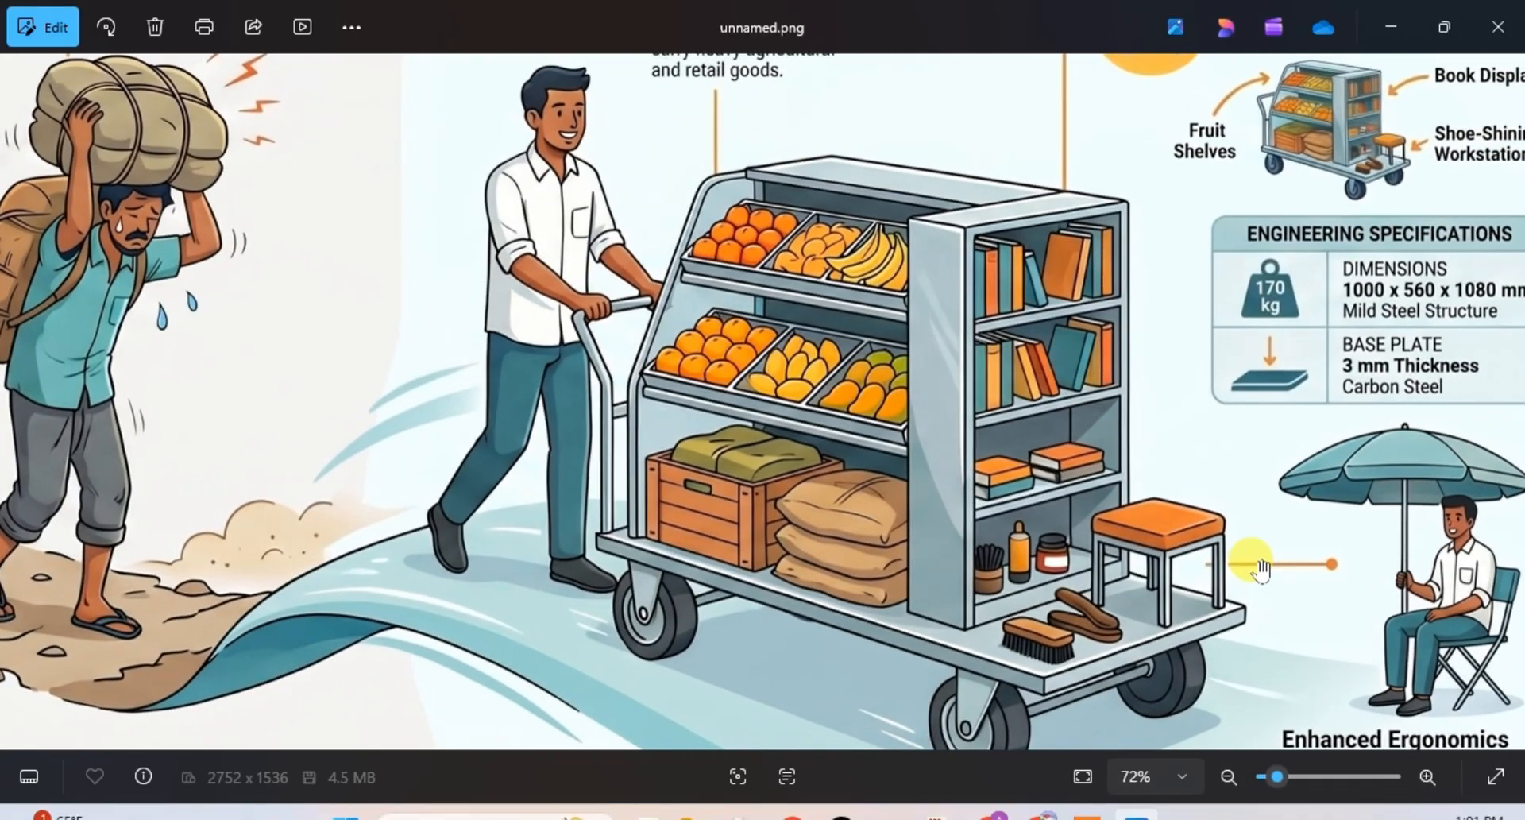
scroll(1221, 521, "down", 2)
scroll(1221, 521, "up", 3)
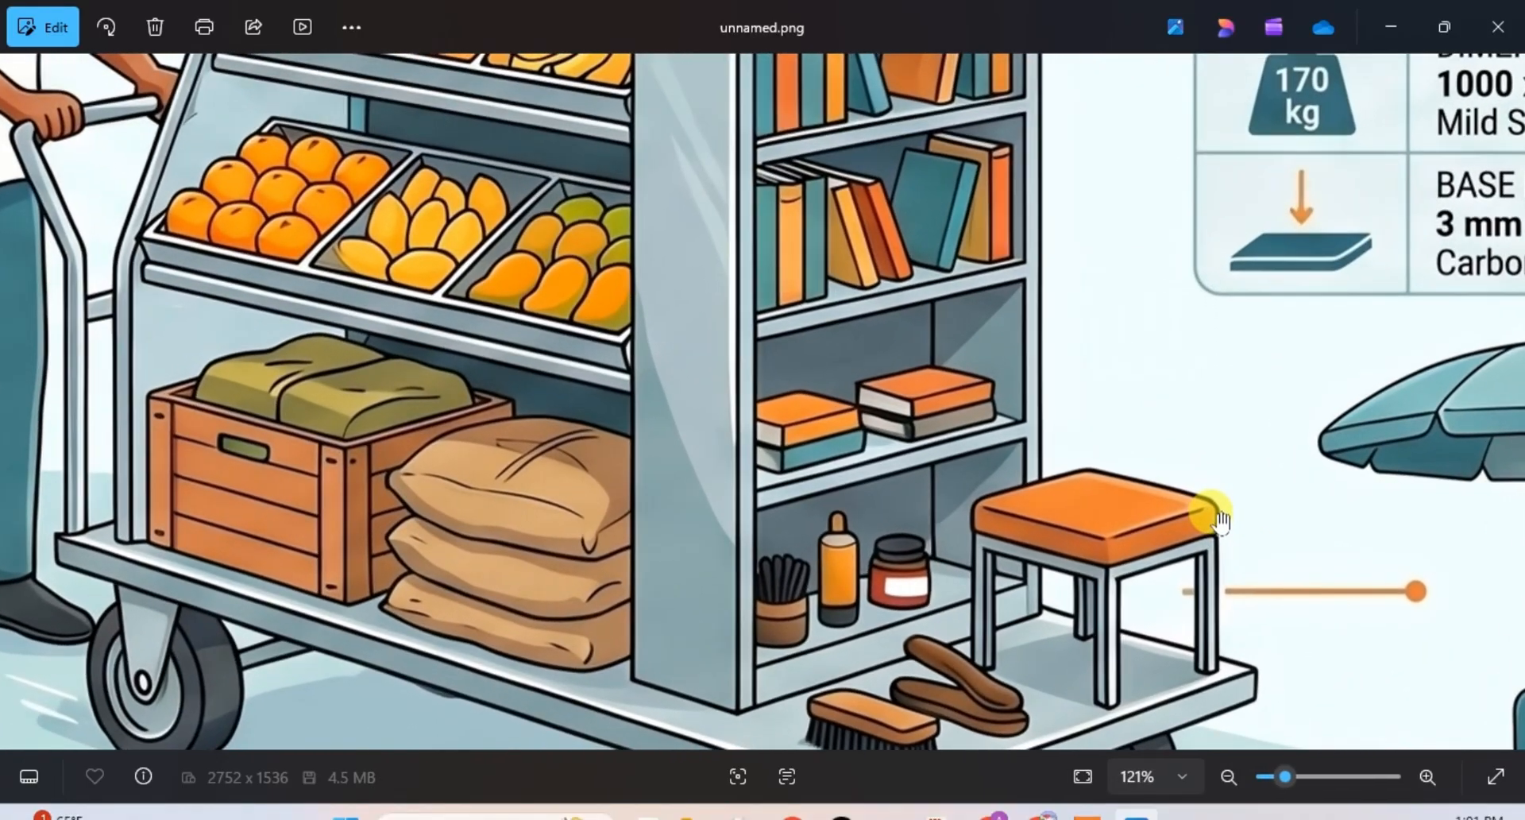
scroll(1221, 521, "down", 9)
scroll(1221, 521, "down", 2)
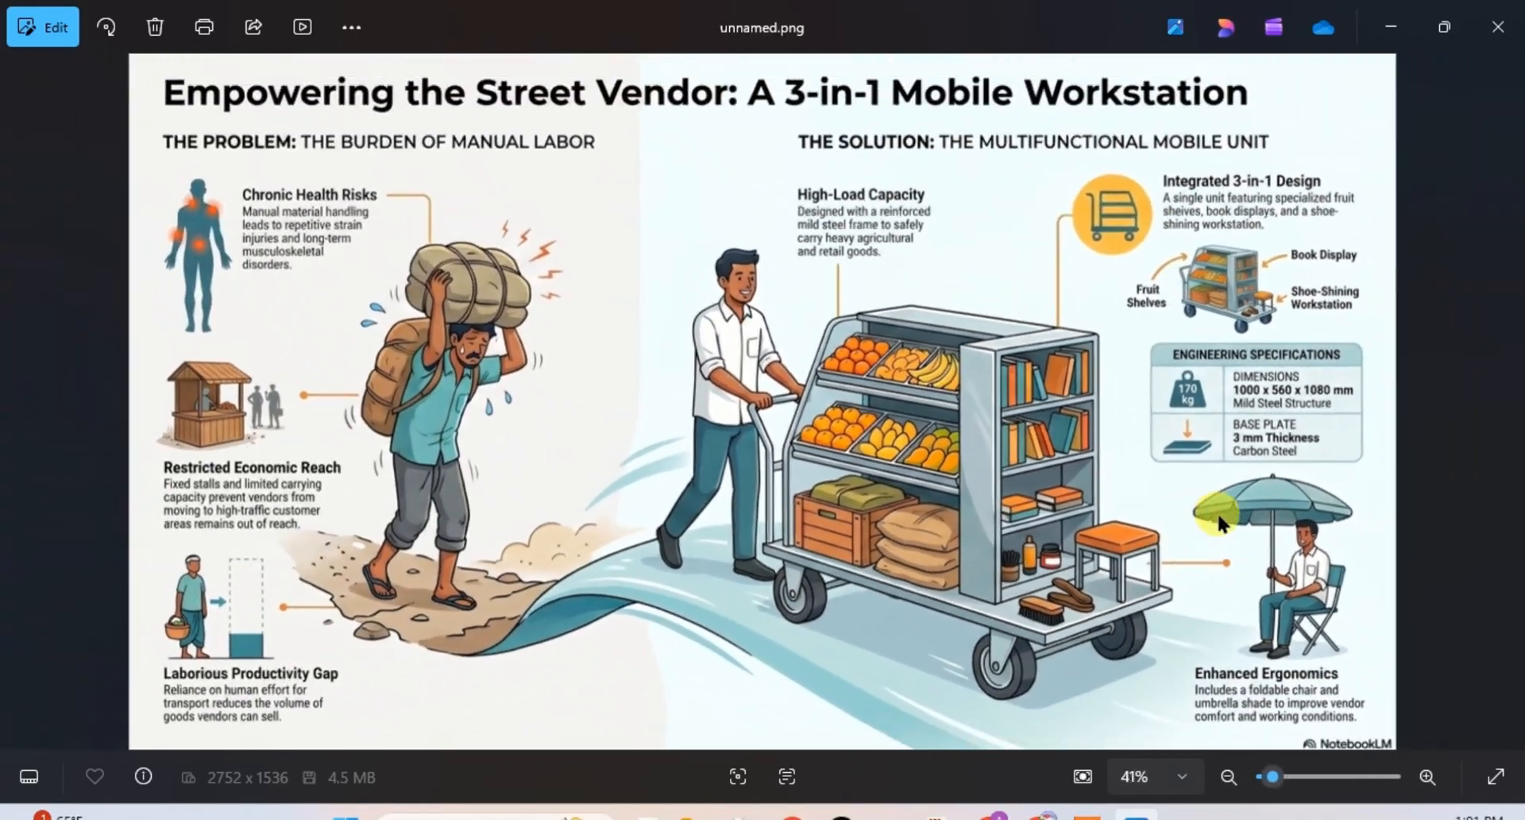